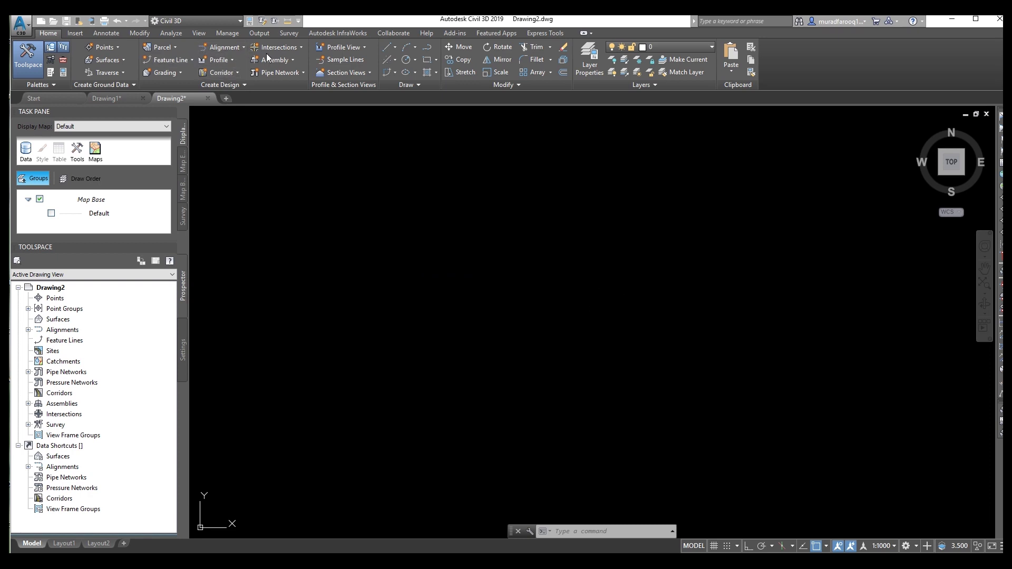
# Step: Start a point import and choose the source file allim10.11.19 - 11+720~12+480.txt
pyautogui.click(118, 49)
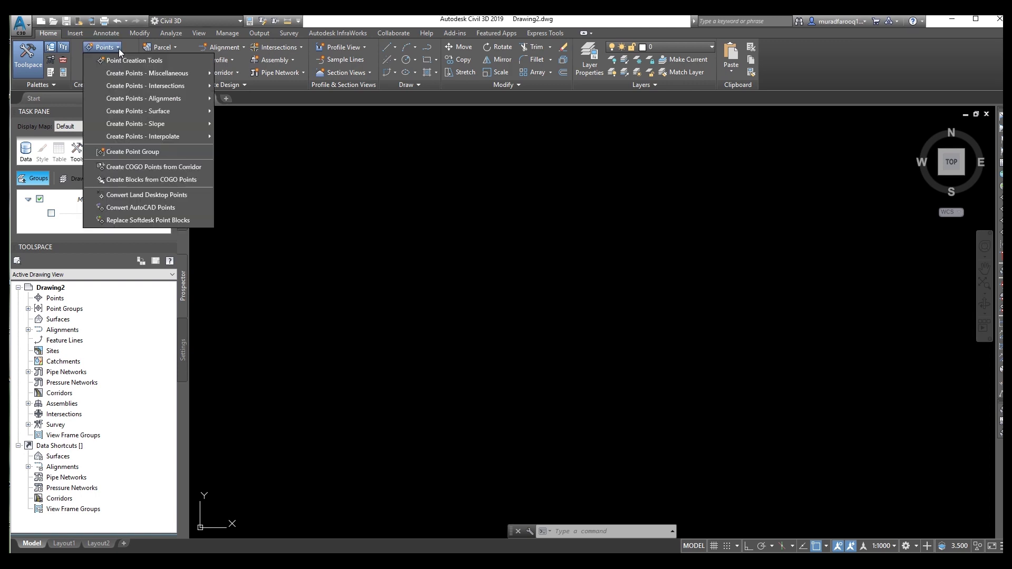
pyautogui.click(130, 63)
pyautogui.click(579, 37)
pyautogui.click(477, 159)
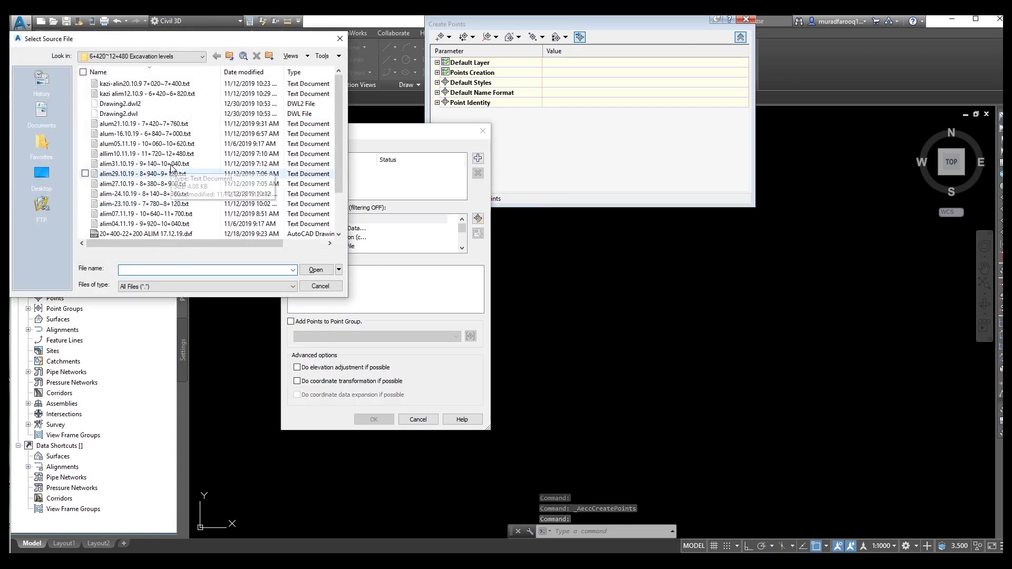
pyautogui.click(171, 154)
pyautogui.click(316, 269)
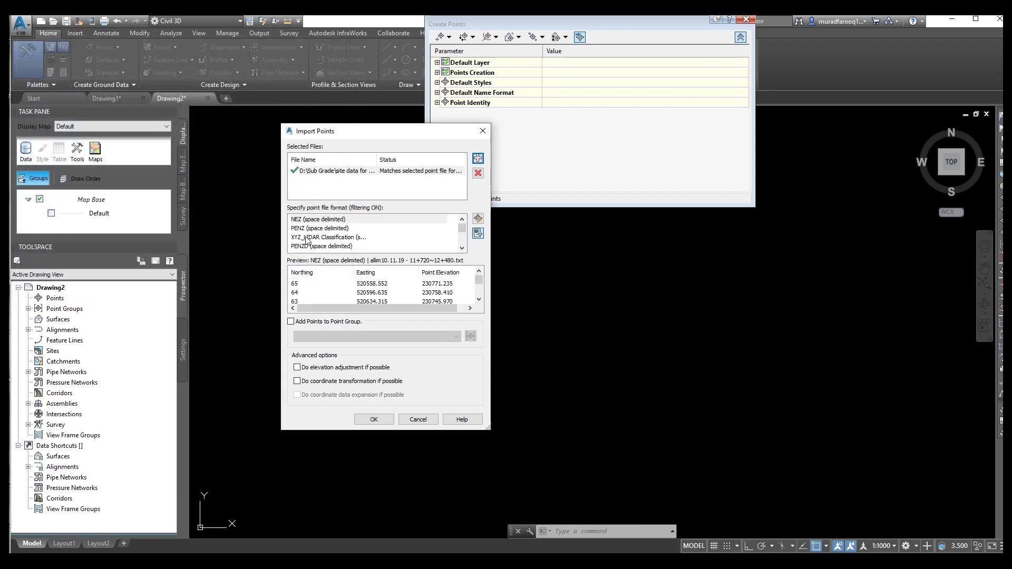
# Step: Import the points in PENZ (space delimited) format, using the next point number for all duplicate point numbers
pyautogui.click(315, 230)
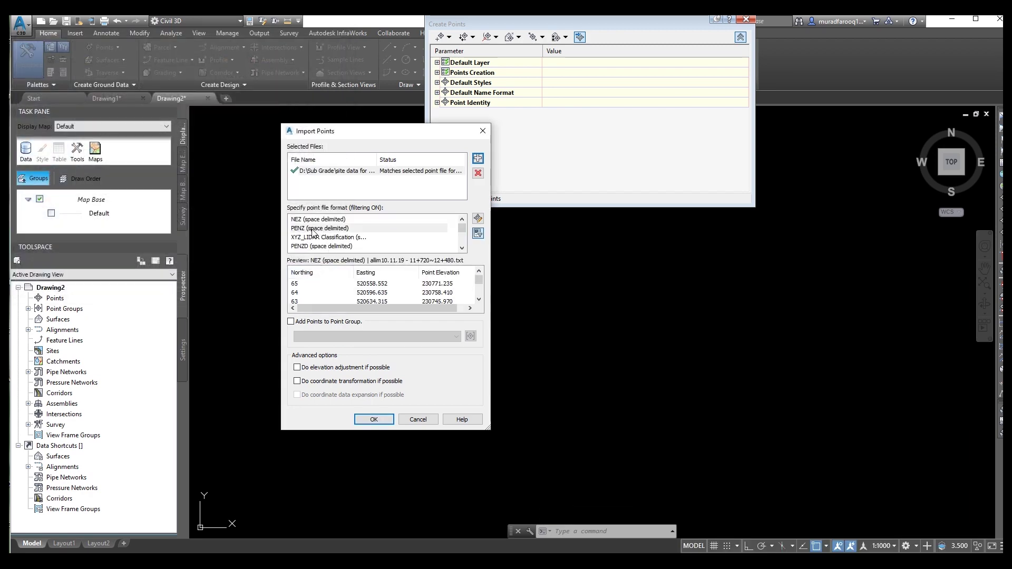
pyautogui.click(290, 322)
pyautogui.click(371, 420)
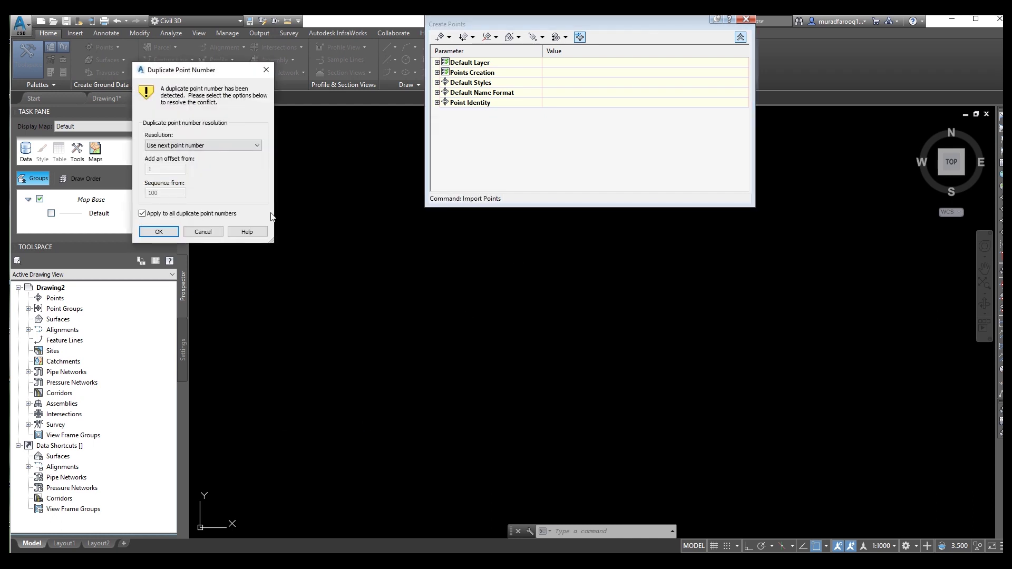
pyautogui.click(169, 234)
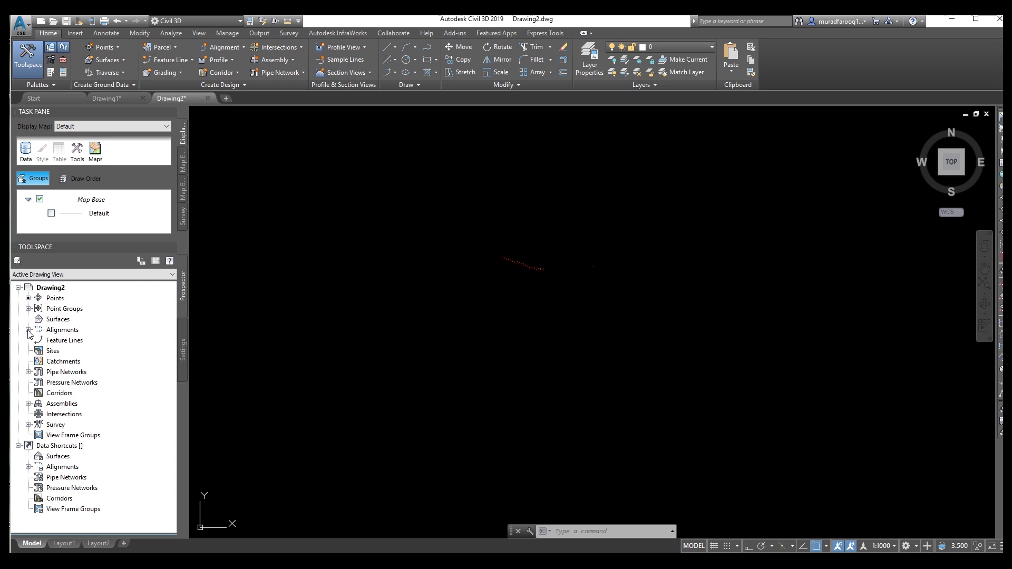
# Step: Begin a new TIN surface in Drawing2 and name it EG
pyautogui.rightClick(53, 322)
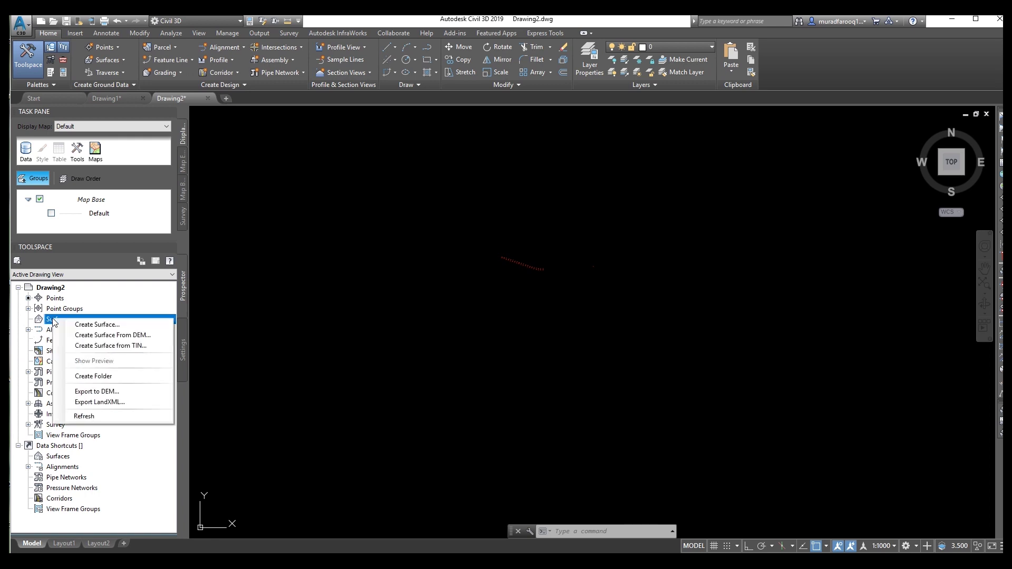
pyautogui.click(84, 326)
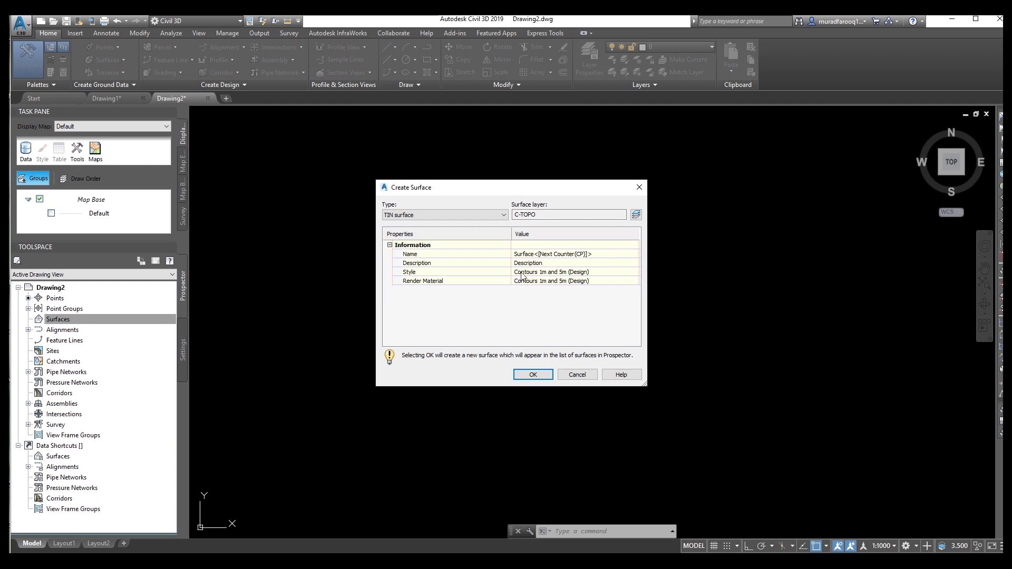
pyautogui.click(587, 254)
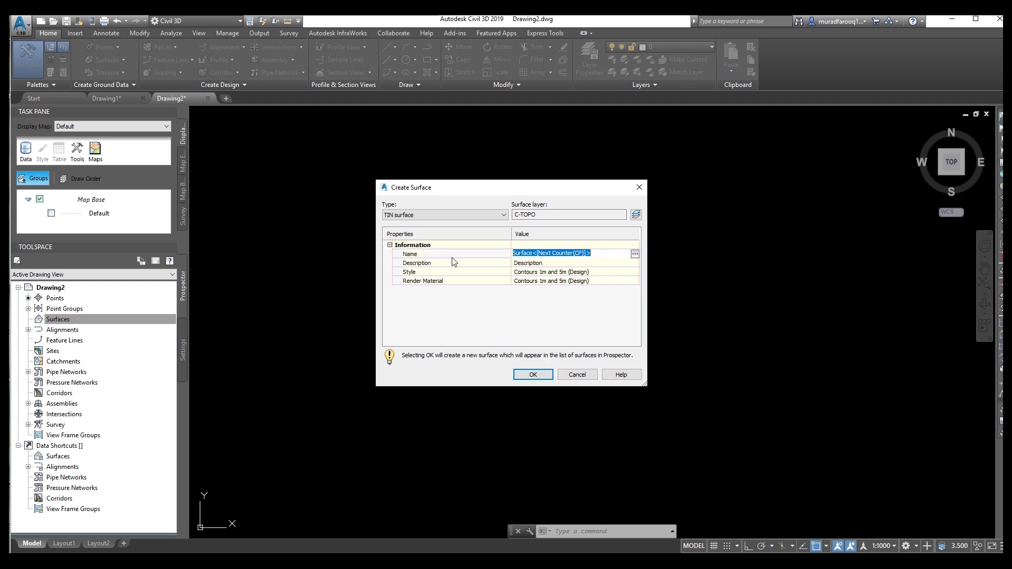
pyautogui.write('G')
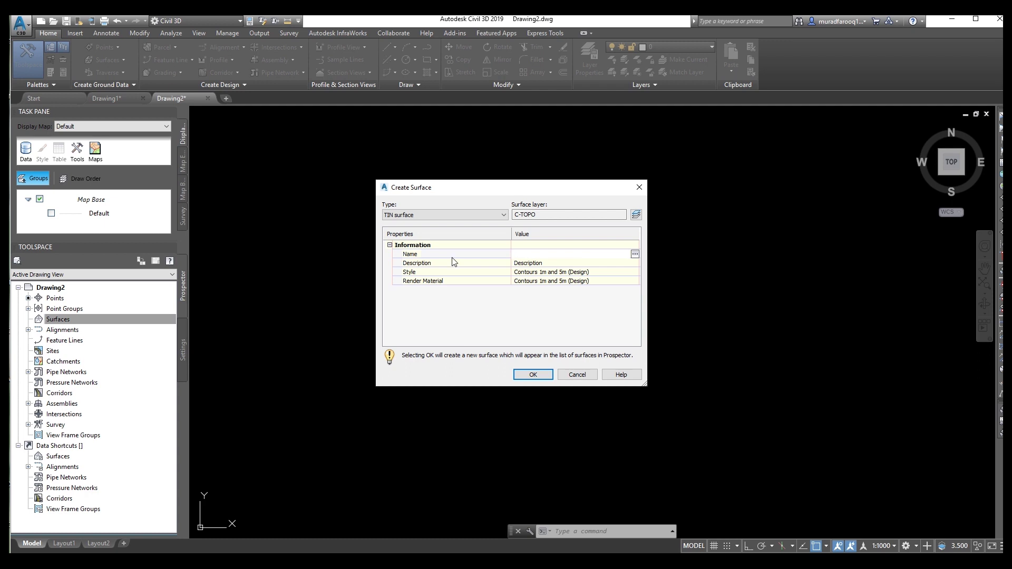
pyautogui.write('EG')
pyautogui.press('Return')
# Step: Choose the surface style Contours 1m and 5m (Design) and create the EG surface
pyautogui.click(605, 274)
pyautogui.click(634, 272)
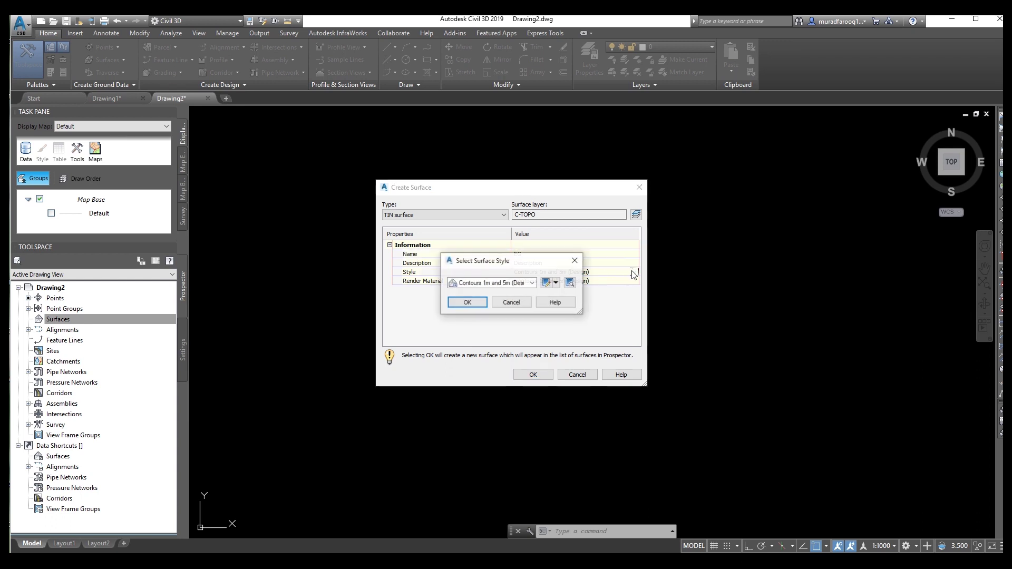
pyautogui.click(531, 283)
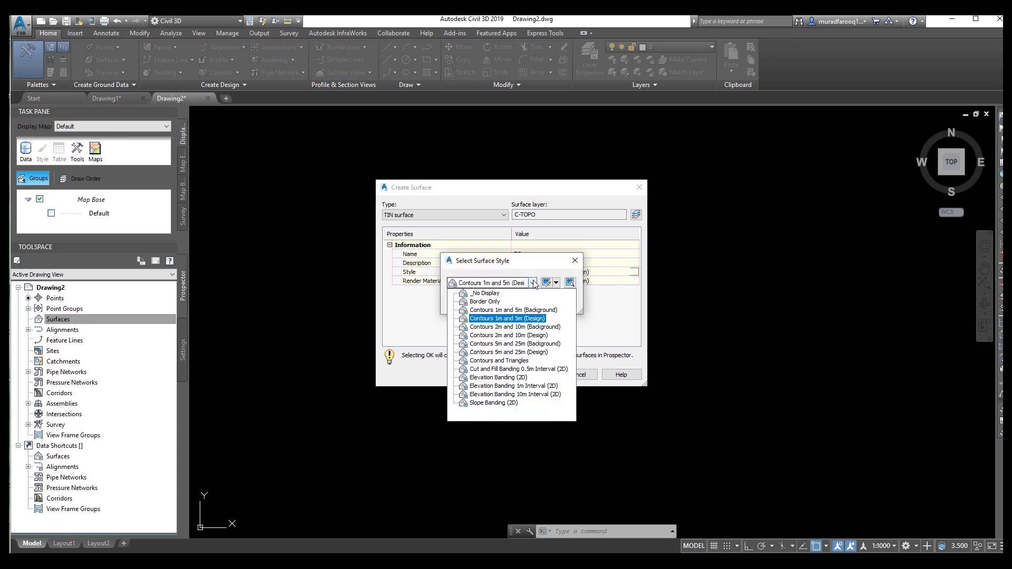
pyautogui.click(504, 319)
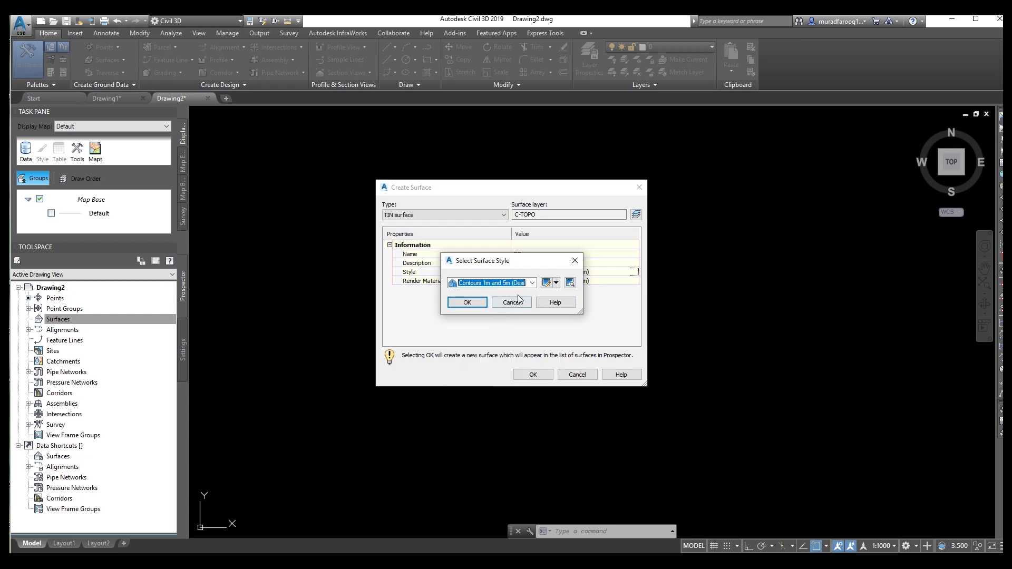
pyautogui.click(466, 302)
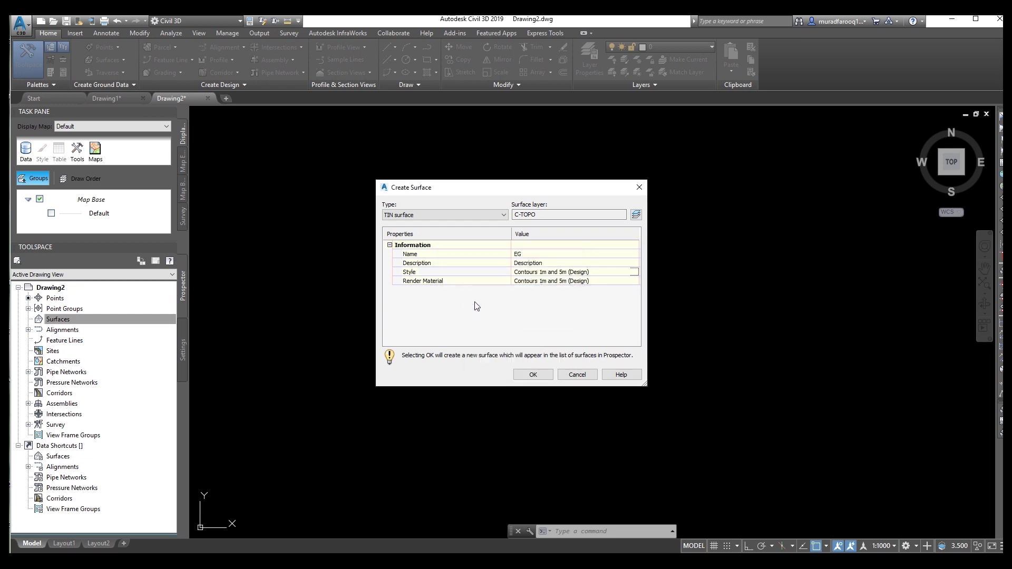
pyautogui.click(533, 374)
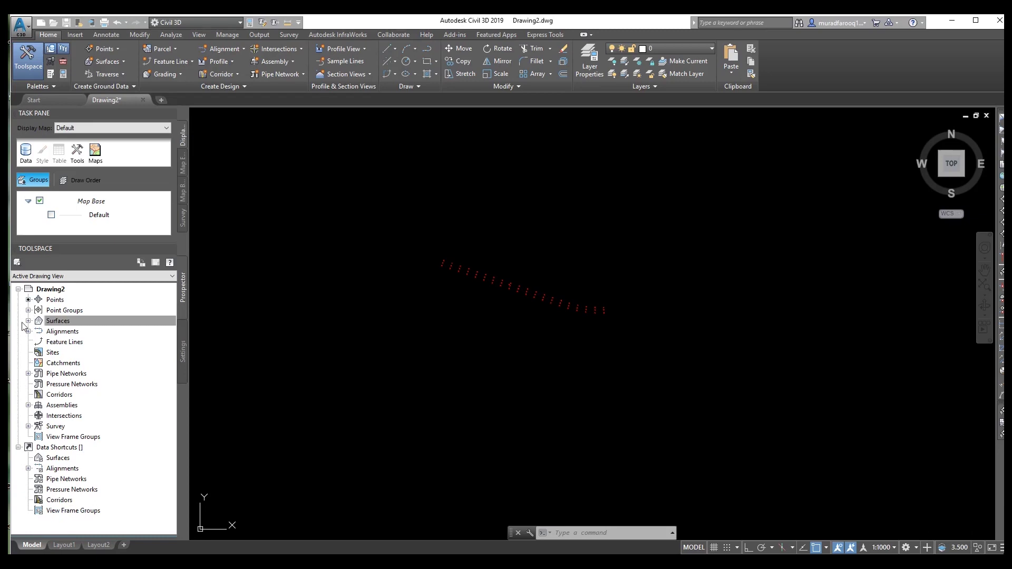
# Step: Expand the EG surface in the drawing tree down to the items of its definition
pyautogui.click(33, 326)
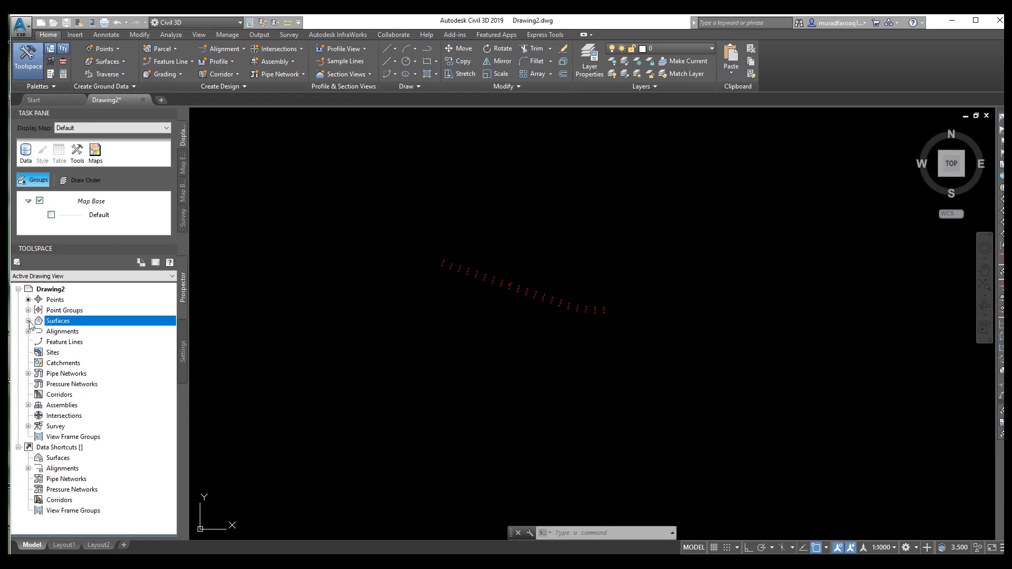
pyautogui.click(28, 321)
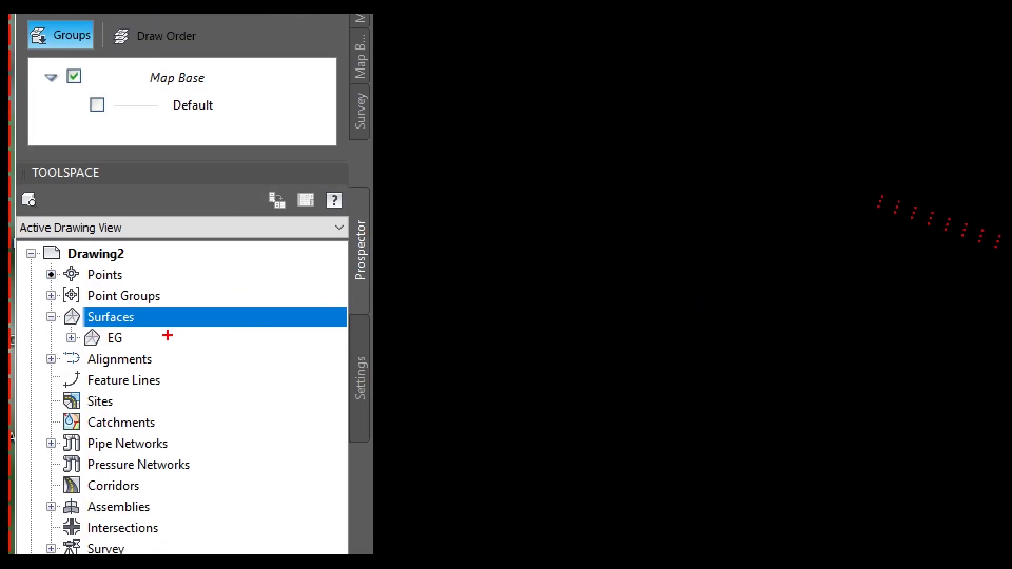
pyautogui.moveTo(155, 332); pyautogui.dragTo(171, 326)
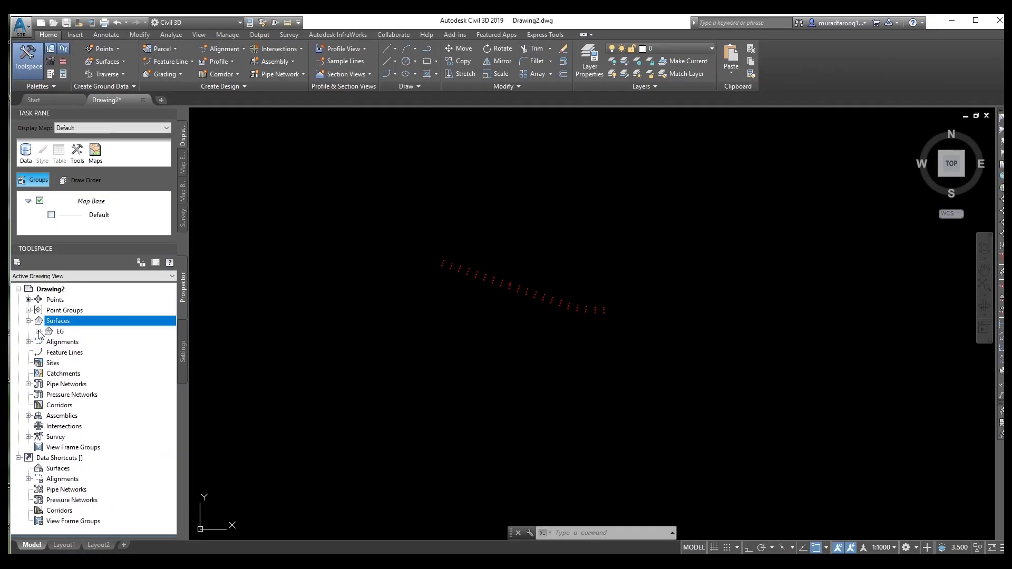
pyautogui.click(39, 331)
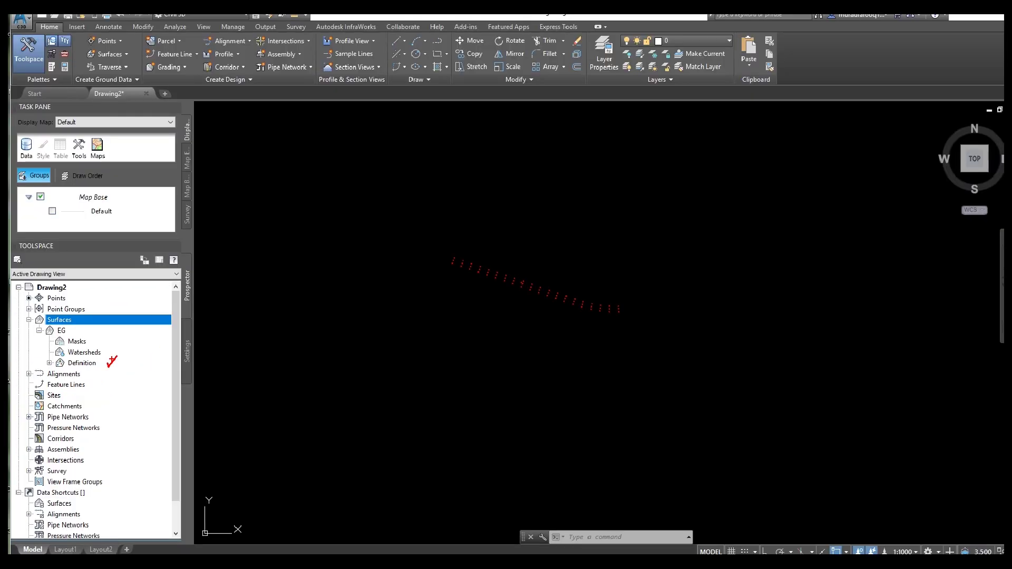
pyautogui.click(38, 358)
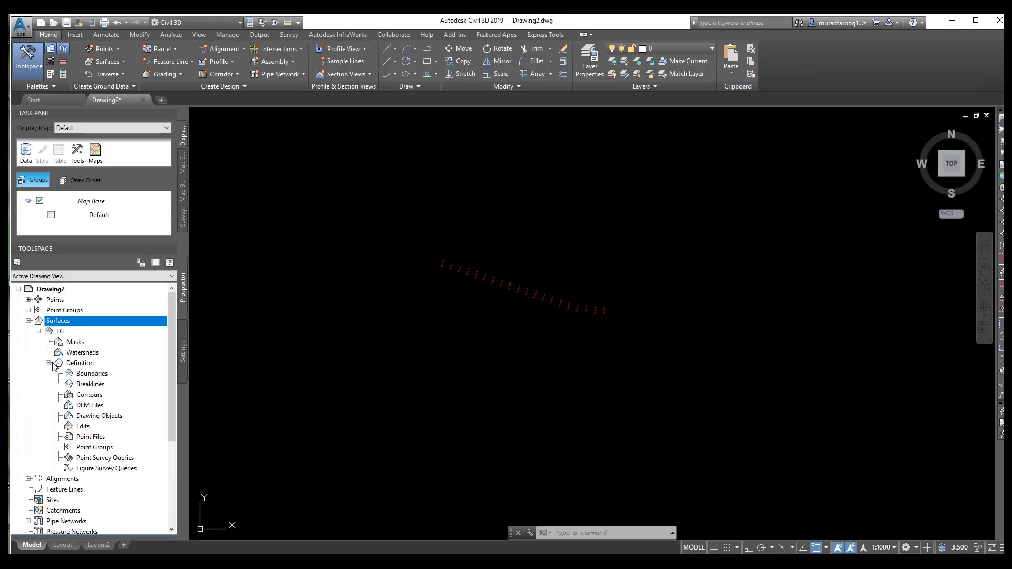
# Step: Add the _All Points point group to the EG surface definition
pyautogui.rightClick(97, 449)
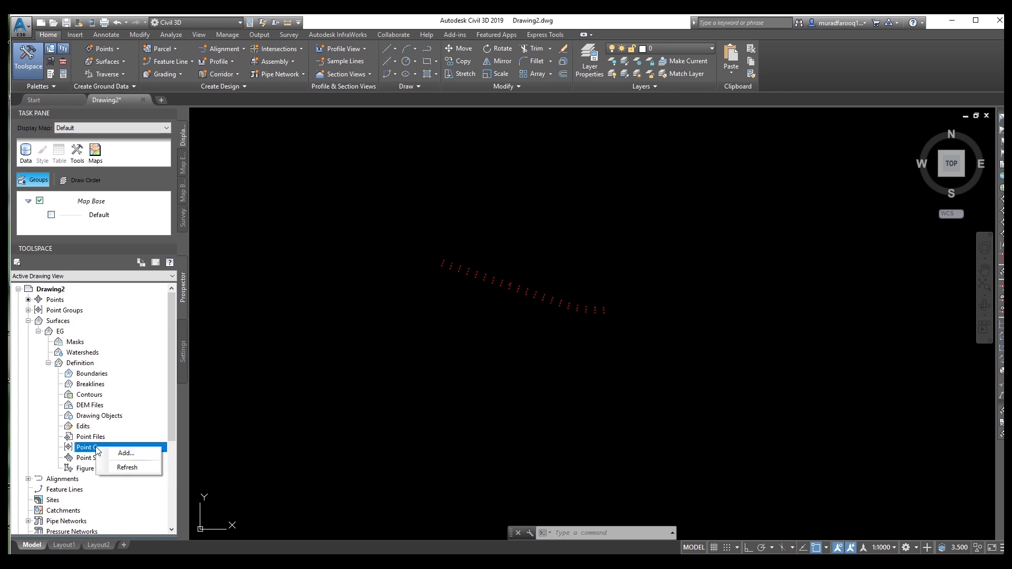
pyautogui.click(125, 453)
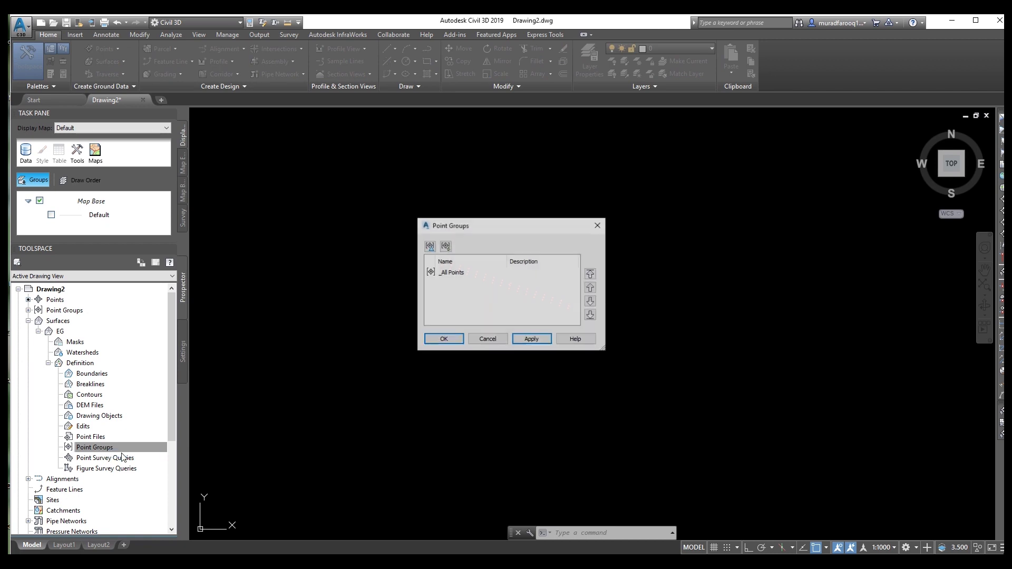
pyautogui.click(458, 274)
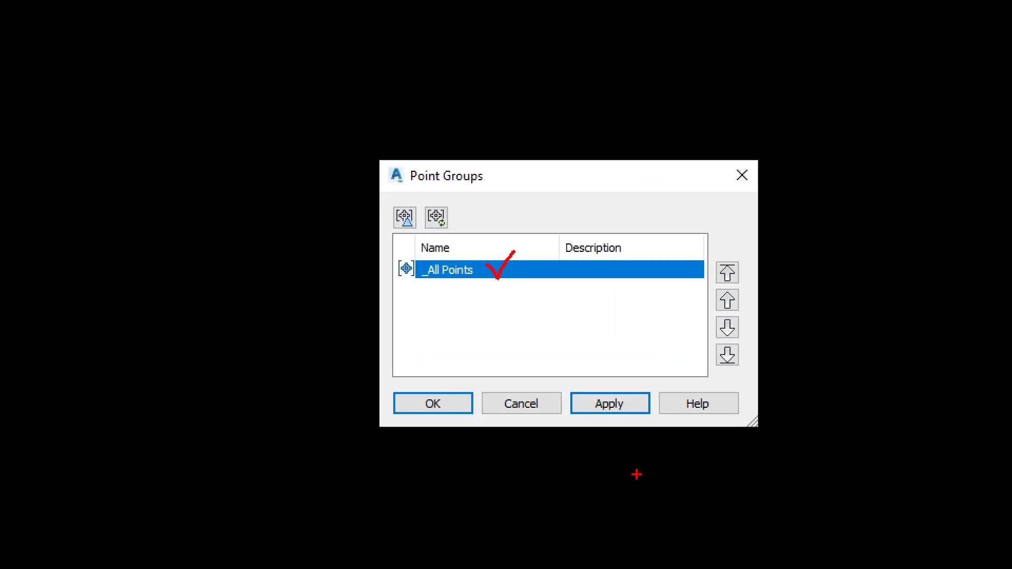
pyautogui.moveTo(619, 389); pyautogui.dragTo(659, 351)
pyautogui.moveTo(429, 375); pyautogui.dragTo(482, 346)
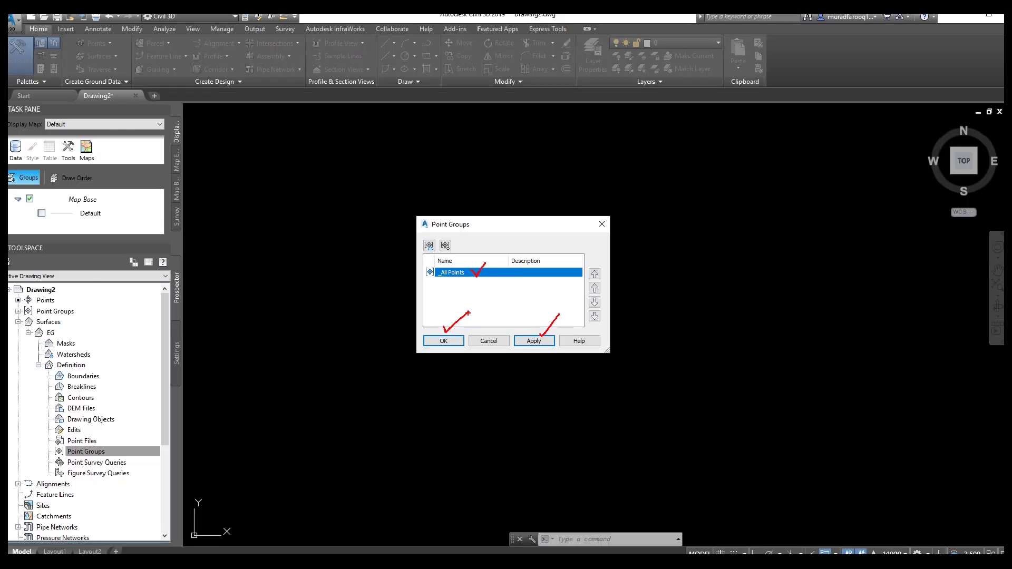
pyautogui.click(590, 403)
pyautogui.click(458, 341)
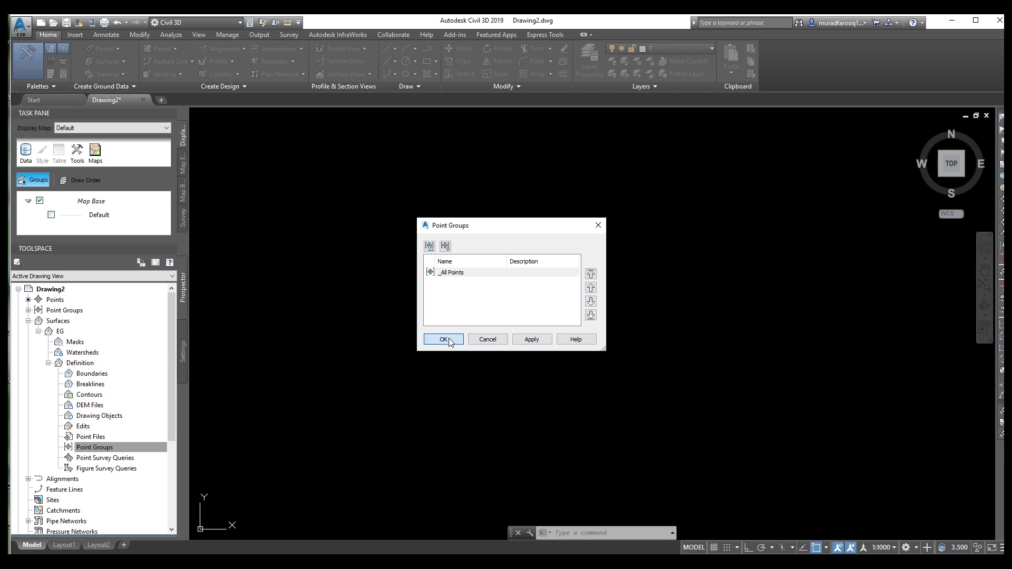
# Step: Create a centerline alignment layout named Alignment - 1 with the Proposed style and the All Labels set
pyautogui.scroll(5, 534, 297)
pyautogui.scroll(-2, 535, 297)
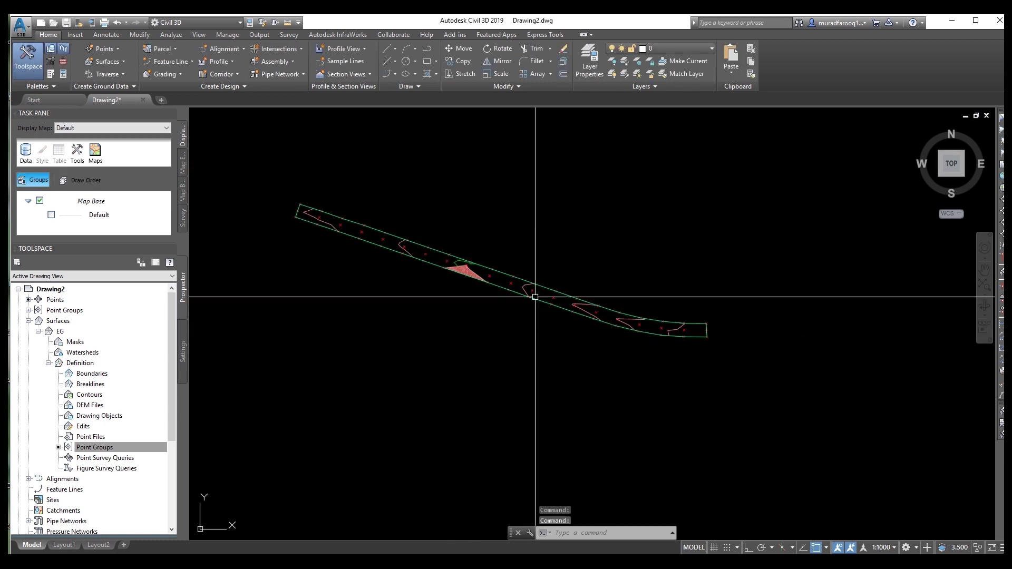
pyautogui.scroll(-4, 422, 332)
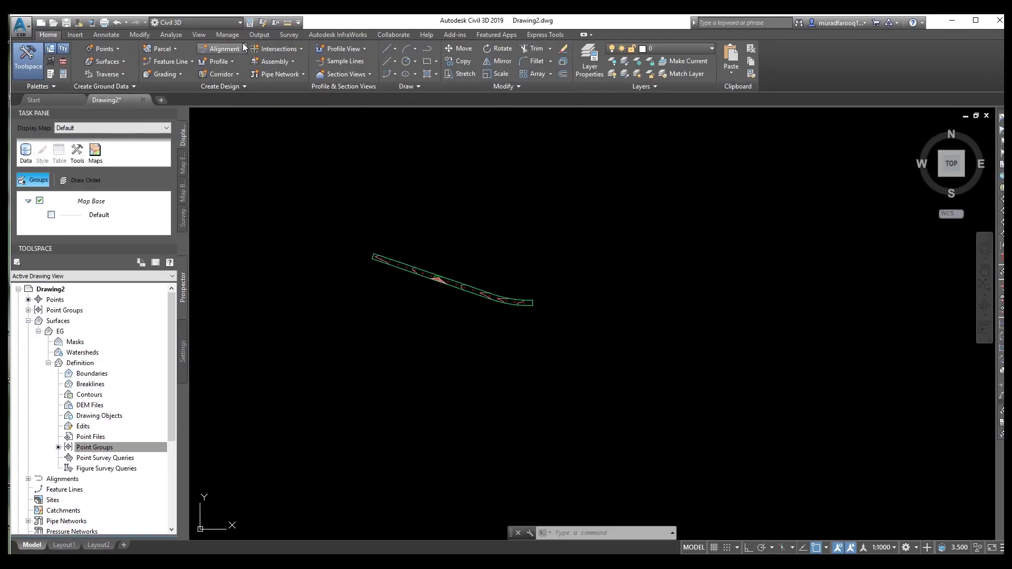
pyautogui.click(243, 86)
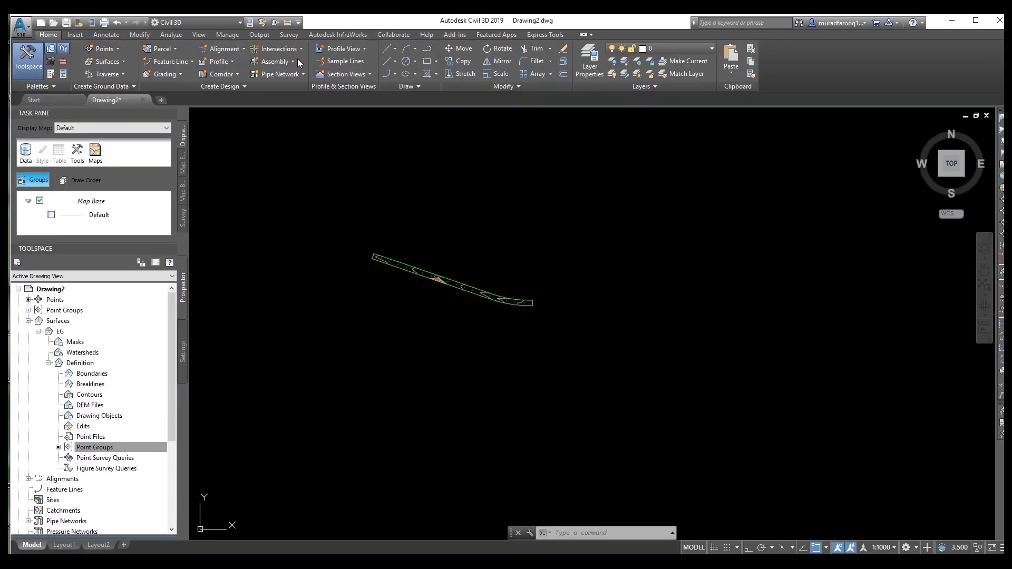
pyautogui.click(241, 48)
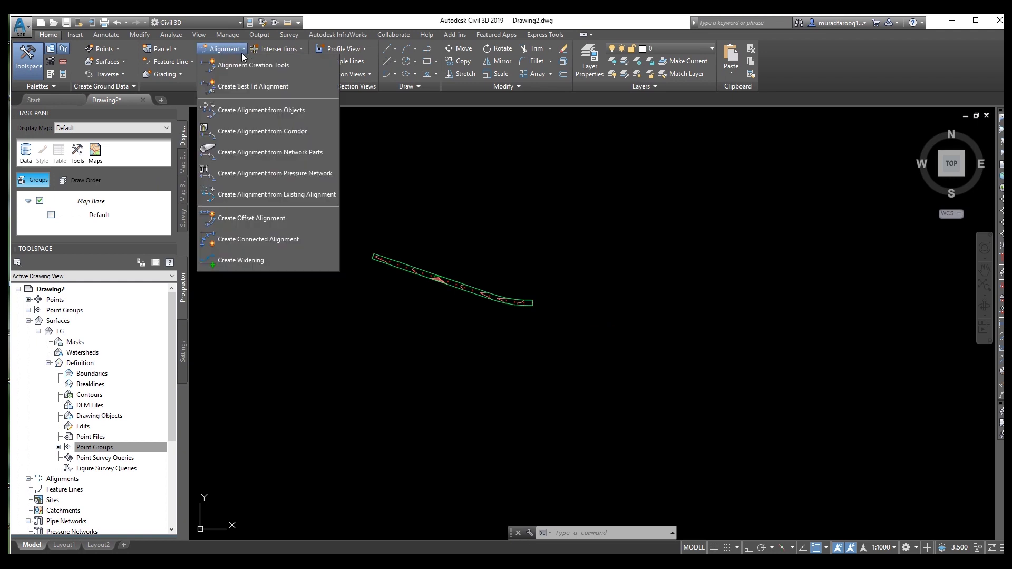
pyautogui.click(244, 65)
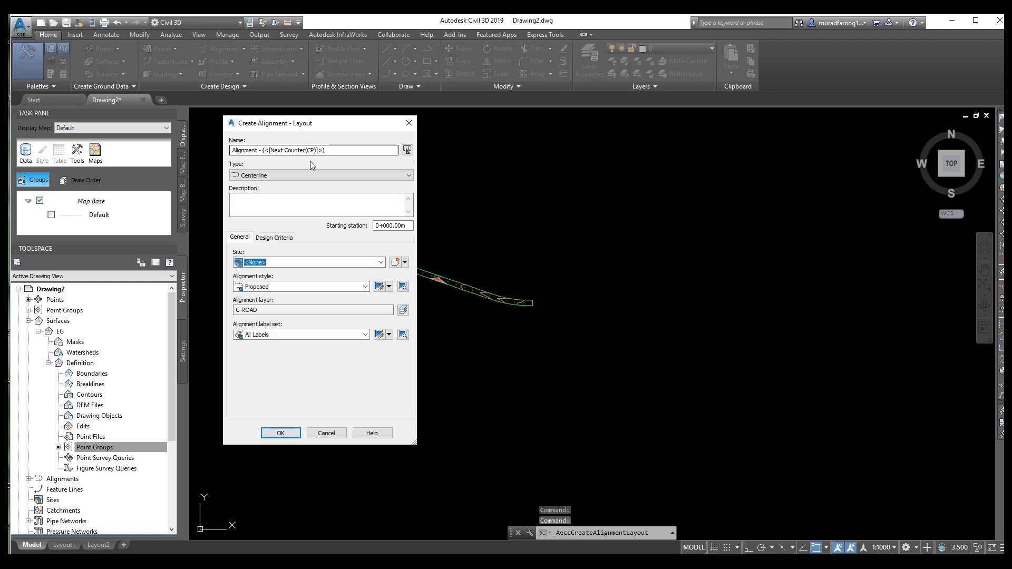
pyautogui.moveTo(325, 150); pyautogui.dragTo(262, 151)
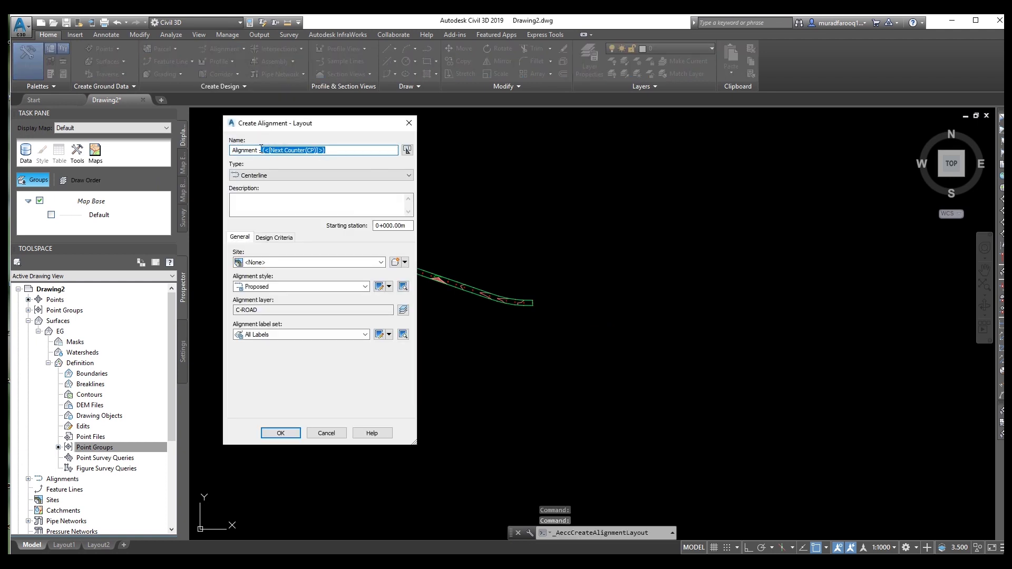
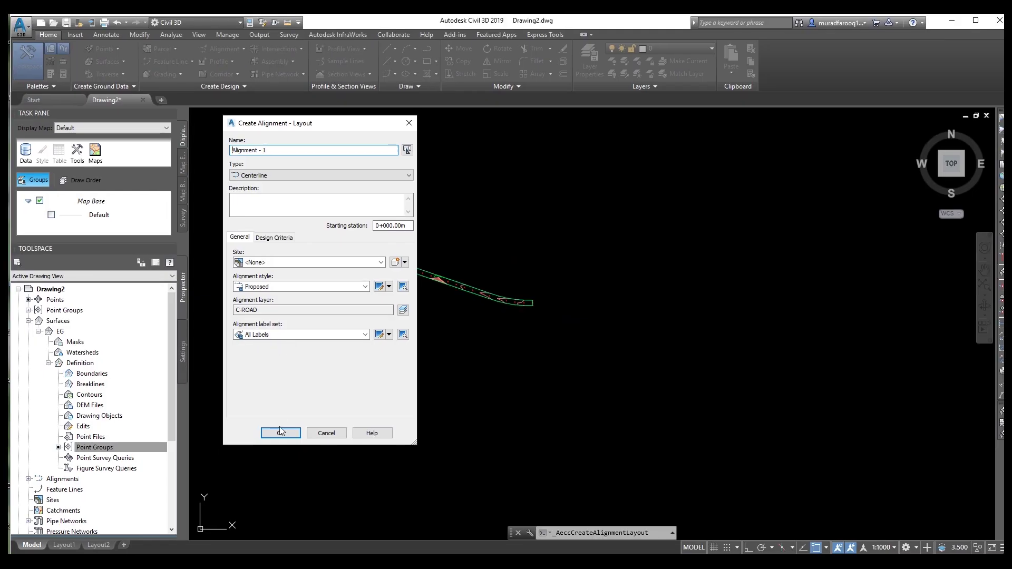
pyautogui.click(280, 431)
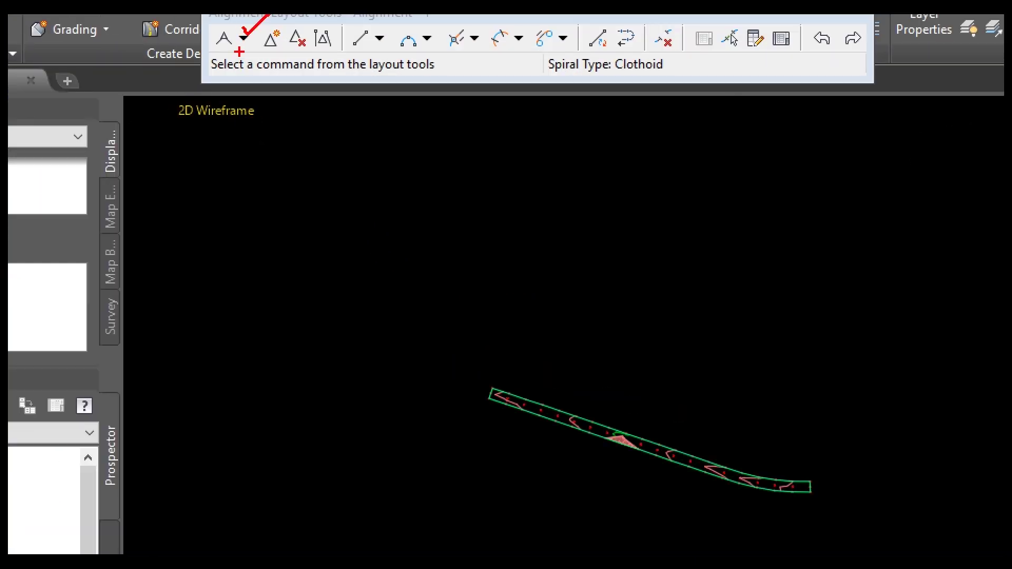
# Step: Activate the Tangent-Tangent (With curves) layout command for Alignment - 1
pyautogui.click(244, 38)
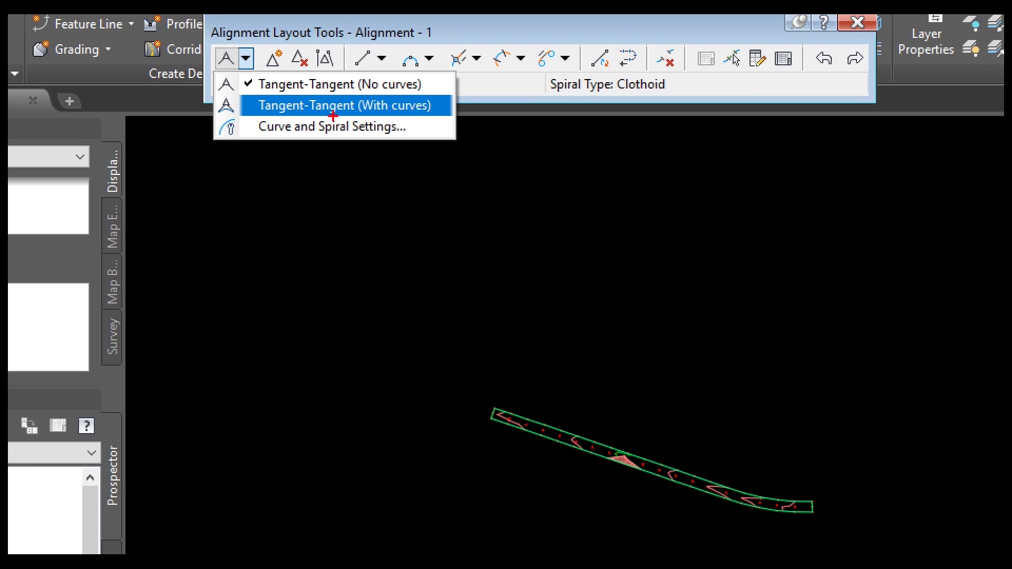
pyautogui.click(258, 115)
pyautogui.click(246, 58)
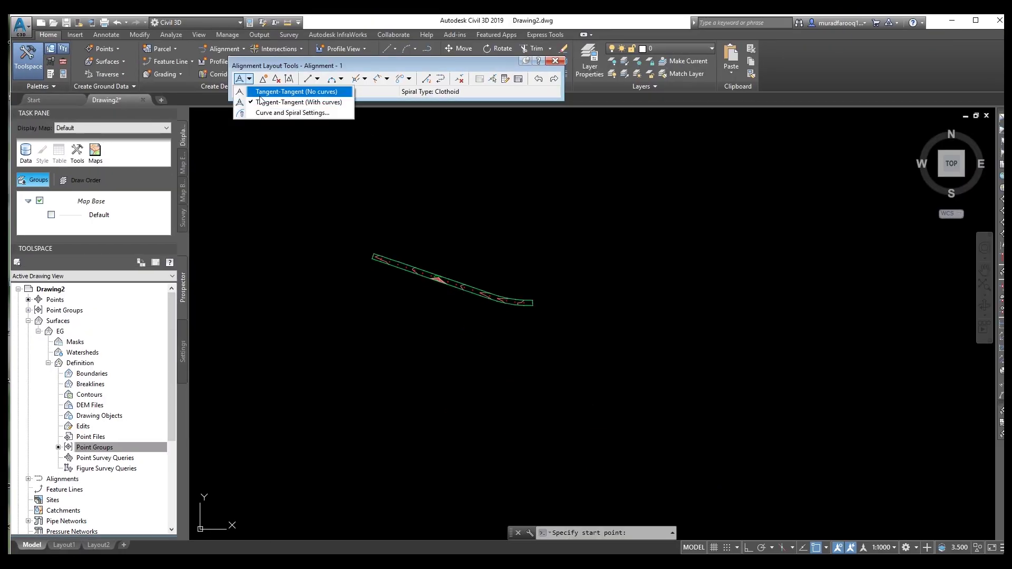
pyautogui.click(261, 101)
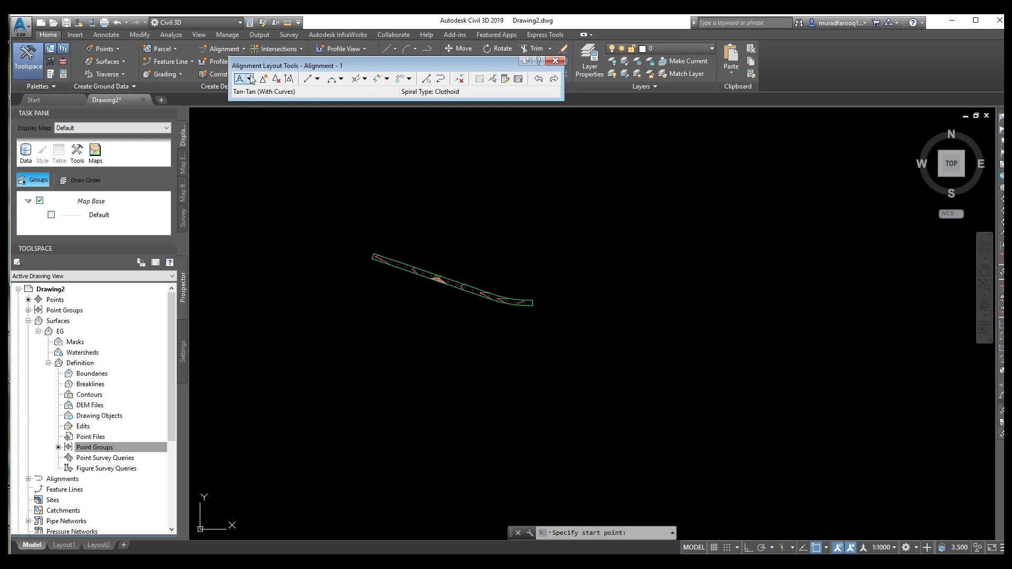
pyautogui.click(250, 80)
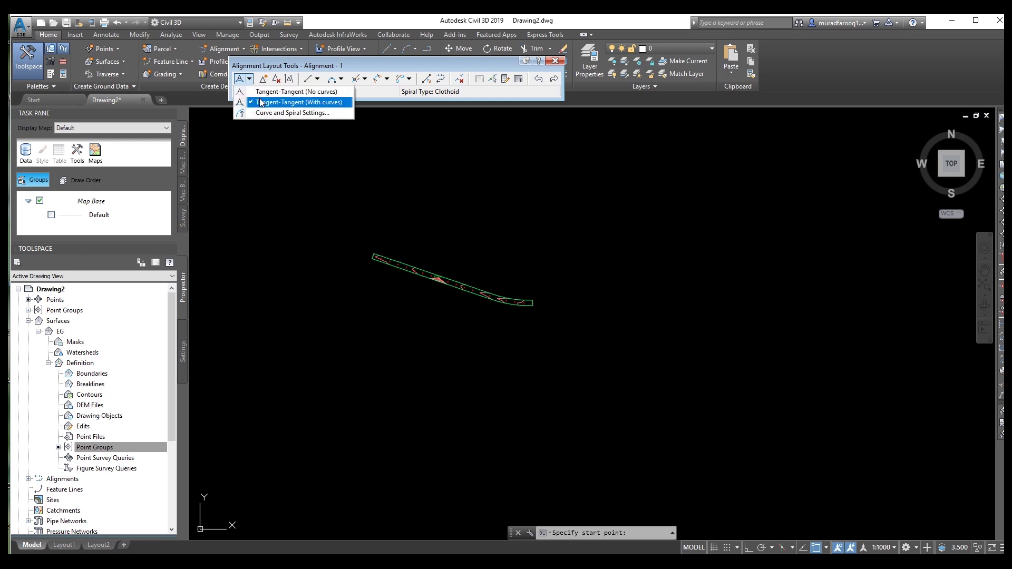
pyautogui.click(259, 98)
# Step: Draw the centerline through the middle survey points from the surface's east end to its west end, then finish the alignment layout
pyautogui.scroll(2, 547, 297)
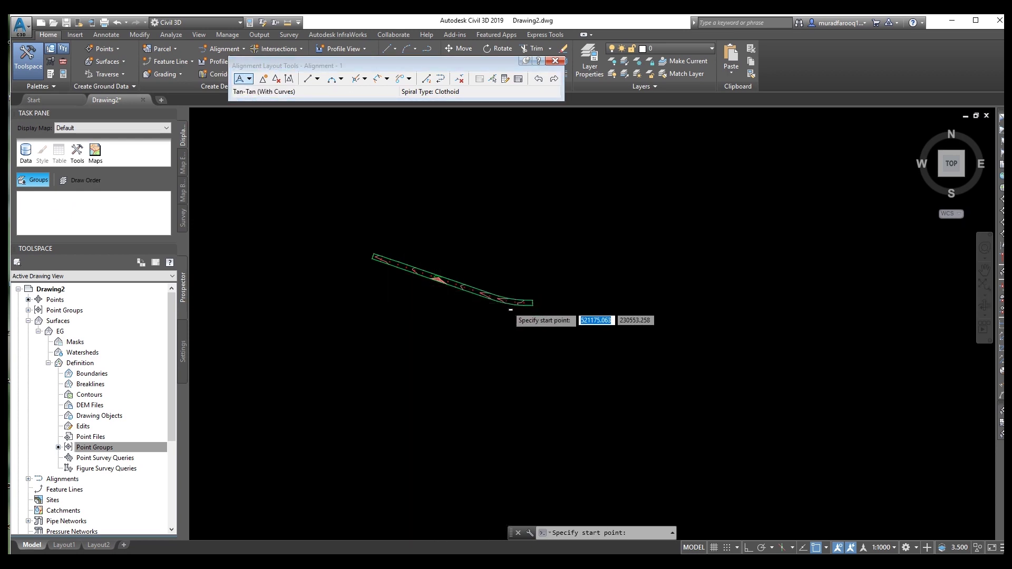
pyautogui.scroll(3, 546, 298)
pyautogui.click(535, 298)
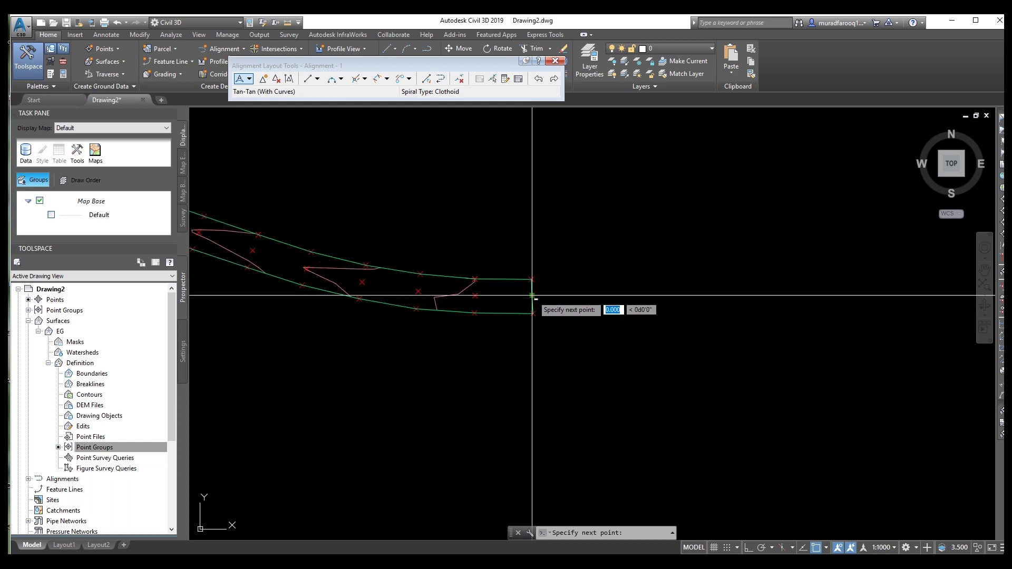
pyautogui.click(417, 292)
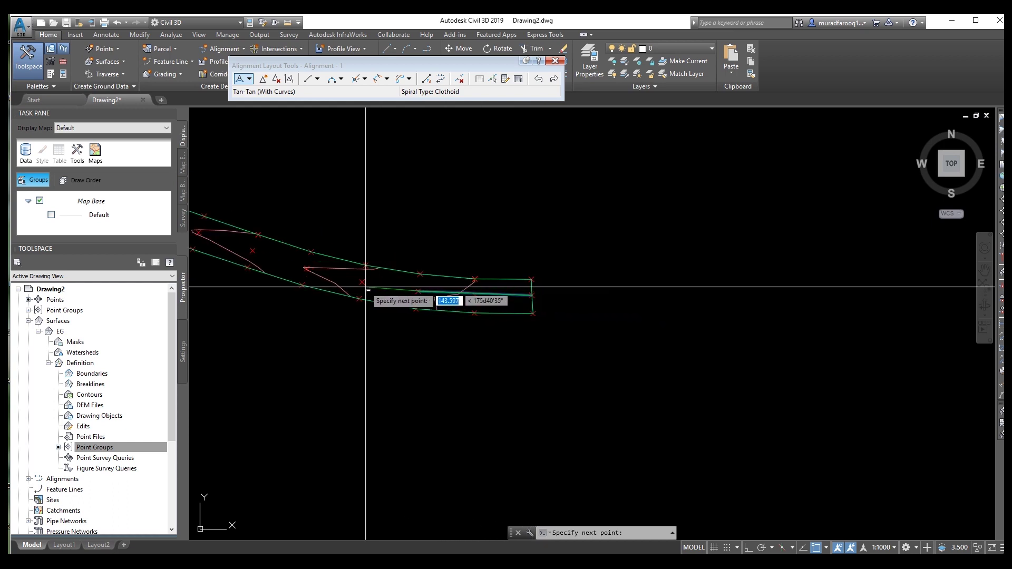
pyautogui.scroll(-4, 311, 268)
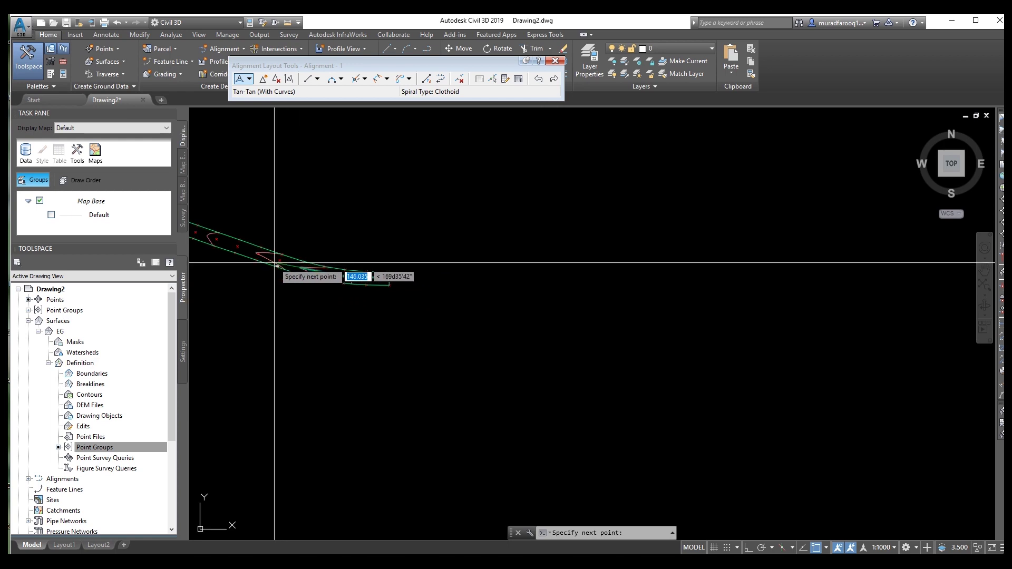
pyautogui.moveTo(277, 266); pyautogui.dragTo(461, 324, button='middle')
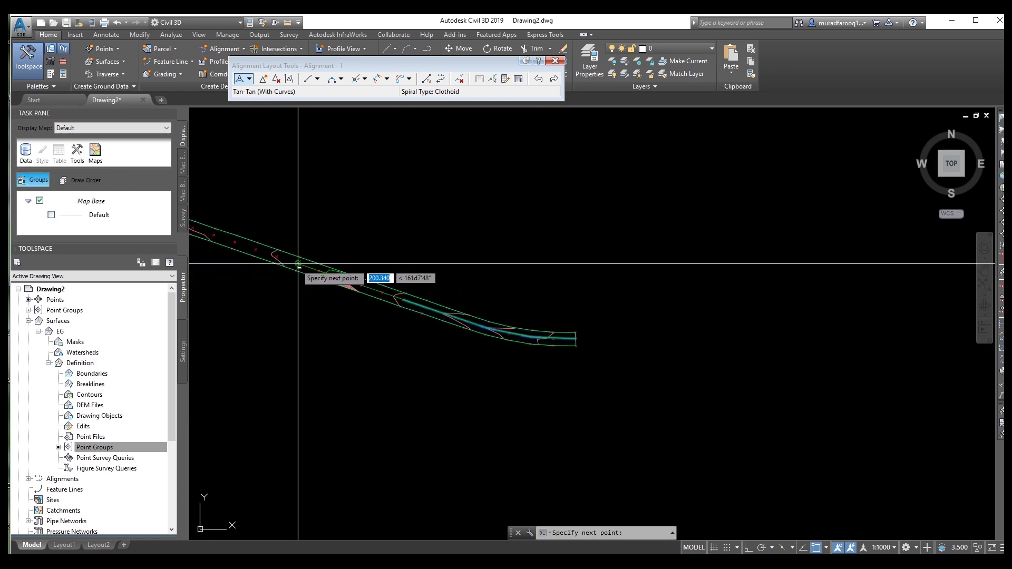
pyautogui.moveTo(230, 248); pyautogui.dragTo(425, 370, button='middle')
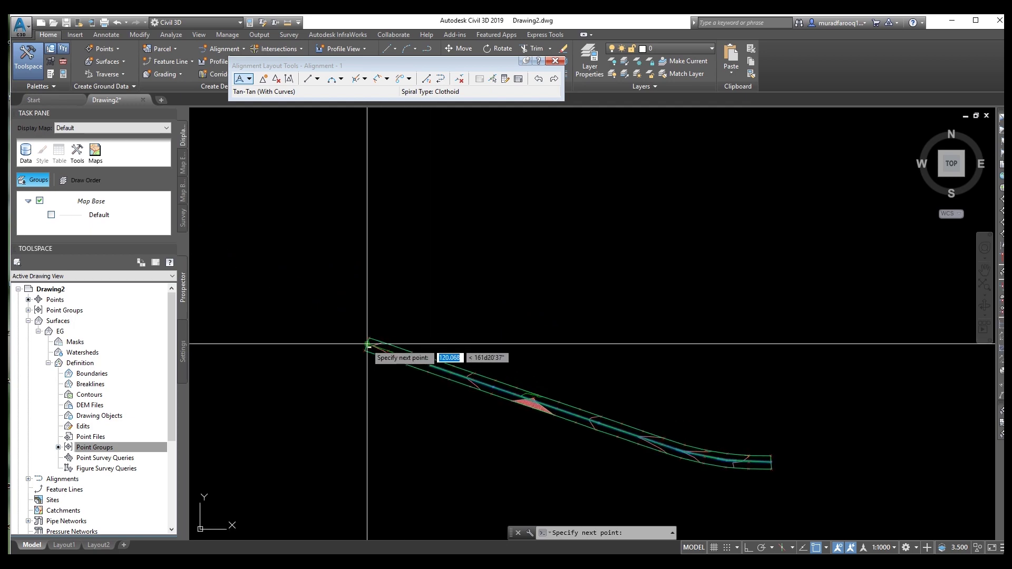
pyautogui.press('Return')
pyautogui.scroll(6, 527, 321)
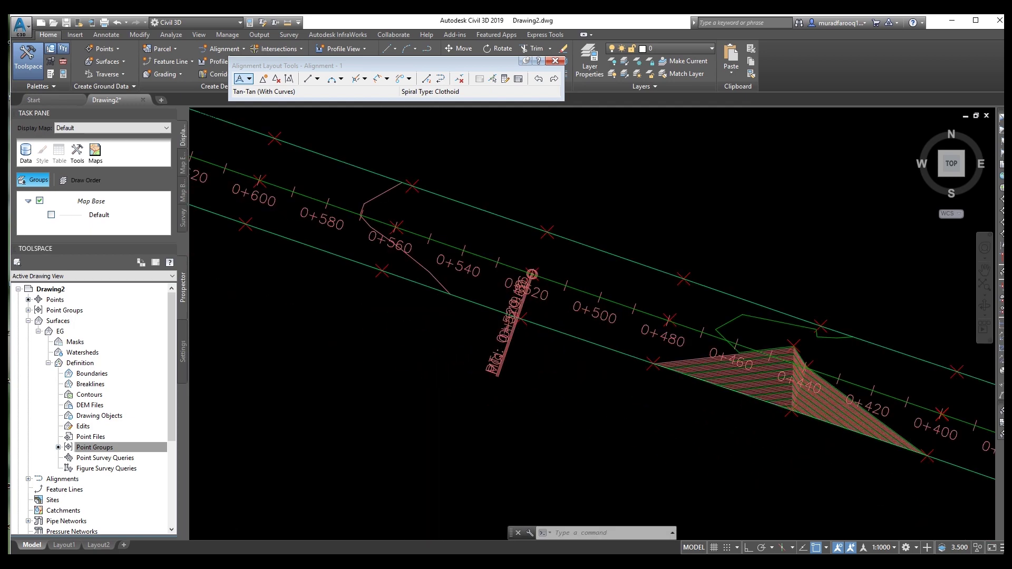
pyautogui.scroll(-5, 555, 334)
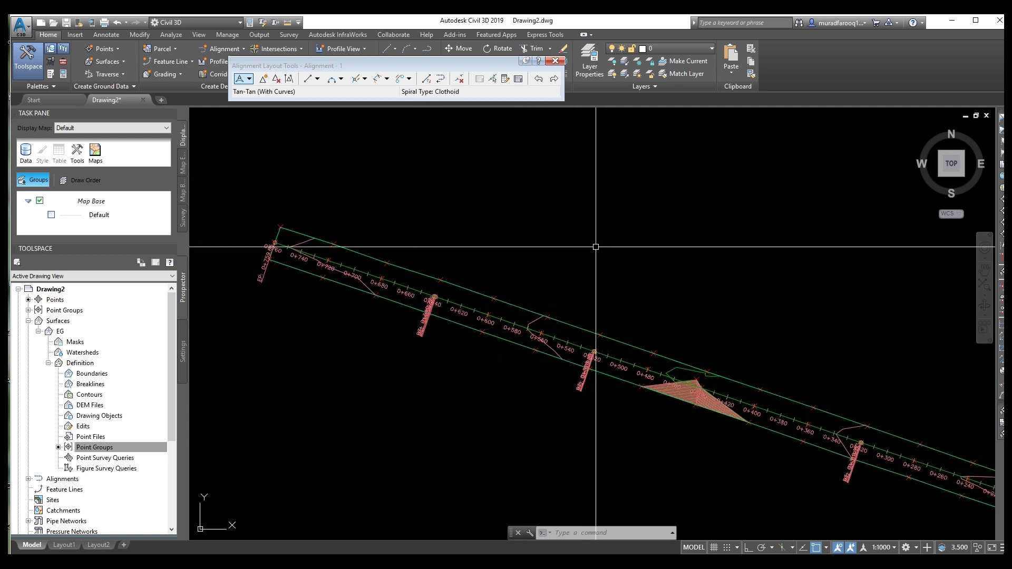
pyautogui.click(555, 61)
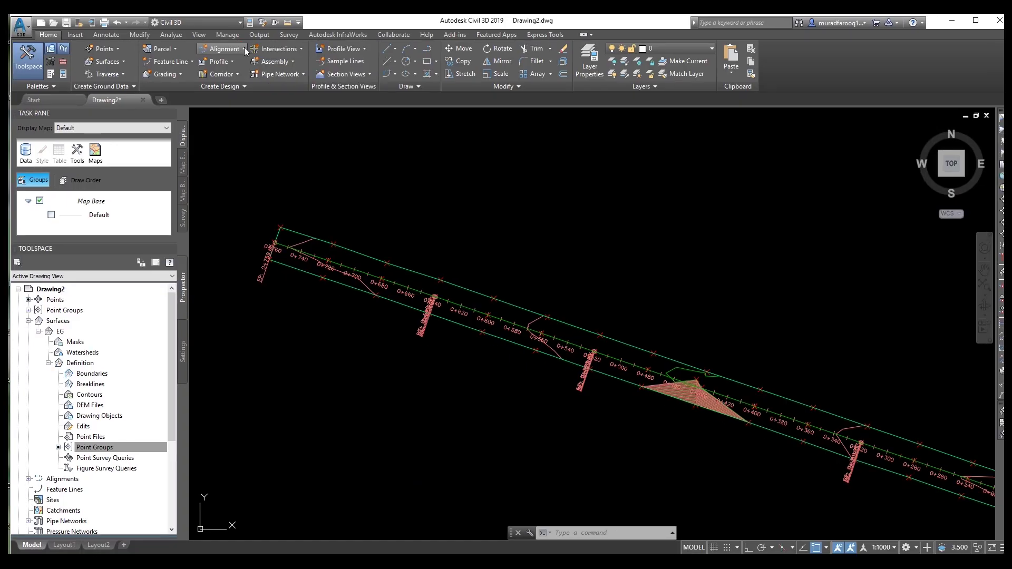
# Step: Create offset alignments from Alignment - 1, one per side at 8.000 m, with the Offsets style and _No Labels
pyautogui.click(244, 49)
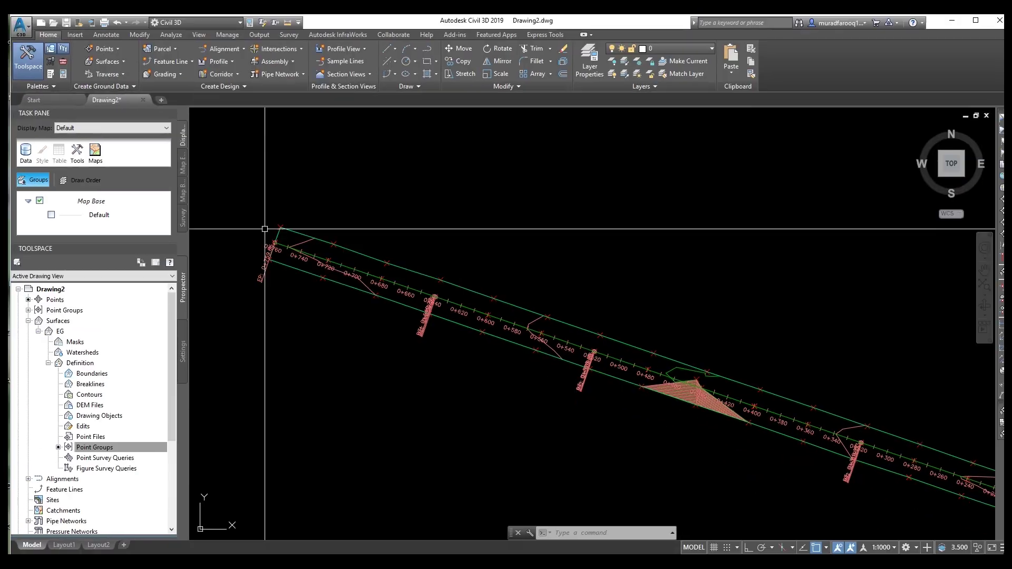
pyautogui.click(240, 49)
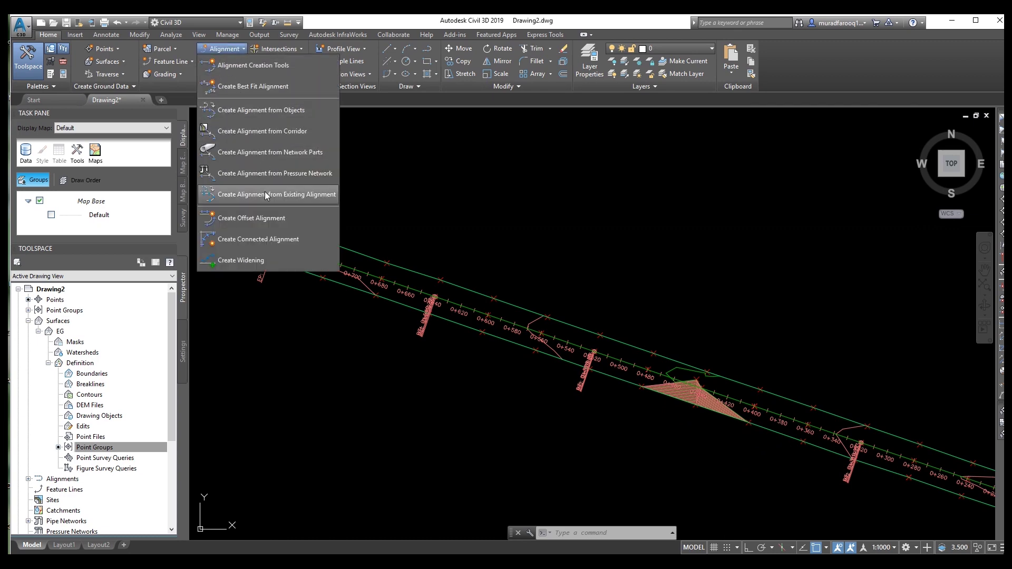
pyautogui.click(272, 218)
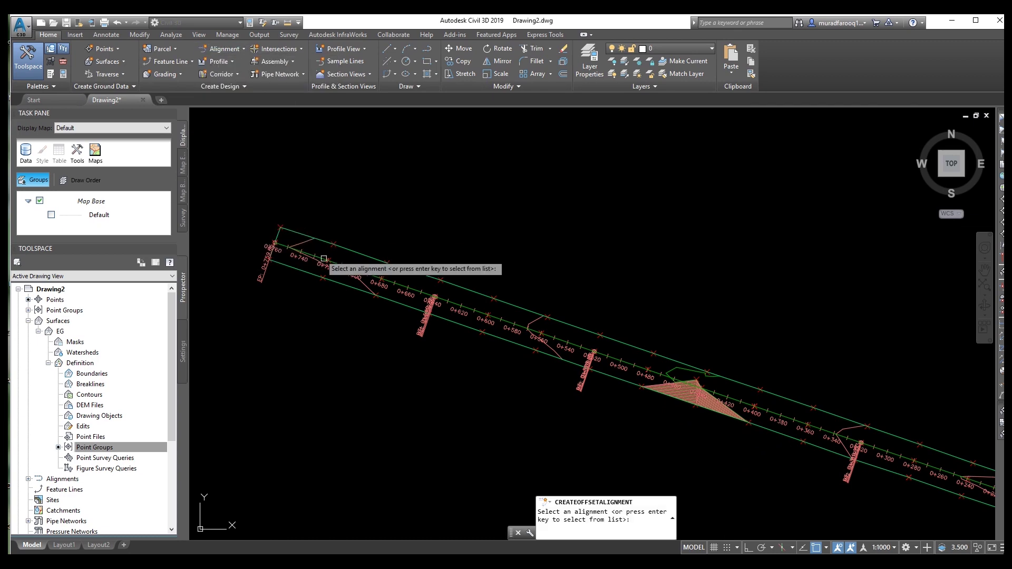
pyautogui.scroll(4, 409, 303)
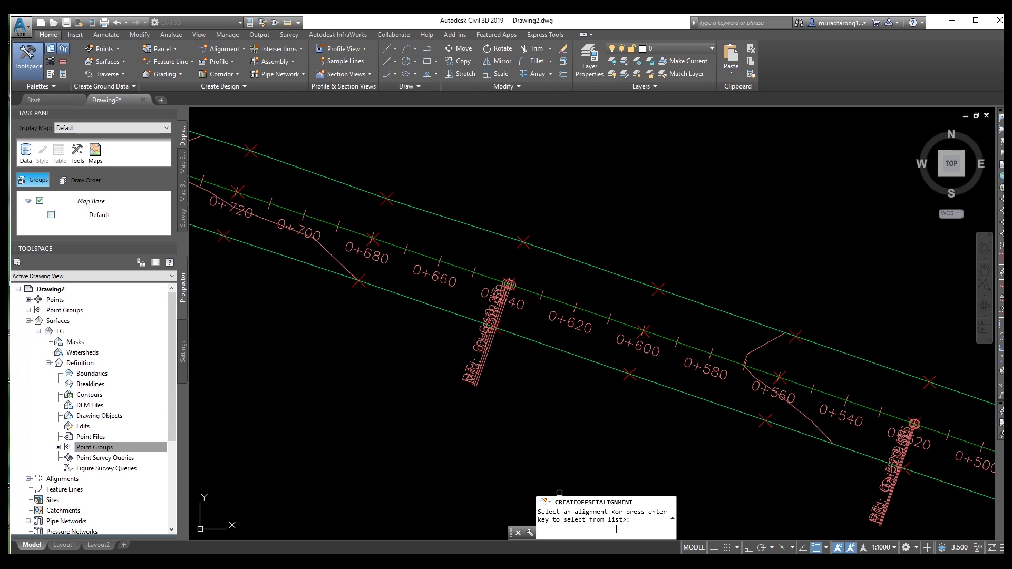
pyautogui.click(456, 265)
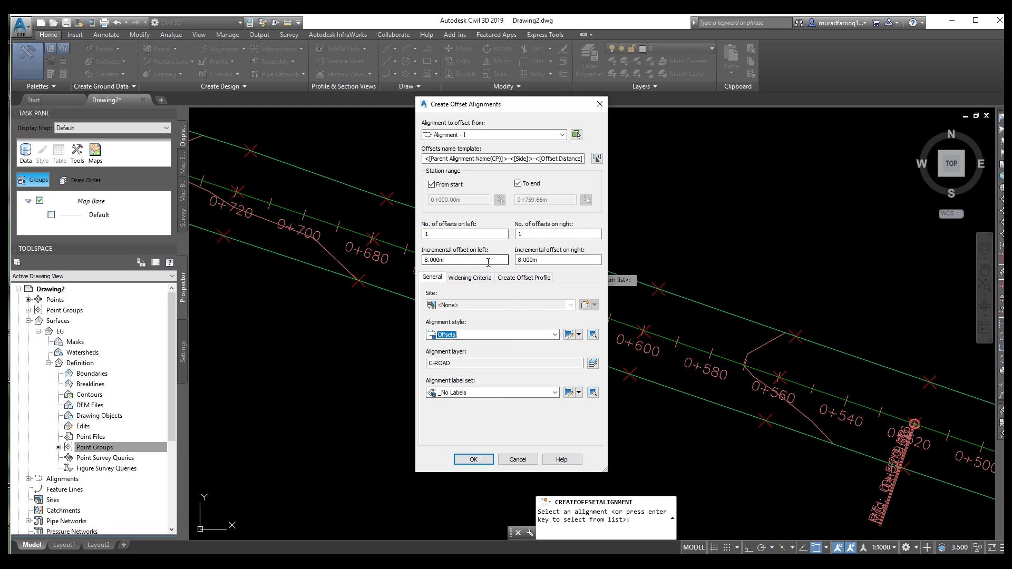
pyautogui.click(474, 460)
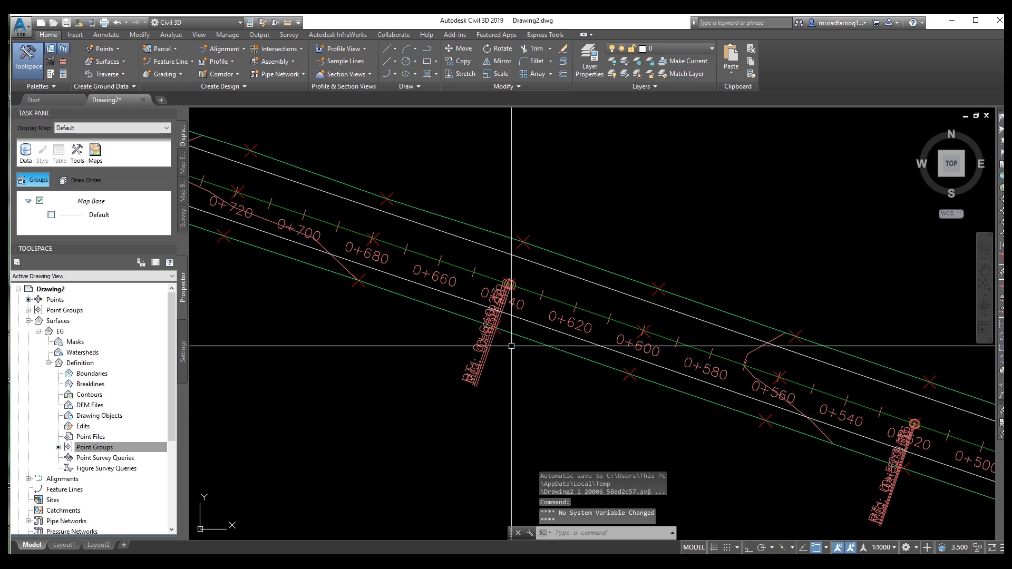
pyautogui.scroll(4, 583, 181)
pyautogui.scroll(-1, 658, 221)
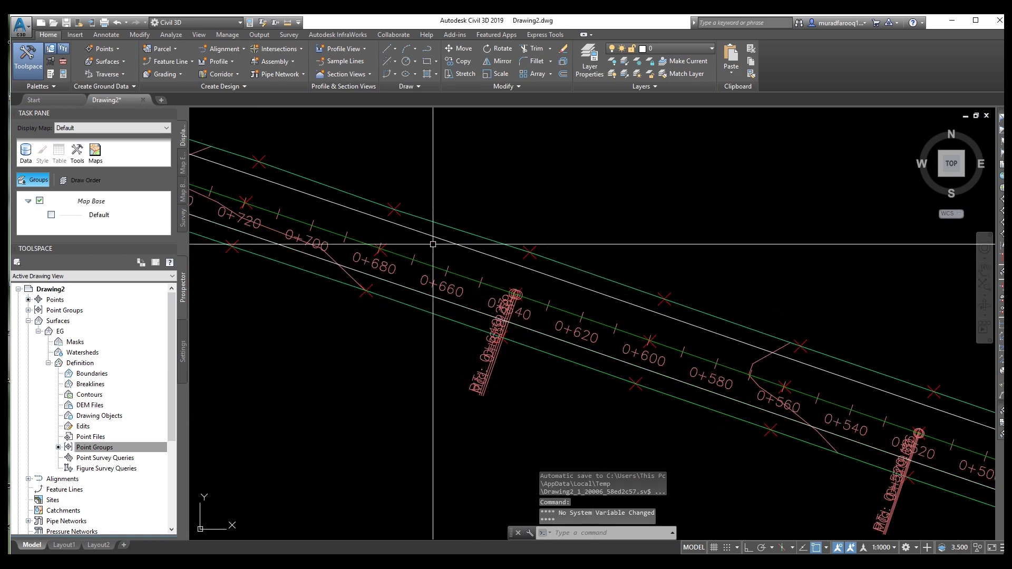
pyautogui.scroll(1, 422, 227)
pyautogui.scroll(-5, 486, 259)
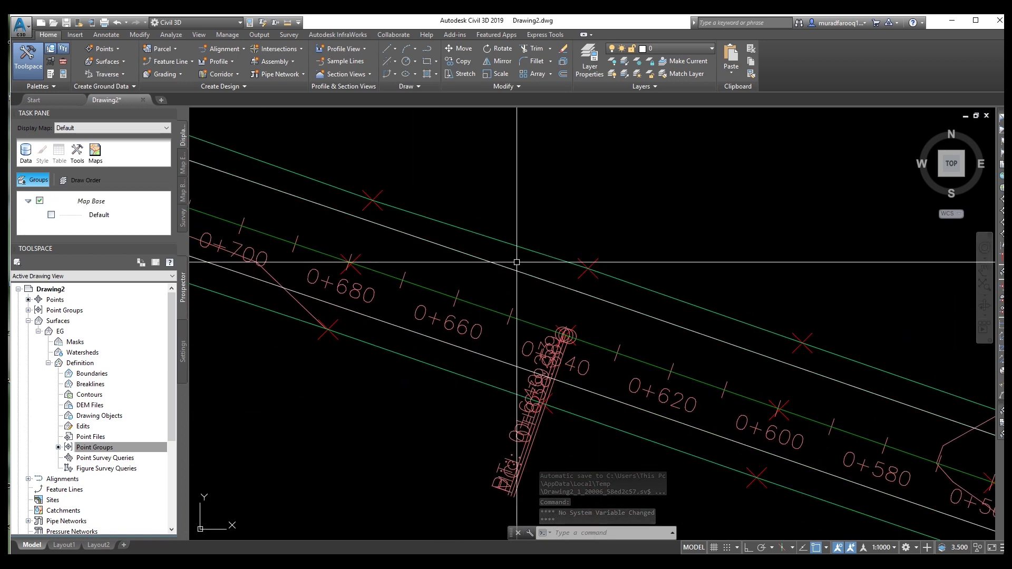
pyautogui.scroll(4, 536, 339)
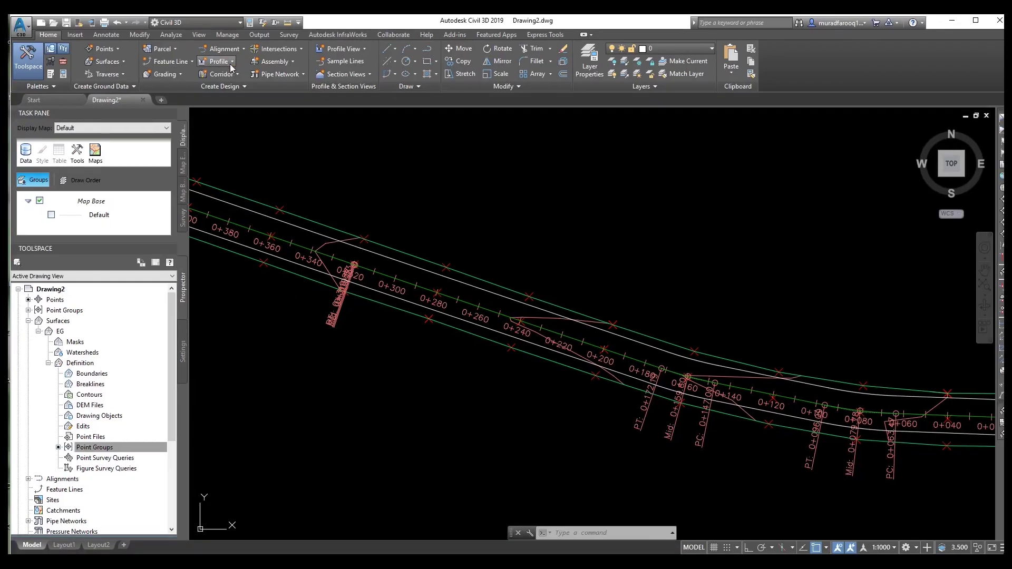
# Step: Start a surface profile for Alignment - 1 and add the EG surface to the profile list over the full station range
pyautogui.click(230, 71)
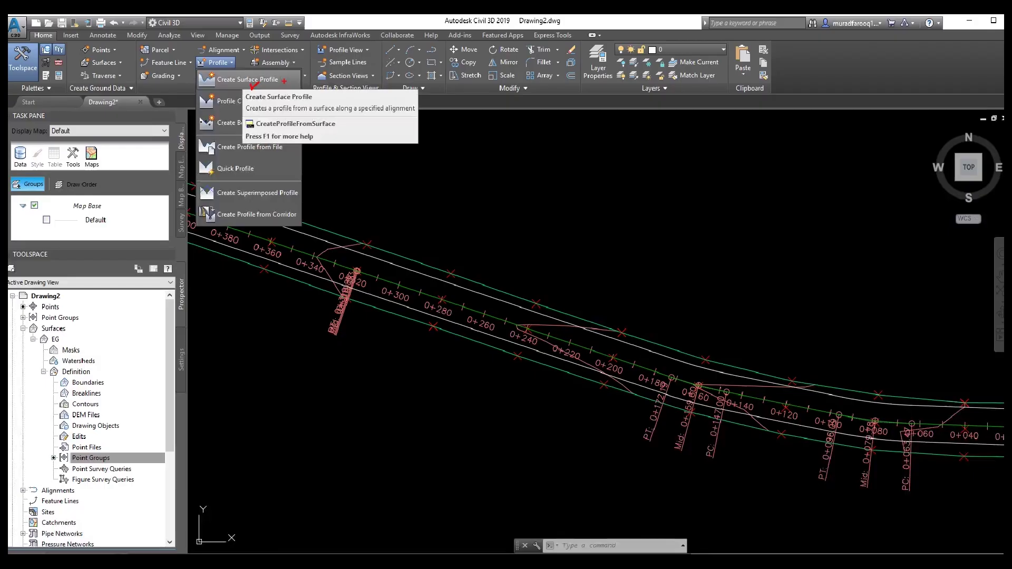
pyautogui.click(323, 85)
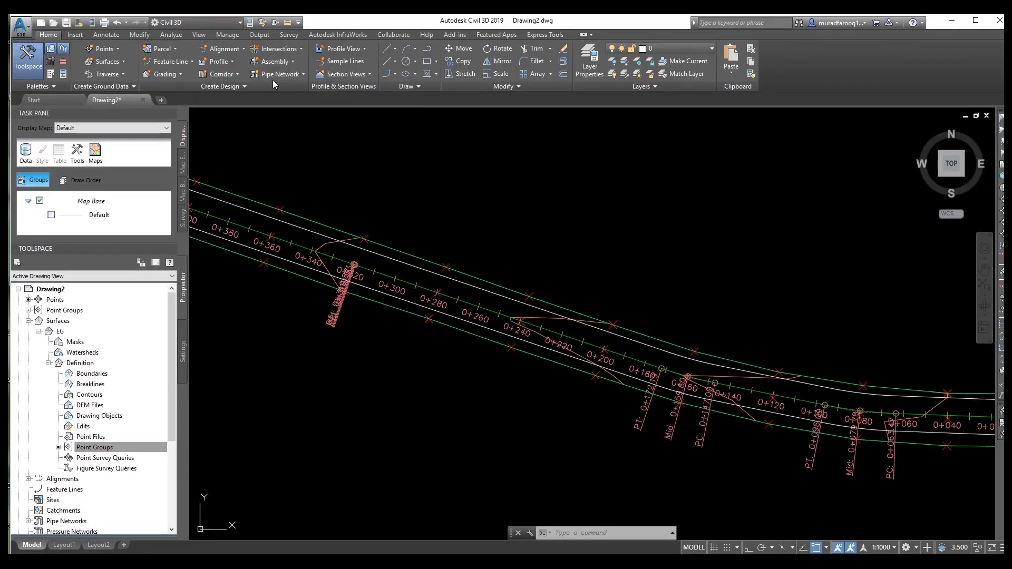
pyautogui.click(234, 63)
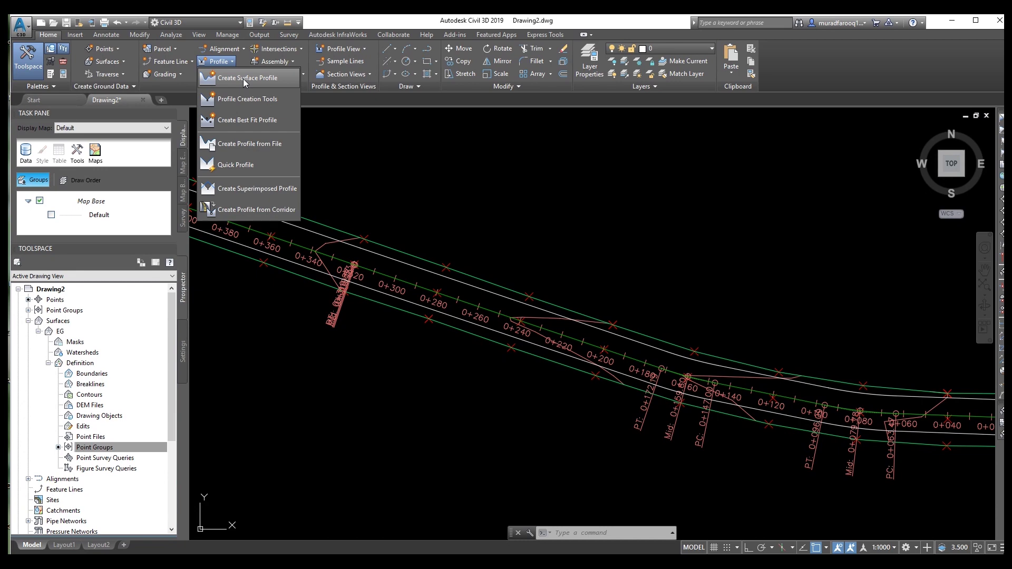
pyautogui.click(243, 78)
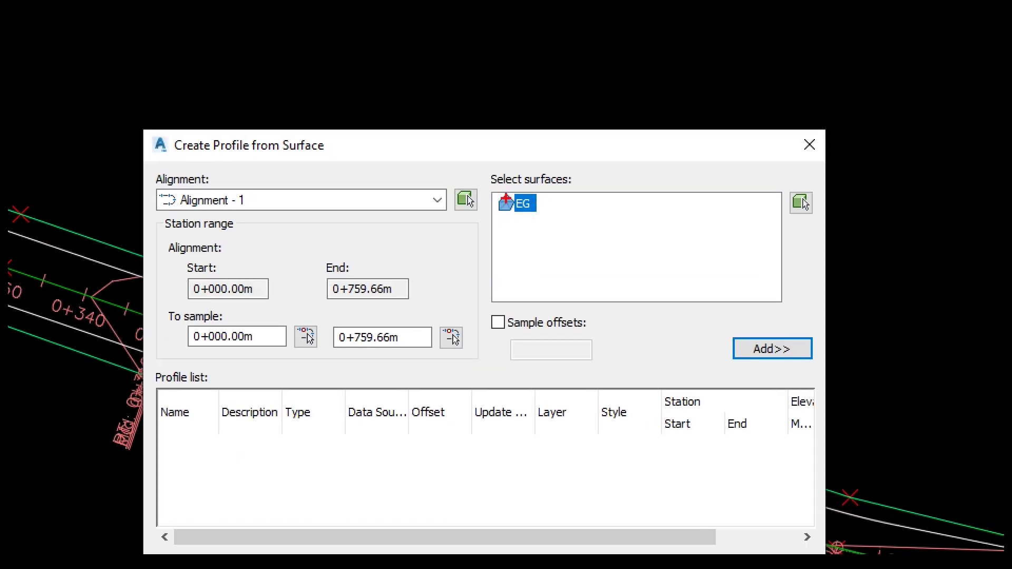
pyautogui.moveTo(546, 206); pyautogui.dragTo(560, 194)
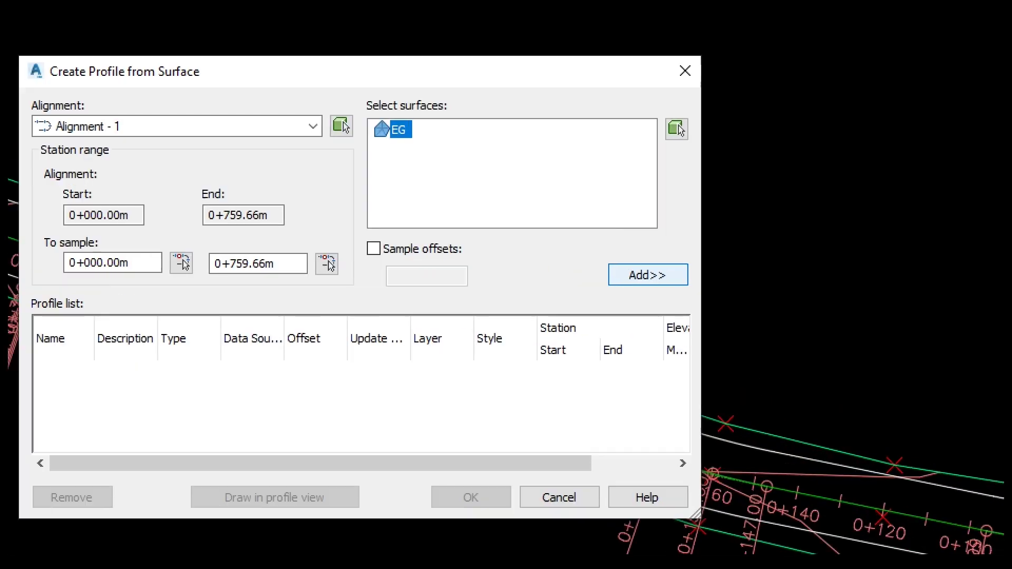
pyautogui.click(656, 276)
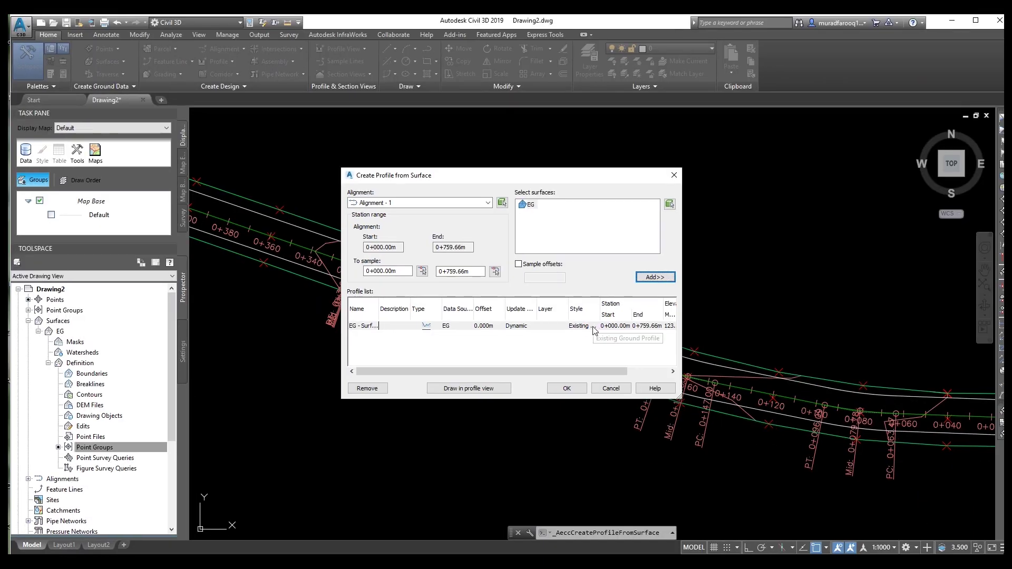
# Step: Make a copy of the Existing Ground Profile style for the EG surface profile
pyautogui.click(589, 330)
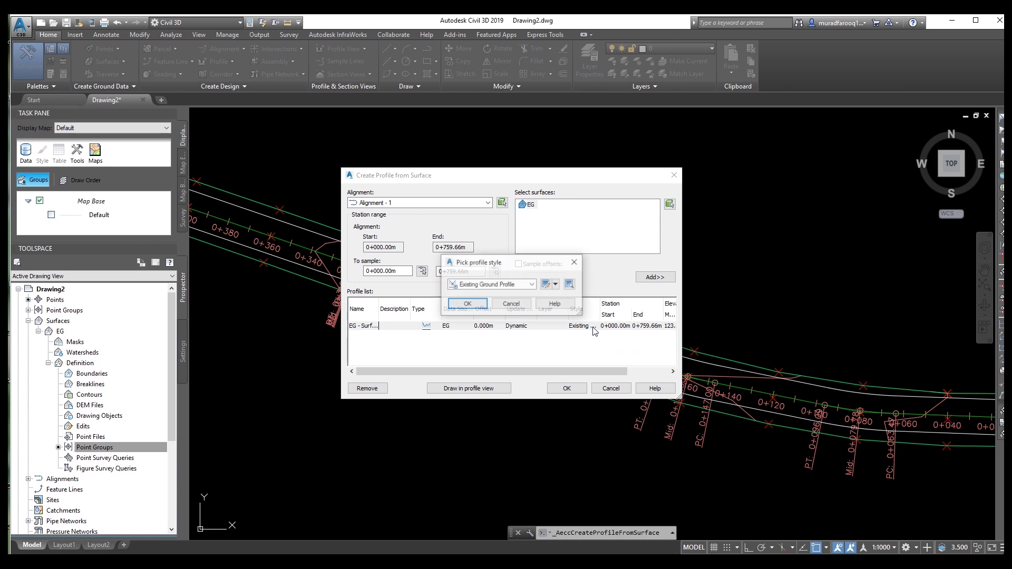
pyautogui.click(557, 284)
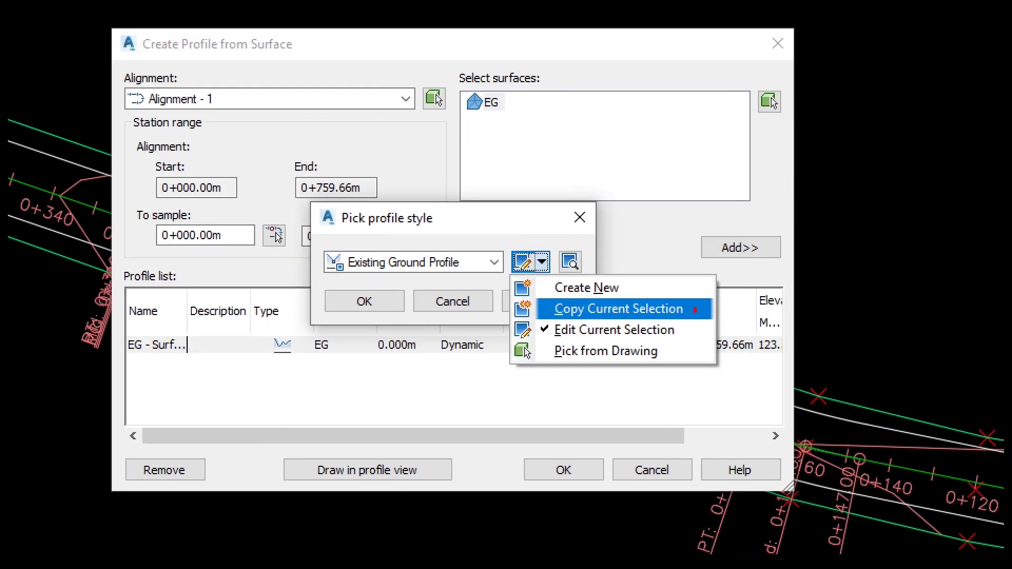
pyautogui.moveTo(695, 309); pyautogui.dragTo(705, 287)
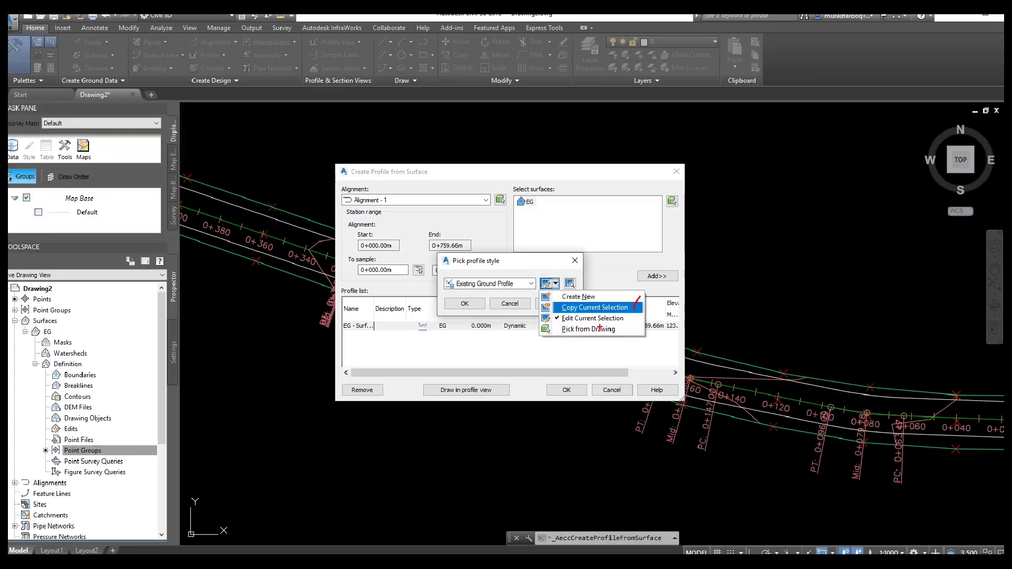
pyautogui.click(556, 283)
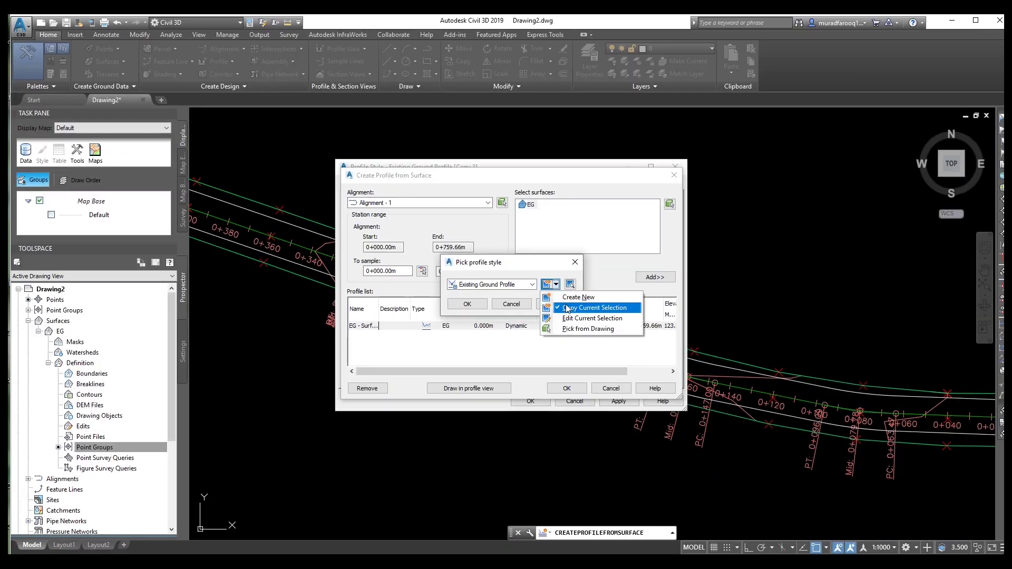
pyautogui.click(567, 308)
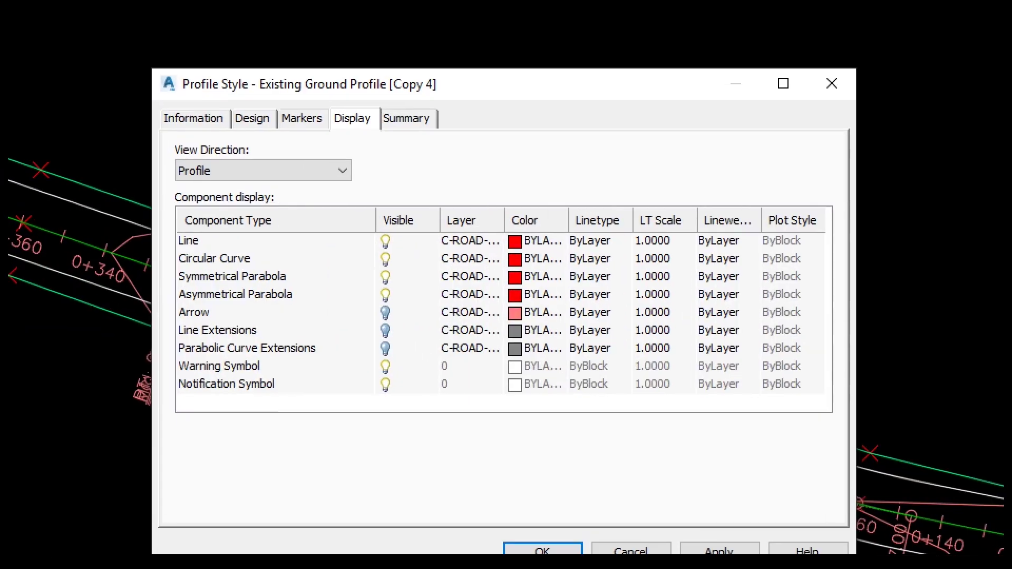
# Step: Give the copied profile style's Line component an LT scale of 12 and a 0.40 mm lineweight, and assign the style to the EG profile
pyautogui.moveTo(548, 242); pyautogui.dragTo(562, 230)
pyautogui.moveTo(671, 241); pyautogui.dragTo(706, 226)
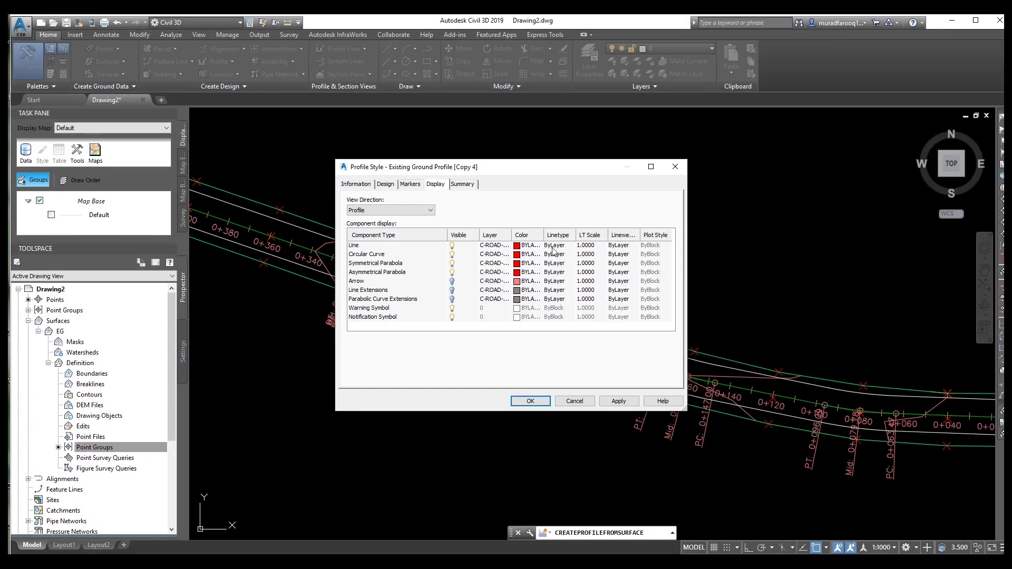
pyautogui.click(586, 247)
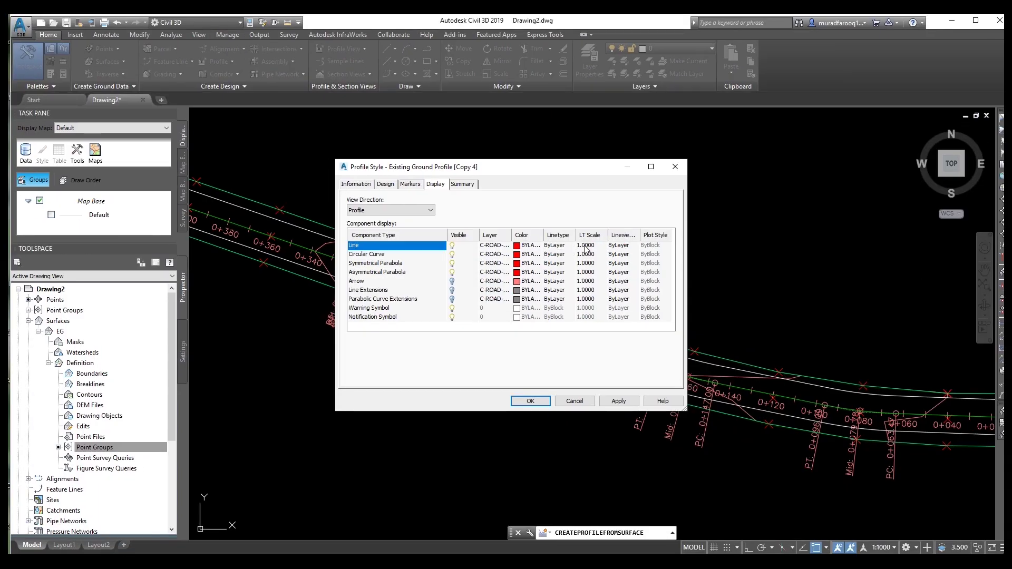
pyautogui.write('12')
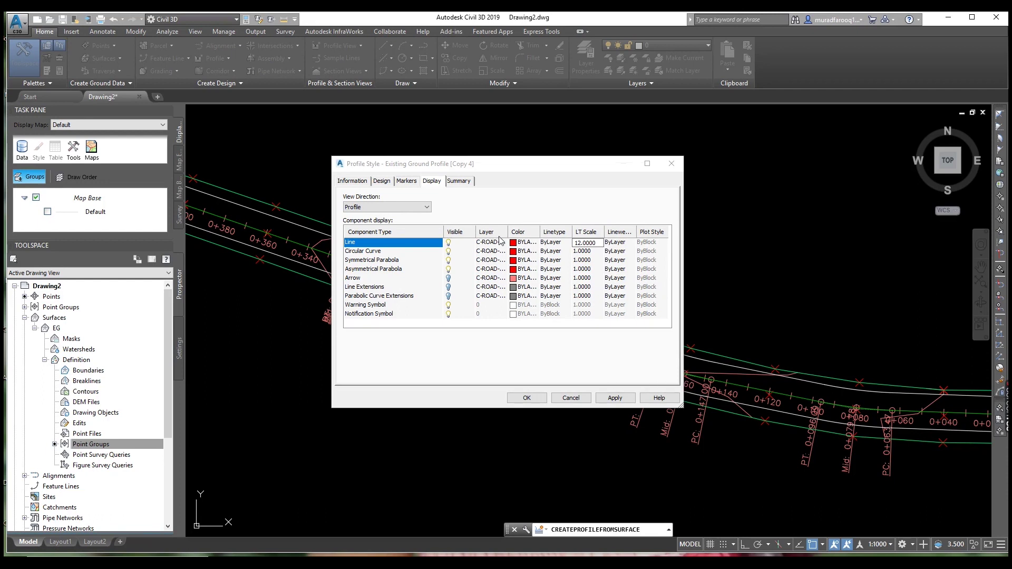
pyautogui.click(620, 246)
pyautogui.scroll(-1, 506, 268)
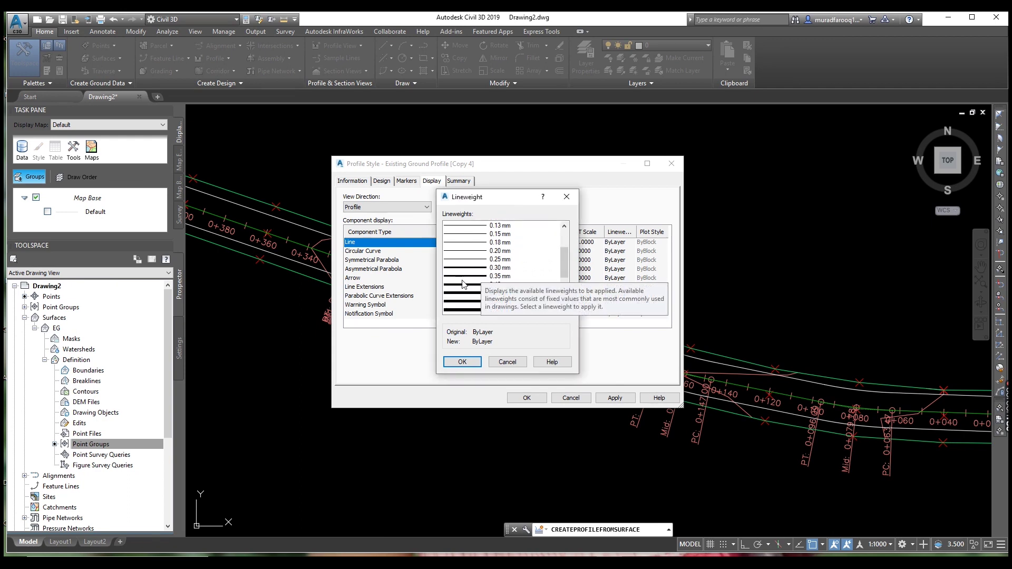
pyautogui.click(471, 276)
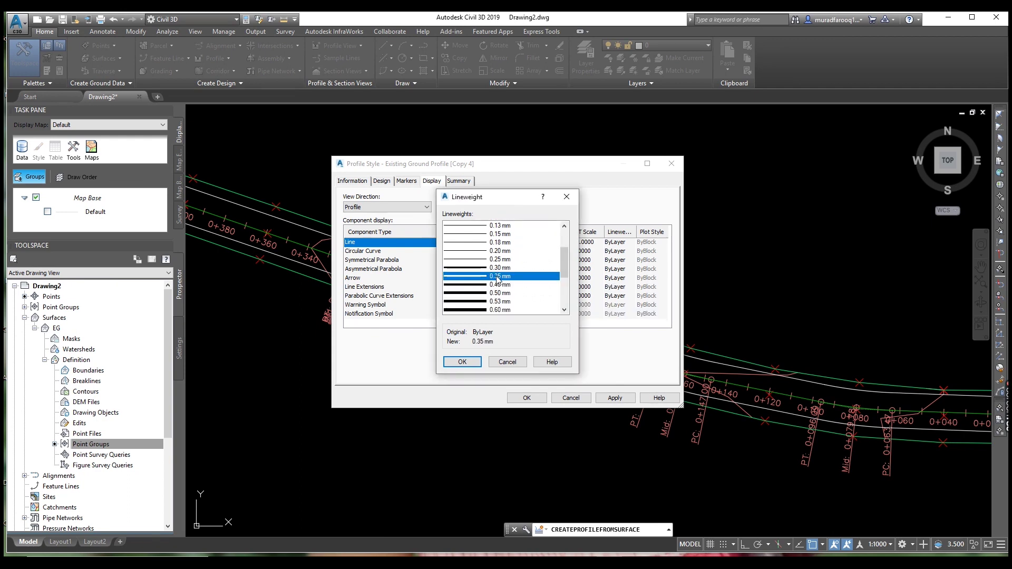
pyautogui.click(485, 285)
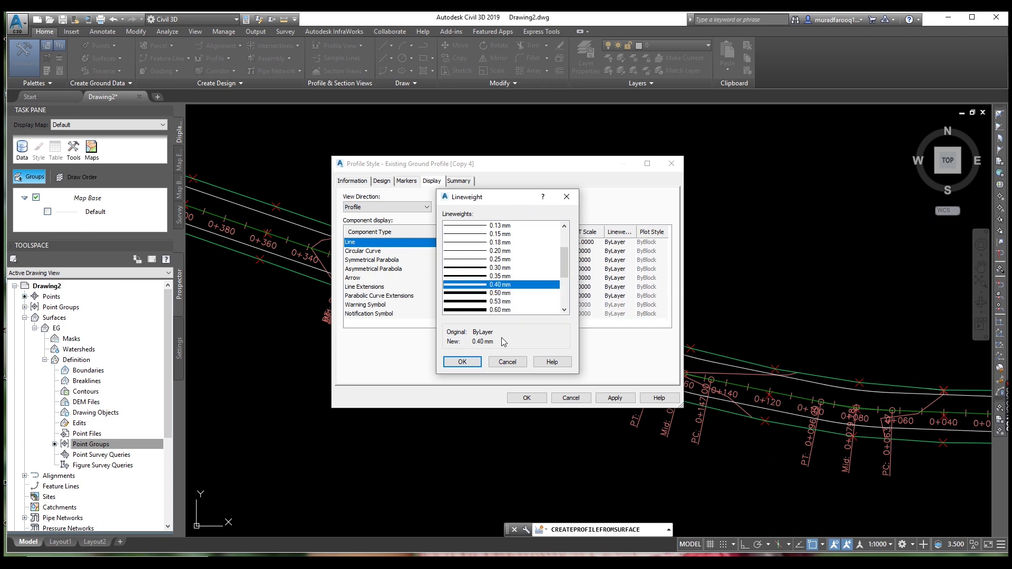
pyautogui.click(462, 362)
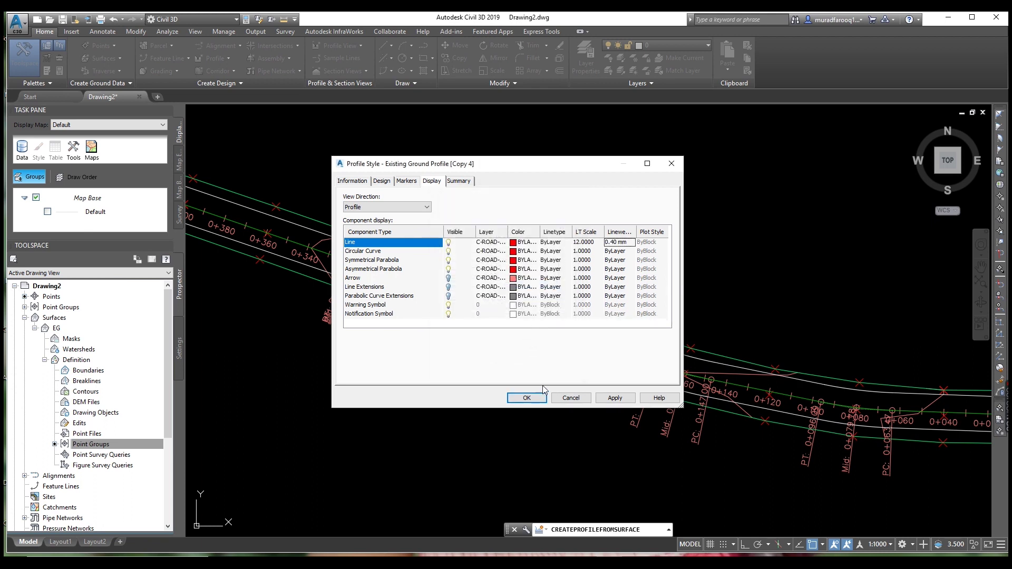
pyautogui.click(527, 399)
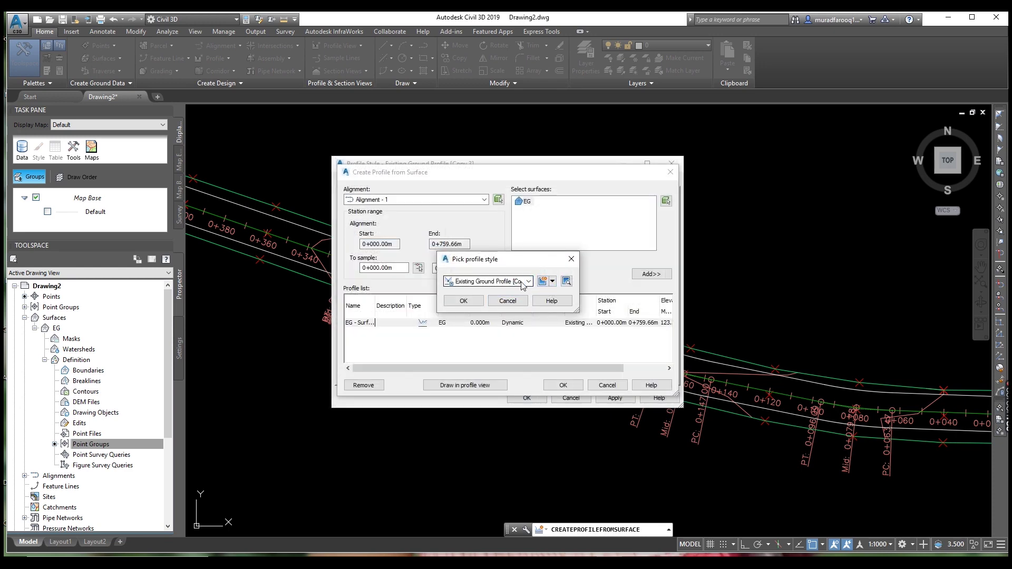
pyautogui.click(464, 300)
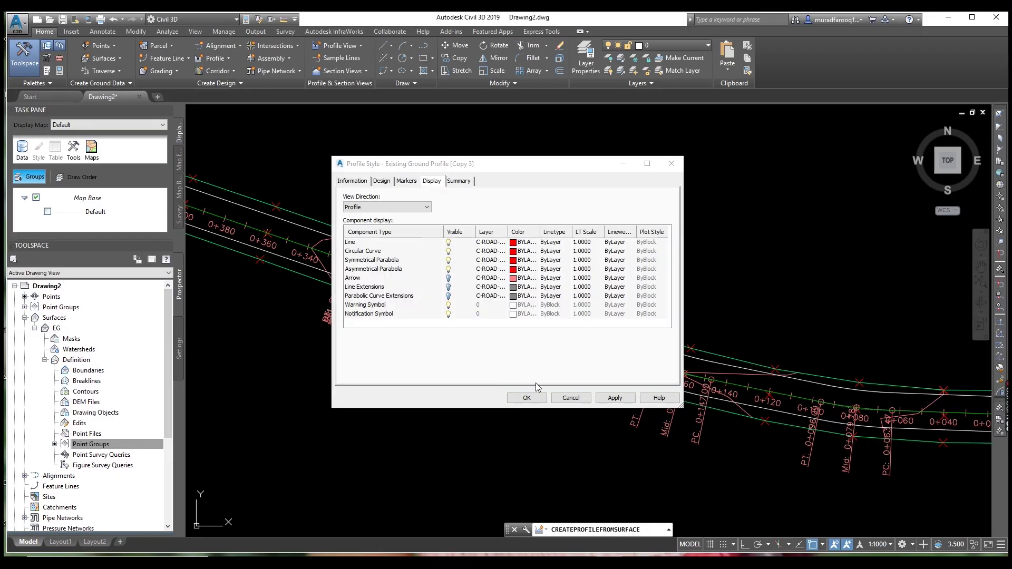
# Step: Create a profile view for Alignment - 1 with the default wizard settings and place its origin in the empty area northeast of the alignment
pyautogui.click(526, 398)
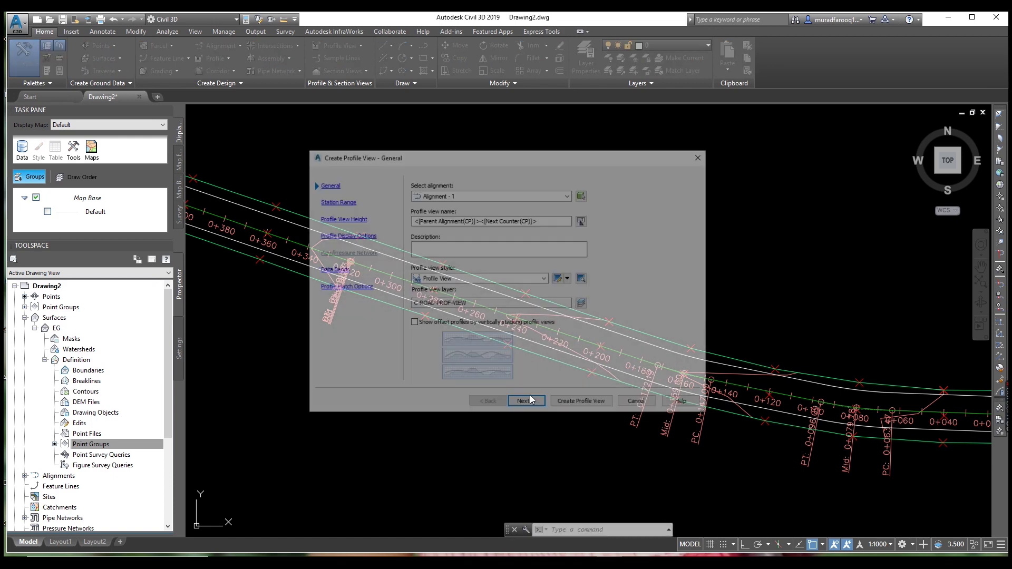
pyautogui.click(527, 404)
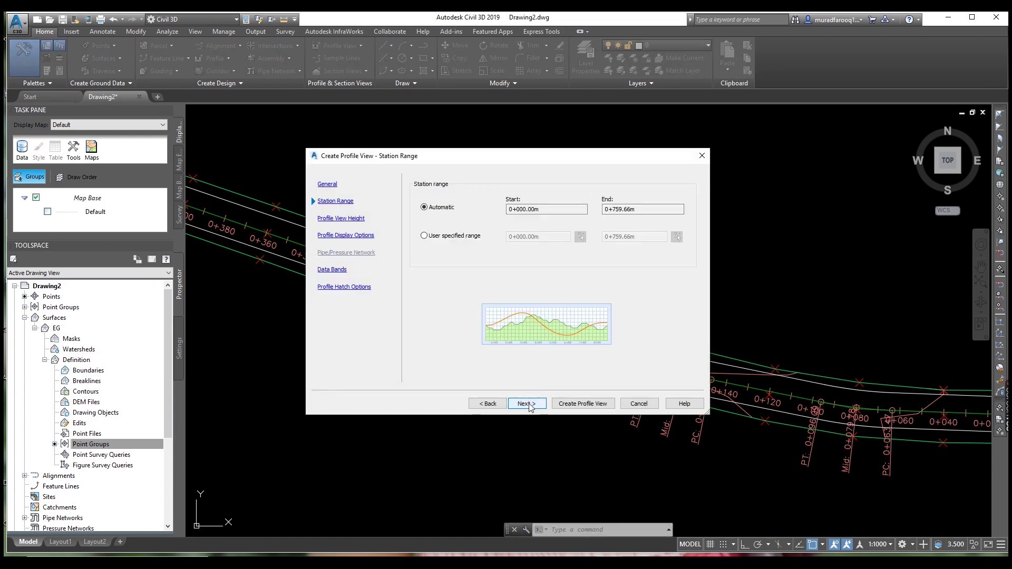
pyautogui.click(527, 404)
pyautogui.click(527, 403)
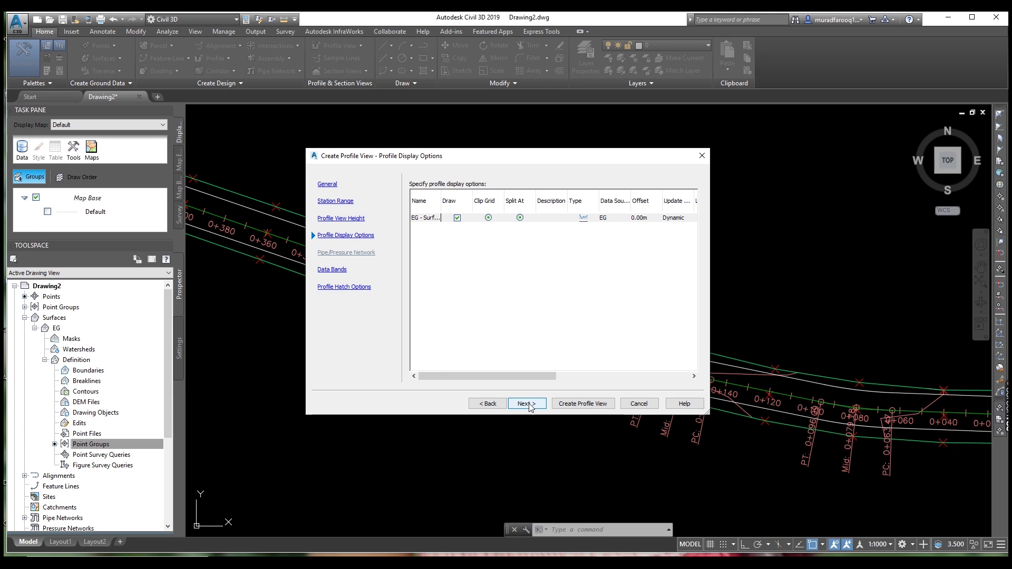
pyautogui.click(527, 404)
pyautogui.click(527, 403)
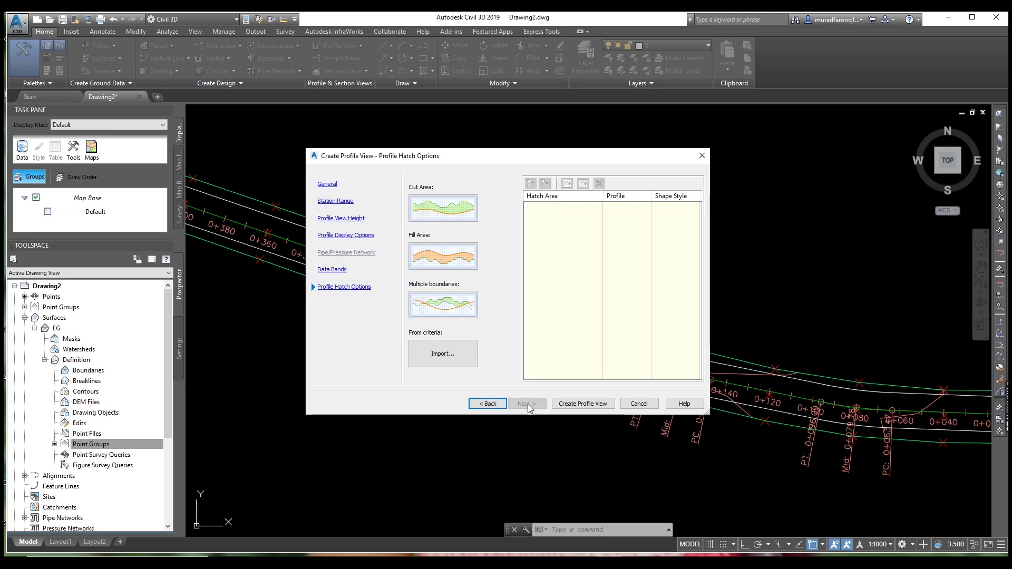
pyautogui.click(582, 403)
pyautogui.scroll(-5, 531, 362)
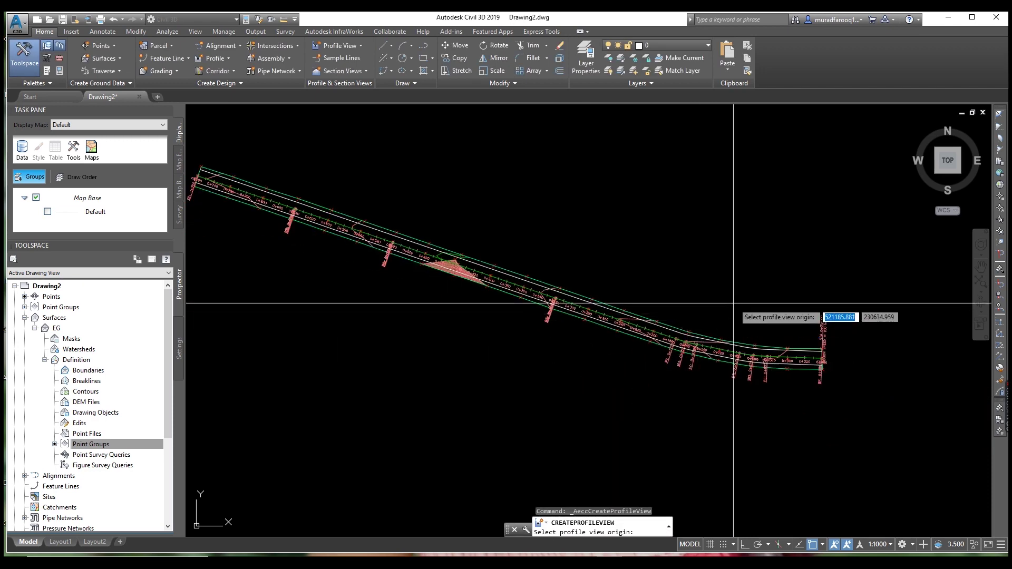
pyautogui.scroll(-3, 531, 362)
pyautogui.moveTo(662, 339)
pyautogui.mouseDown(button='middle')
pyautogui.moveTo(515, 368)
pyautogui.moveTo(564, 346)
pyautogui.mouseUp(button='middle')
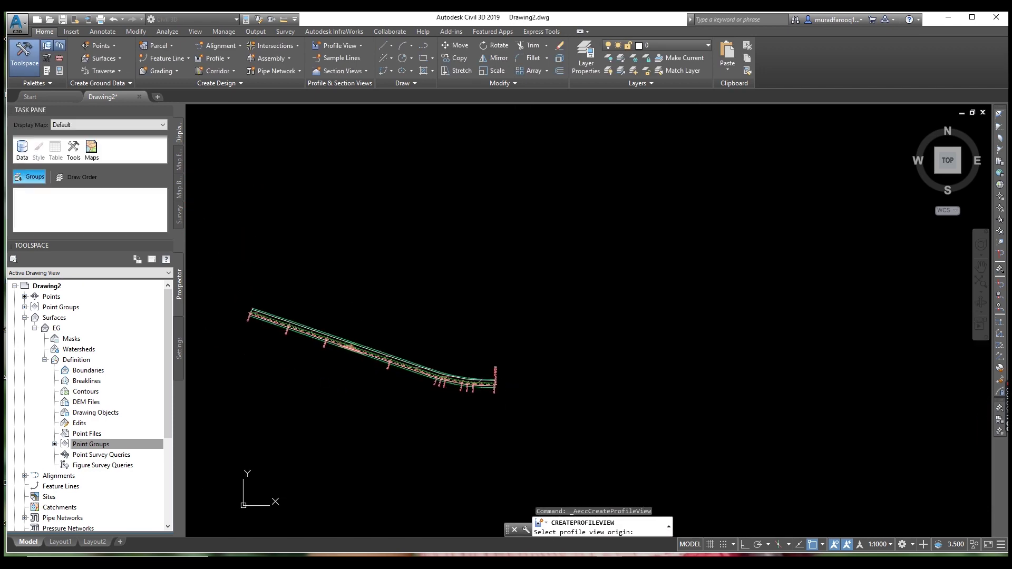
pyautogui.click(577, 296)
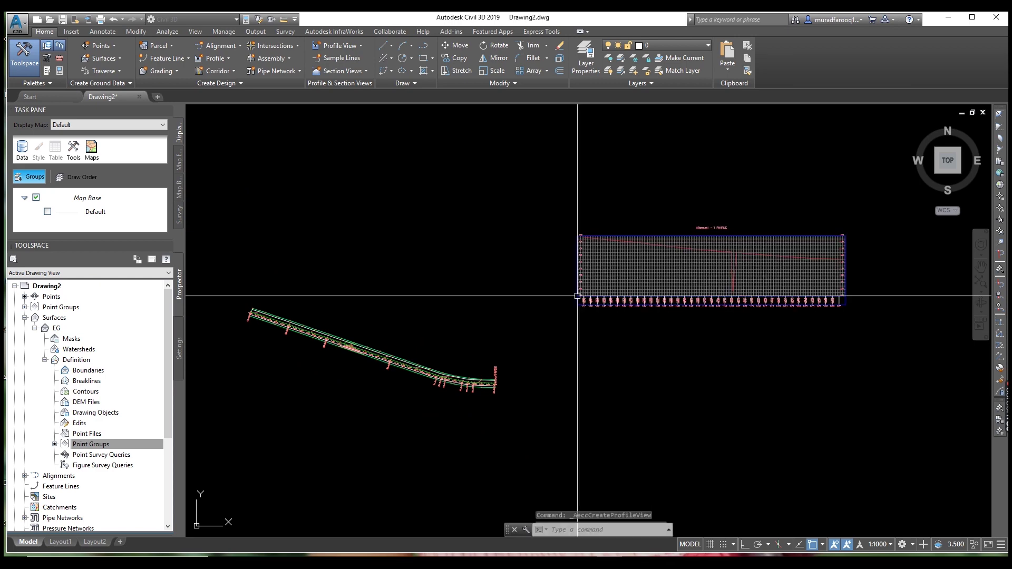
pyautogui.scroll(2, 662, 335)
pyautogui.moveTo(658, 333); pyautogui.dragTo(644, 355, button='middle')
pyautogui.scroll(-2, 580, 366)
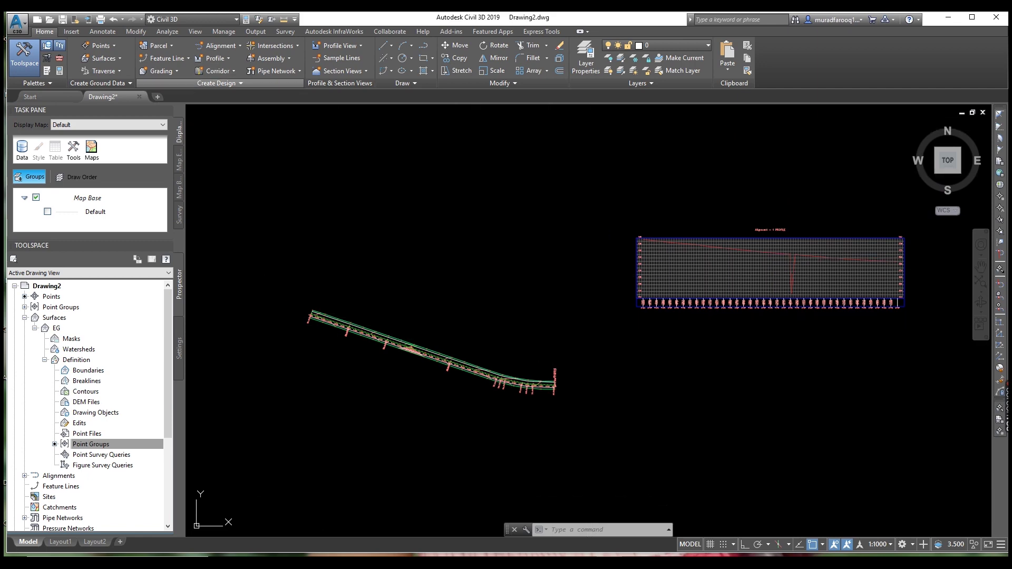
pyautogui.scroll(6, 464, 327)
pyautogui.scroll(-3, 457, 332)
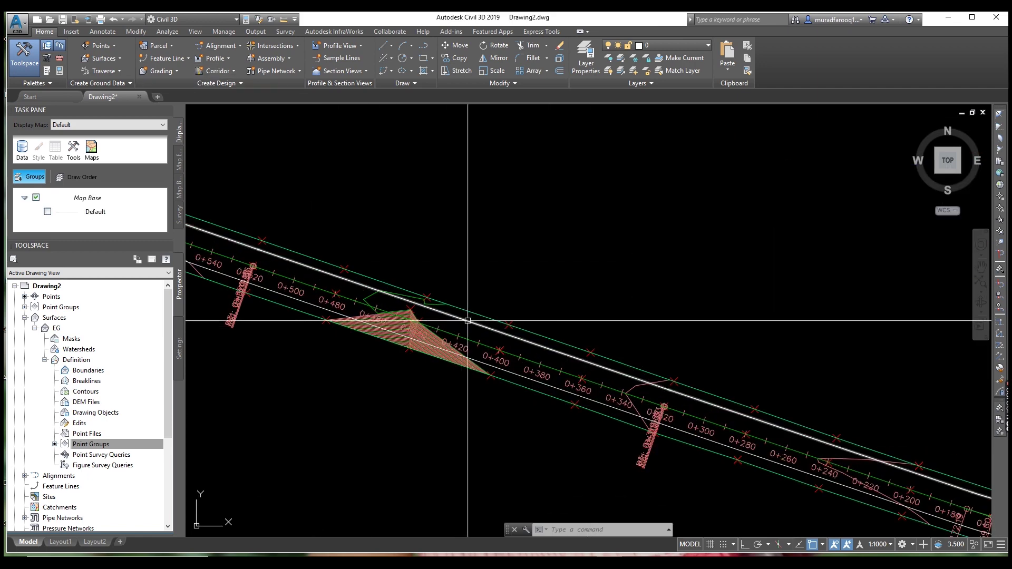
pyautogui.scroll(-4, 564, 225)
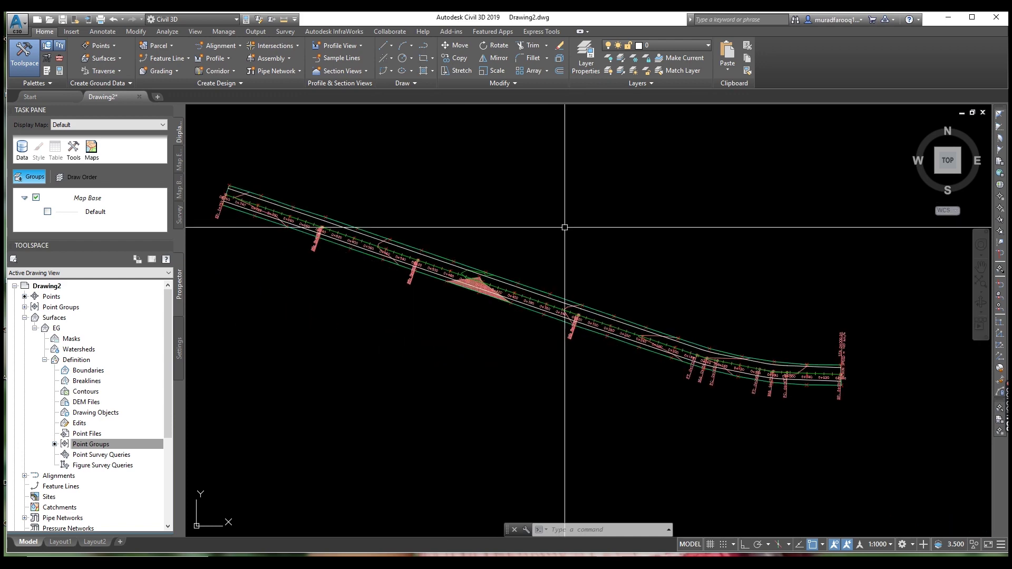
# Step: Start another surface profile for Alignment - 1 and add the EG surface to the profile list again
pyautogui.click(229, 59)
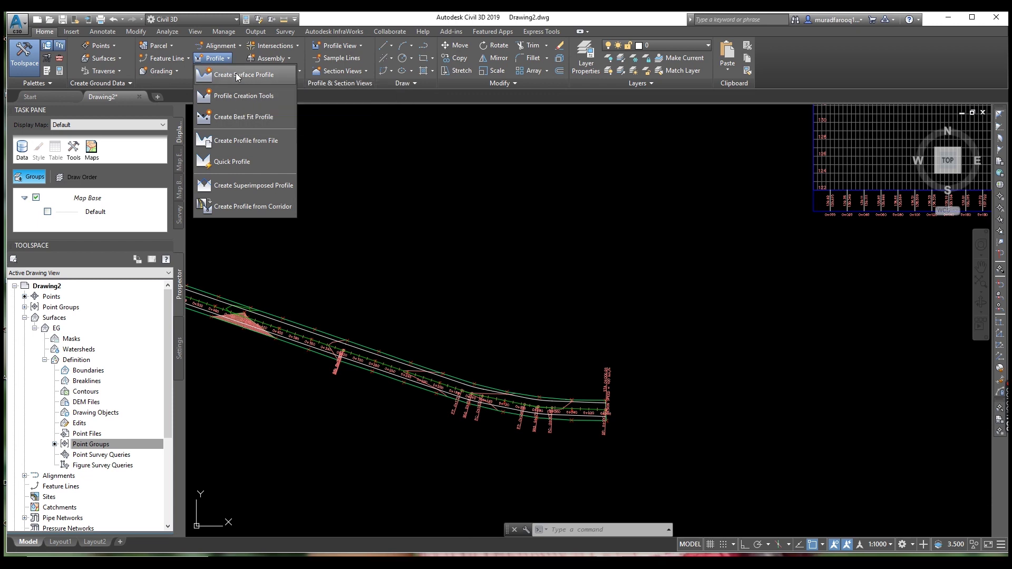
pyautogui.click(237, 76)
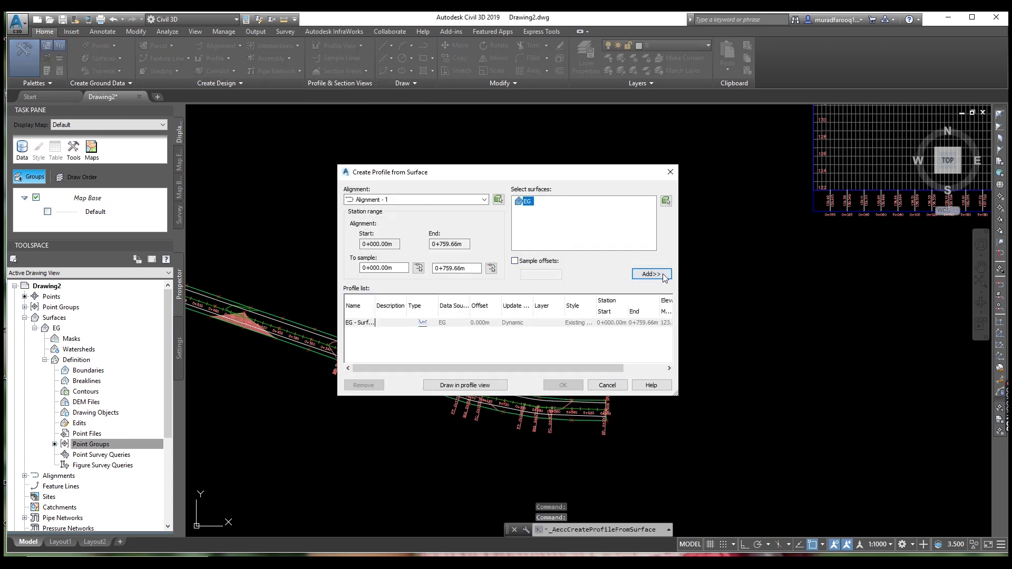
pyautogui.click(652, 274)
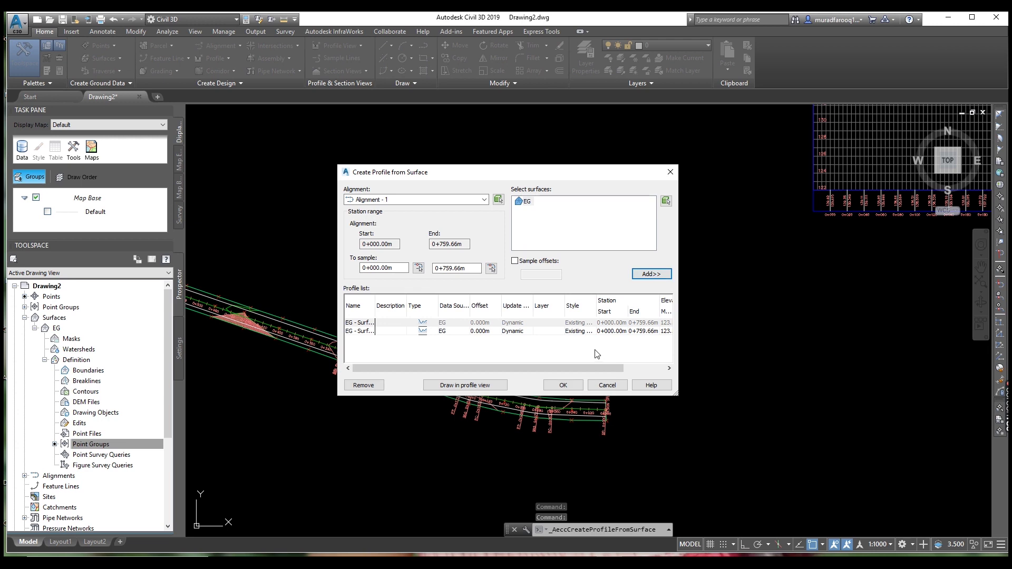
# Step: Copy the Existing Ground Profile style for the newly added EG profile and set the copy's Line component color to cyan
pyautogui.click(591, 332)
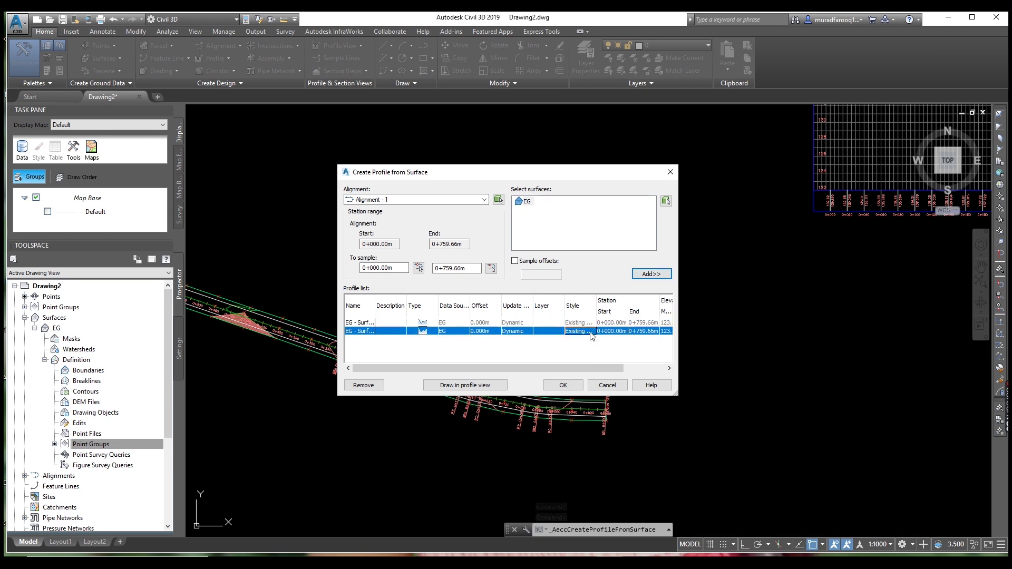
pyautogui.click(589, 331)
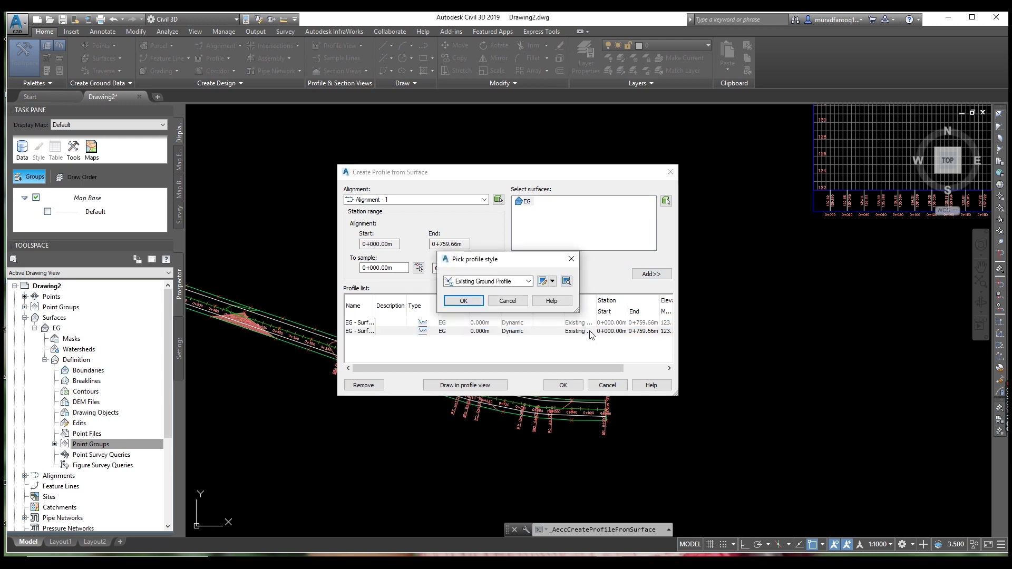
pyautogui.click(552, 282)
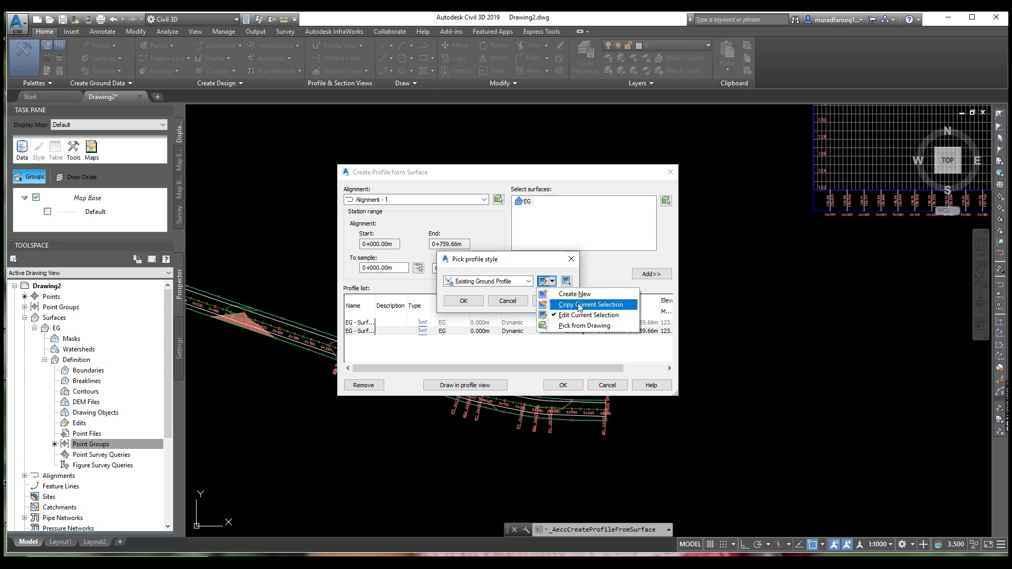
pyautogui.click(604, 306)
pyautogui.click(514, 242)
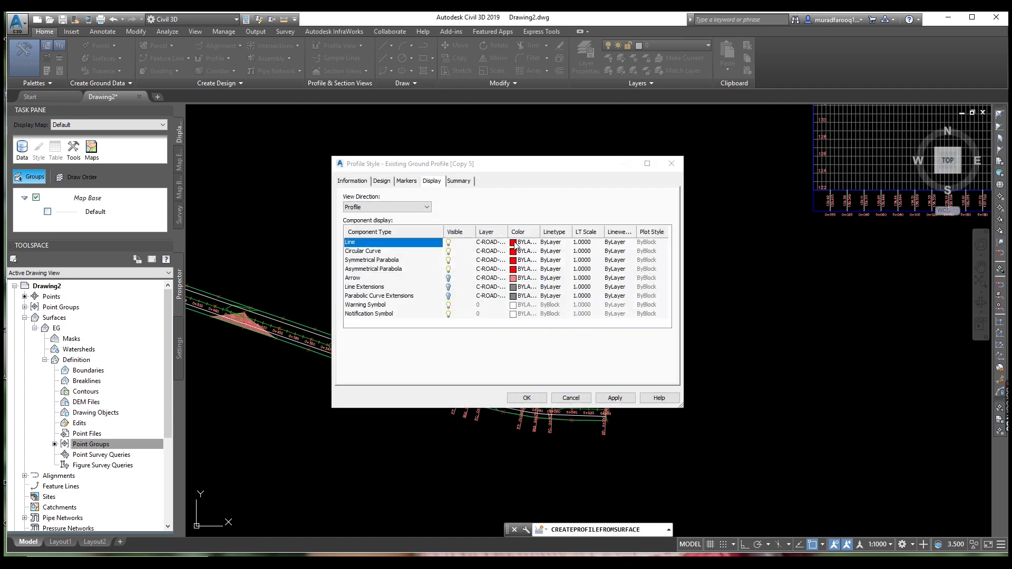
pyautogui.click(453, 312)
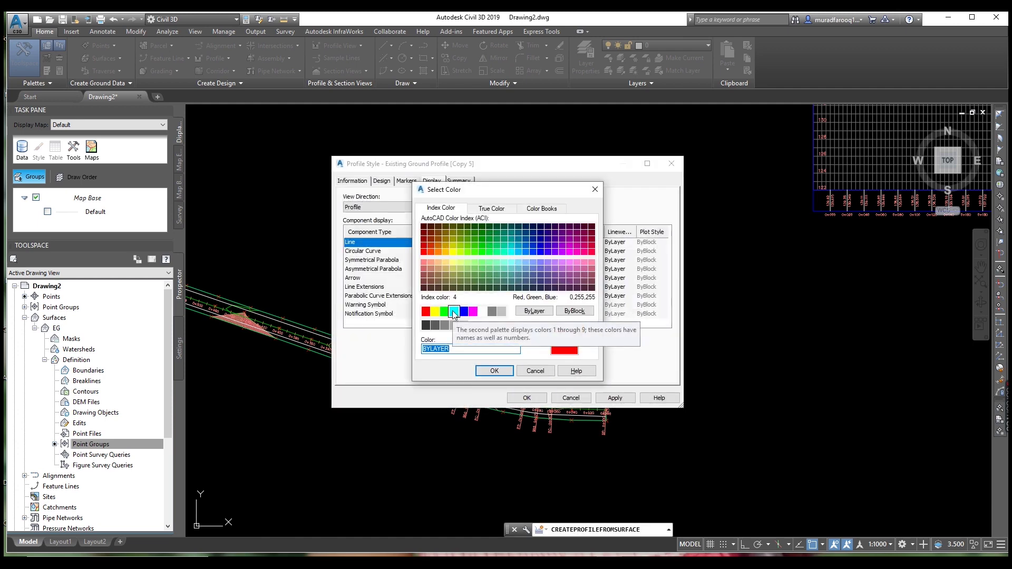
pyautogui.click(493, 371)
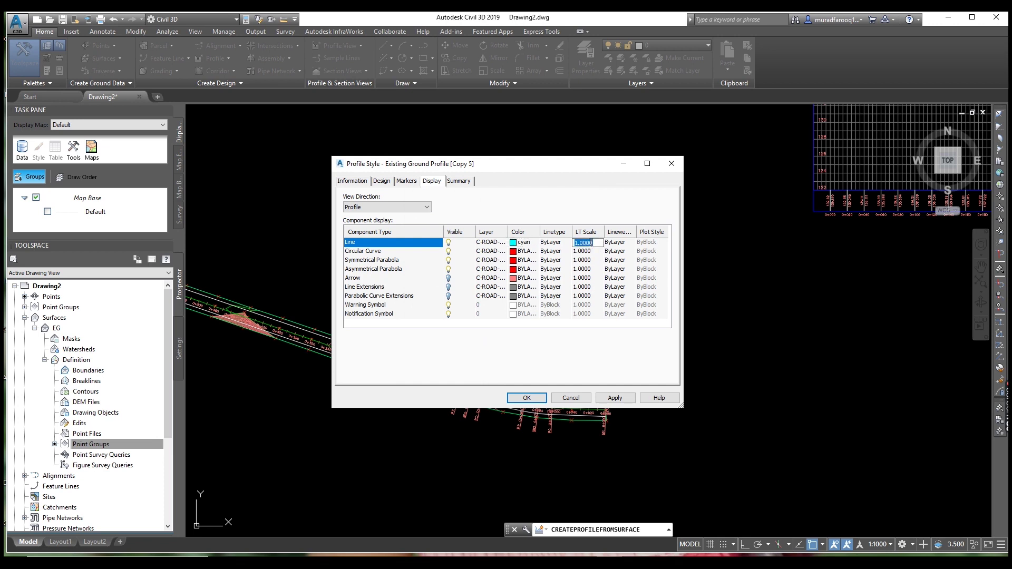
# Step: Set the cyan Line component's LT scale to 12 and lineweight to 0.35 mm, and assign the style to the new EG profile
pyautogui.click(625, 246)
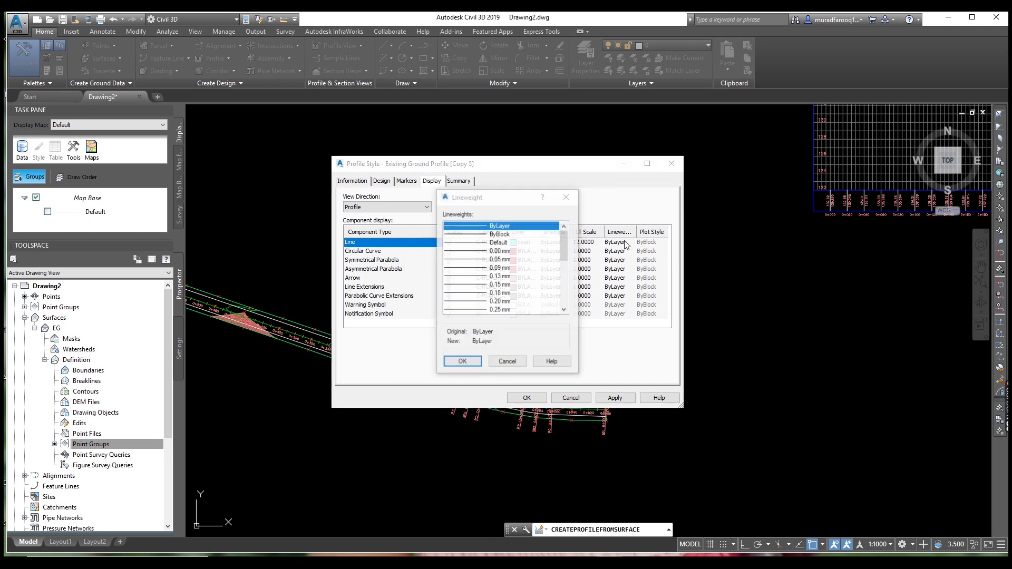
pyautogui.scroll(-2, 516, 294)
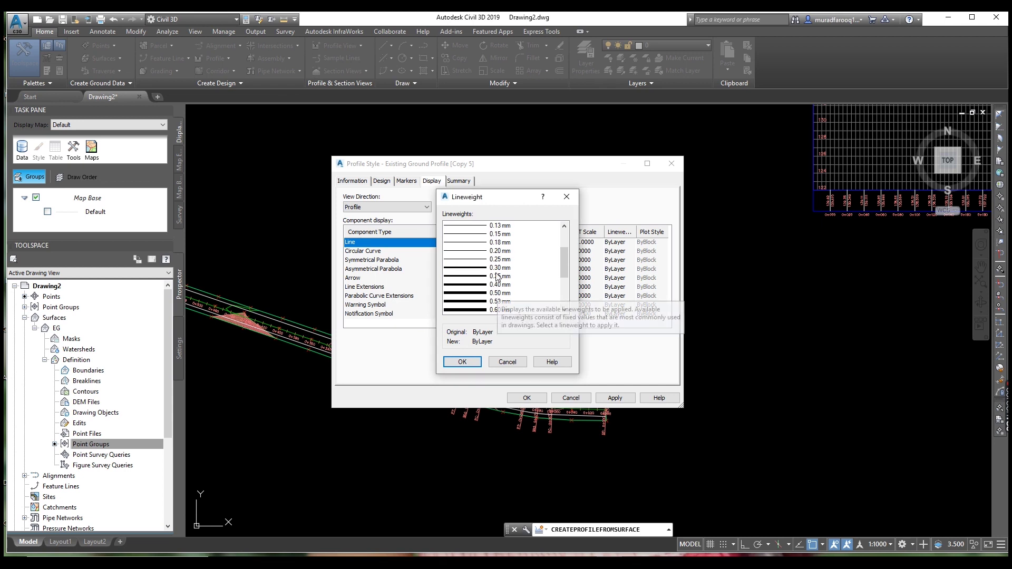
pyautogui.click(498, 277)
pyautogui.click(461, 362)
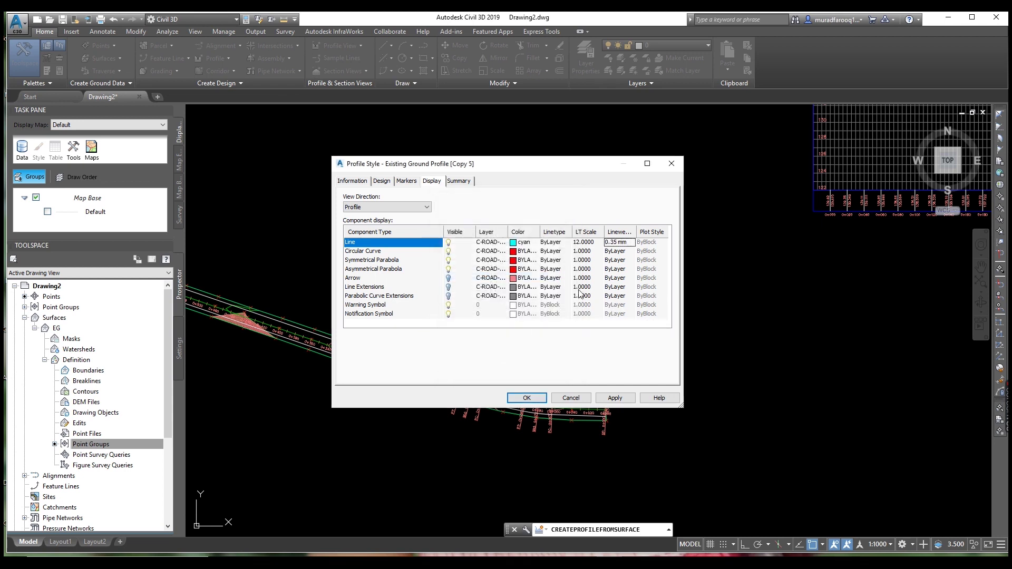
pyautogui.click(616, 398)
pyautogui.click(530, 399)
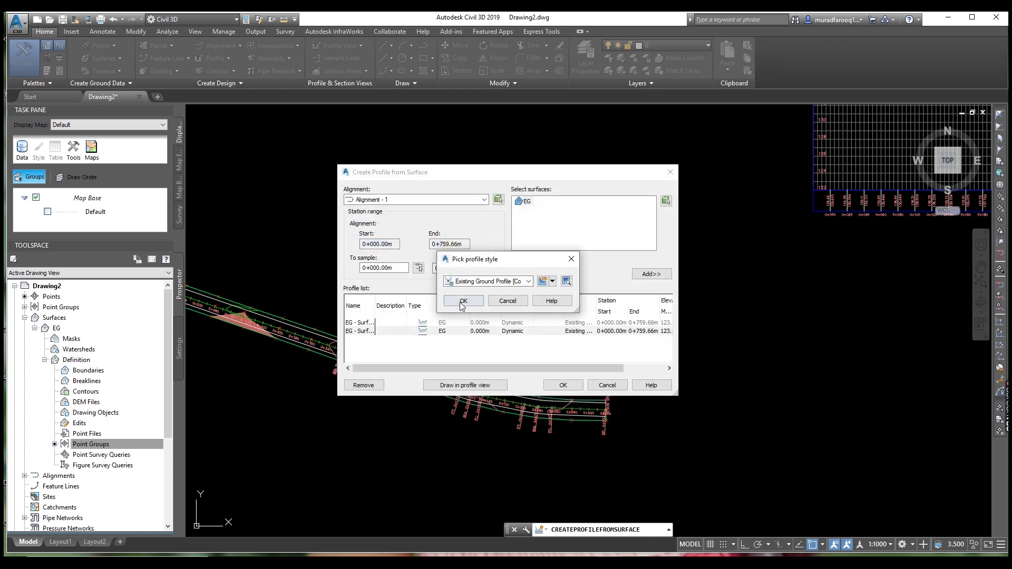
pyautogui.click(462, 301)
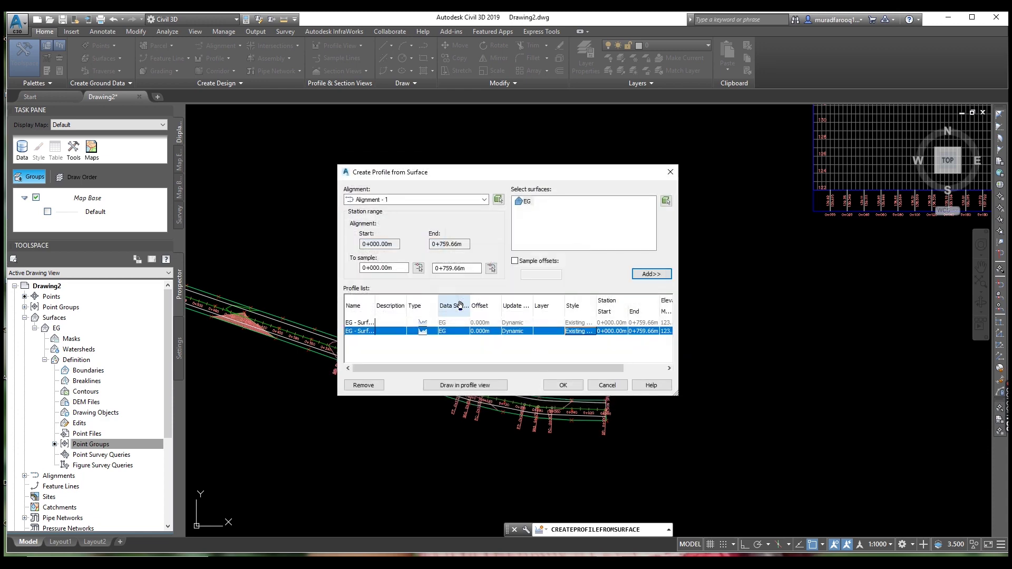
# Step: Draw a second profile view for Alignment - 1 with the default wizard settings, placing its origin in the empty area below the first view
pyautogui.click(475, 386)
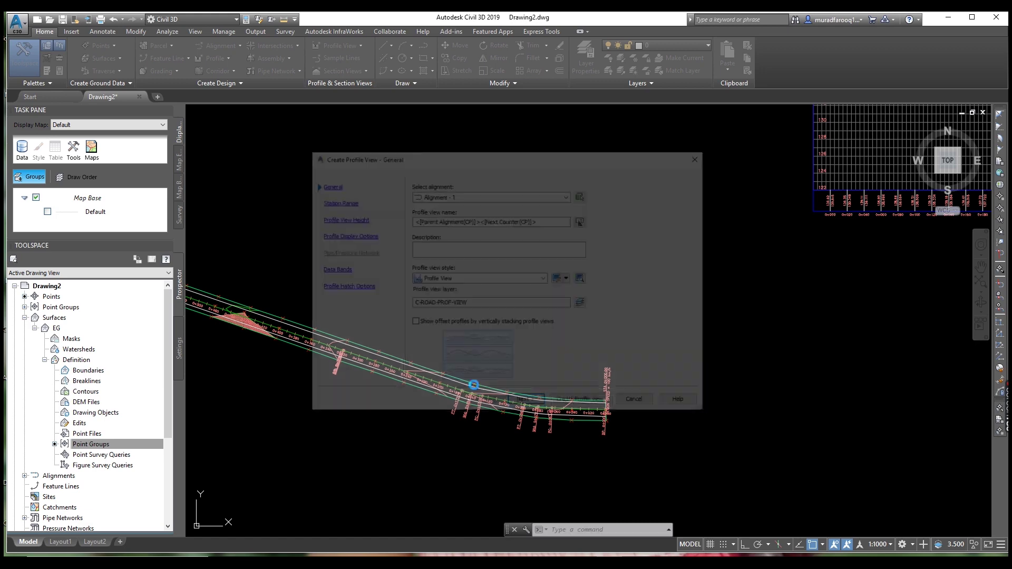
pyautogui.click(532, 408)
pyautogui.click(533, 408)
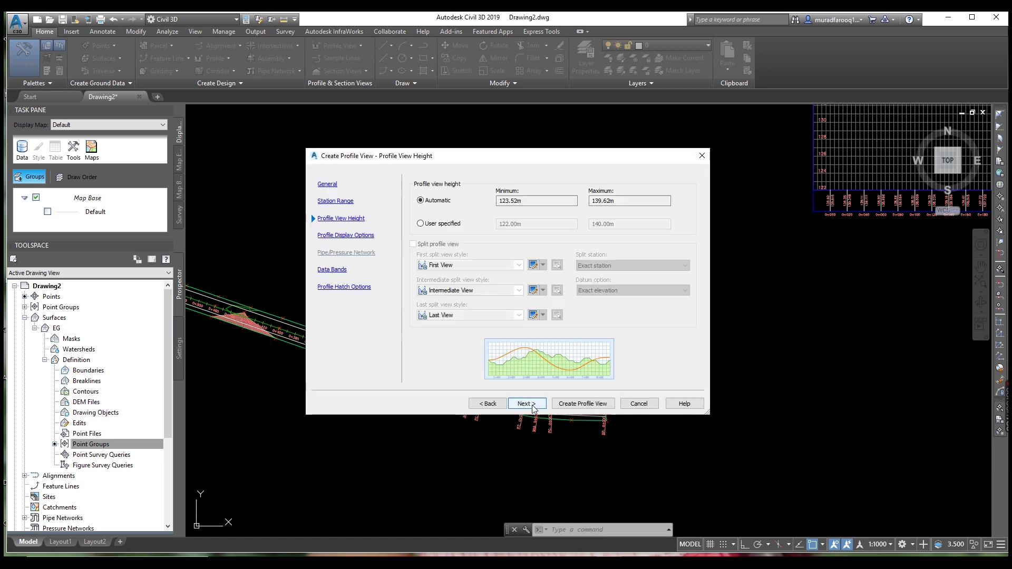
pyautogui.click(532, 408)
pyautogui.click(532, 408)
pyautogui.click(532, 408)
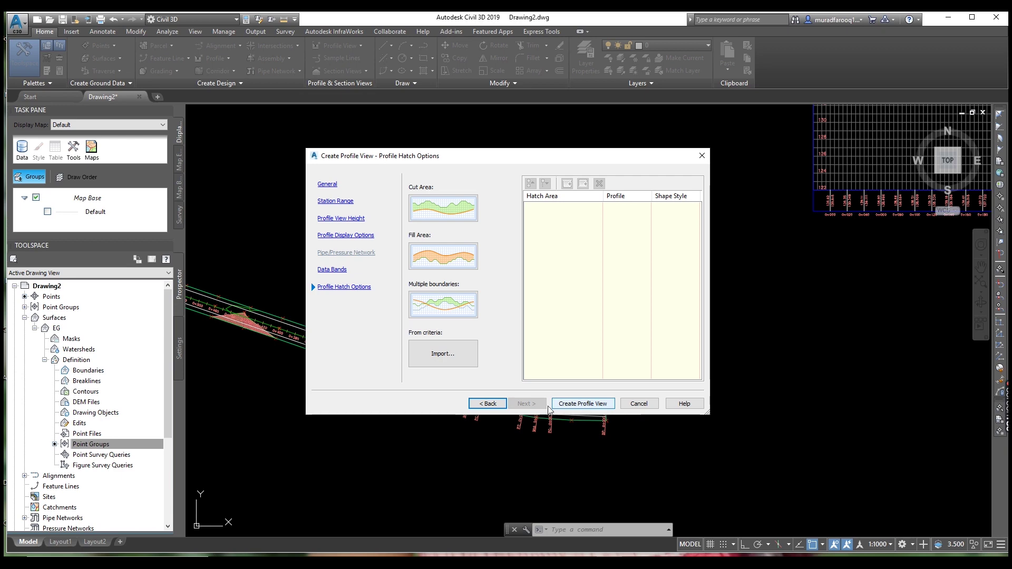
pyautogui.click(591, 404)
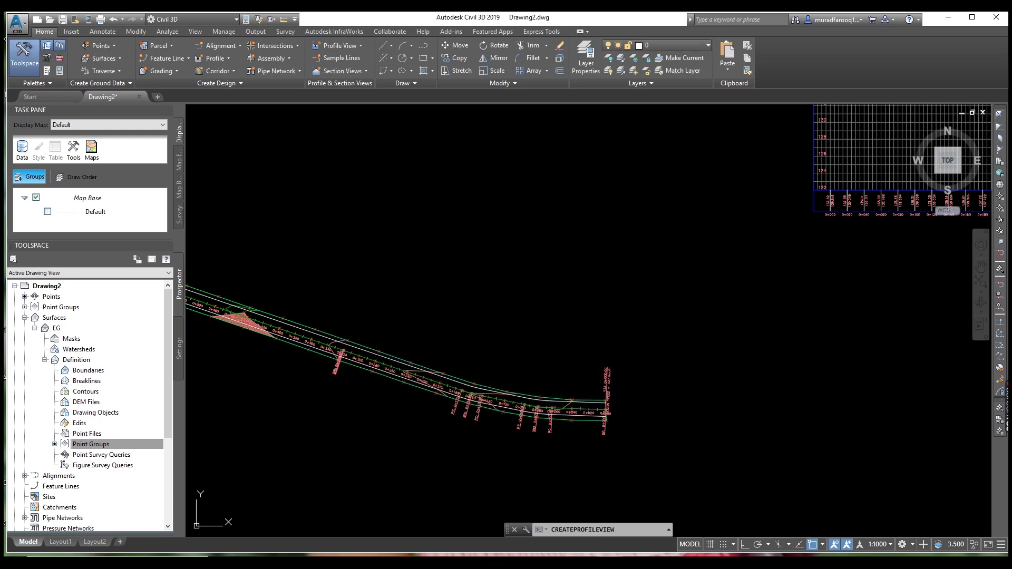
pyautogui.moveTo(746, 346); pyautogui.dragTo(534, 320, button='middle')
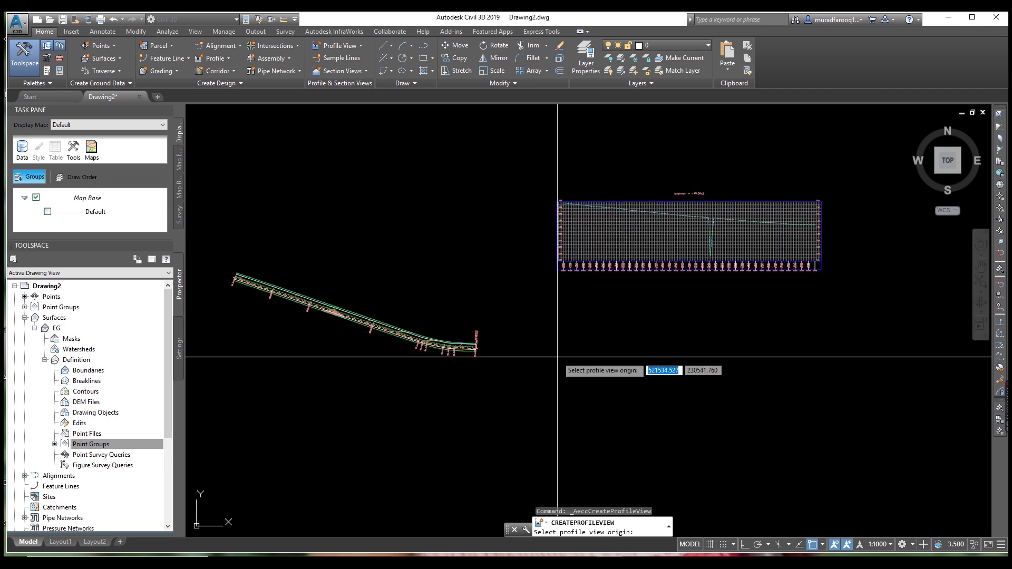
pyautogui.moveTo(564, 397); pyautogui.dragTo(526, 357, button='middle')
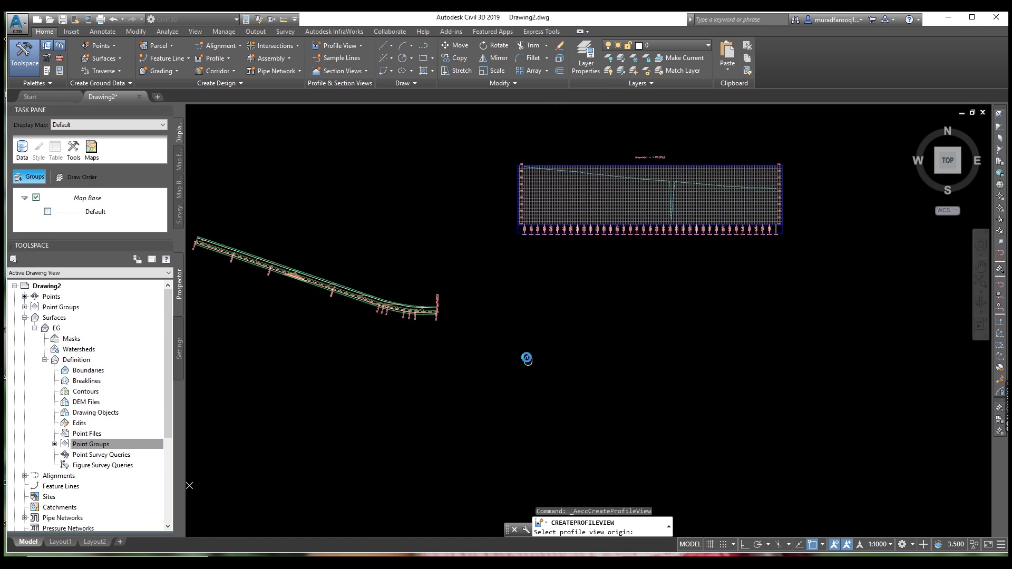
pyautogui.click(515, 396)
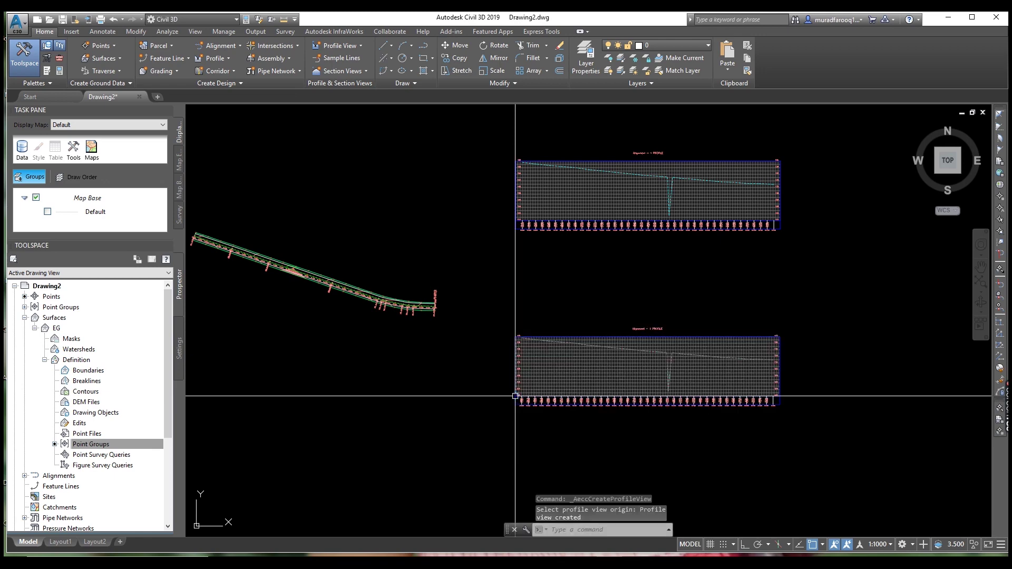
# Step: Delete the lower Alignment - 1 profile view
pyautogui.scroll(-3, 564, 418)
pyautogui.scroll(3, 624, 317)
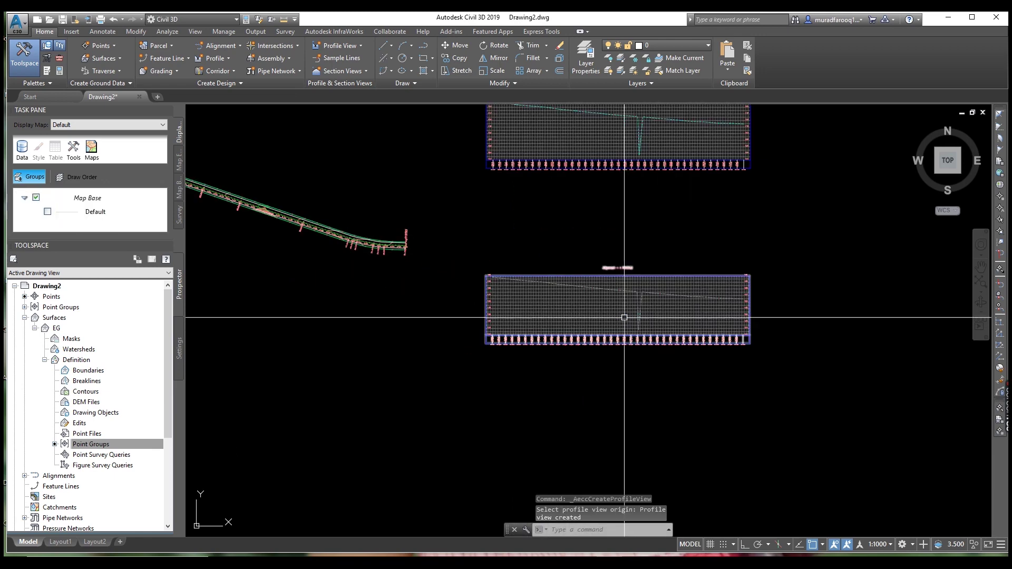
pyautogui.moveTo(460, 296); pyautogui.dragTo(515, 345, button='middle')
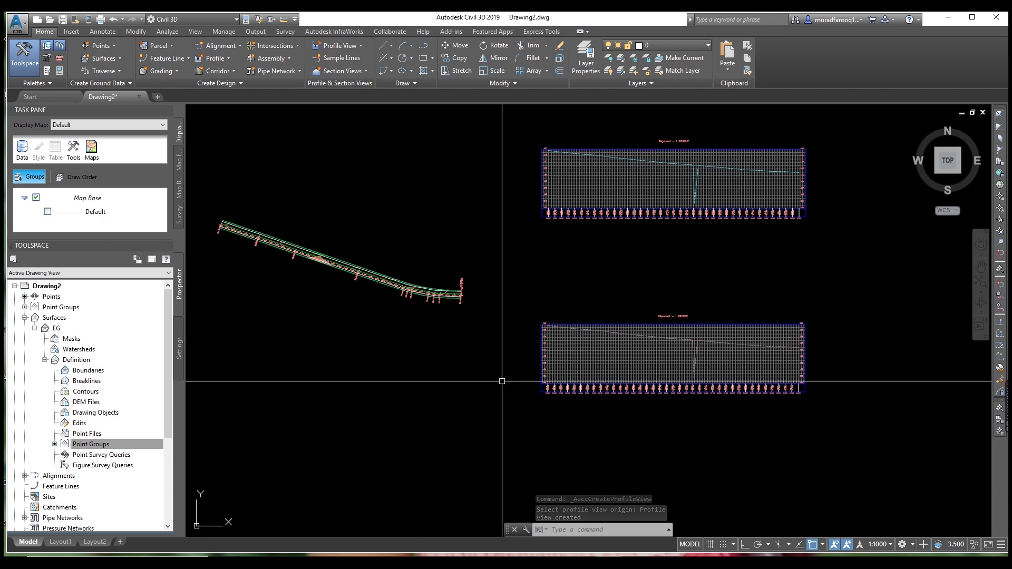
pyautogui.scroll(8, 657, 334)
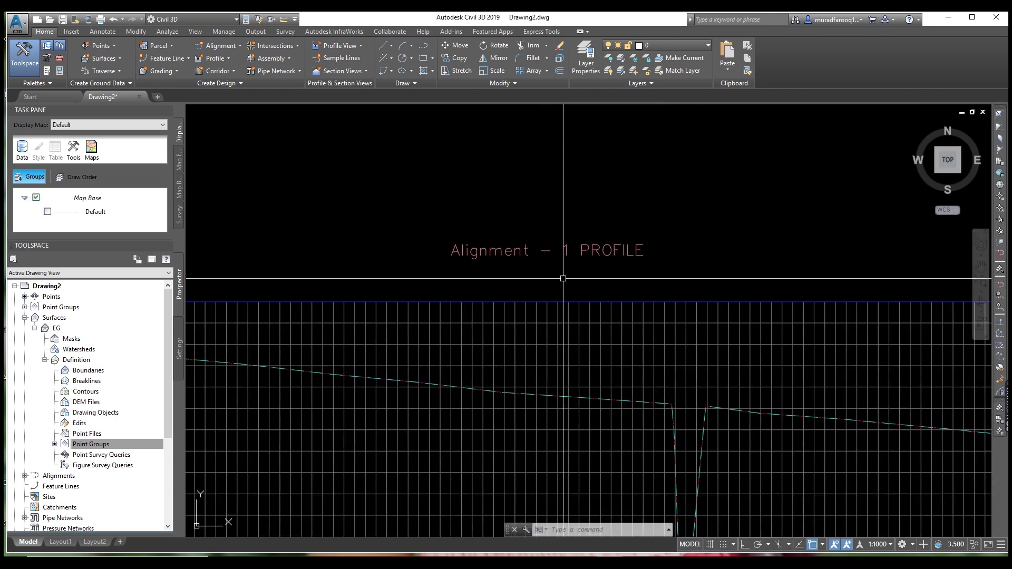
pyautogui.scroll(-4, 567, 278)
pyautogui.scroll(-2, 537, 285)
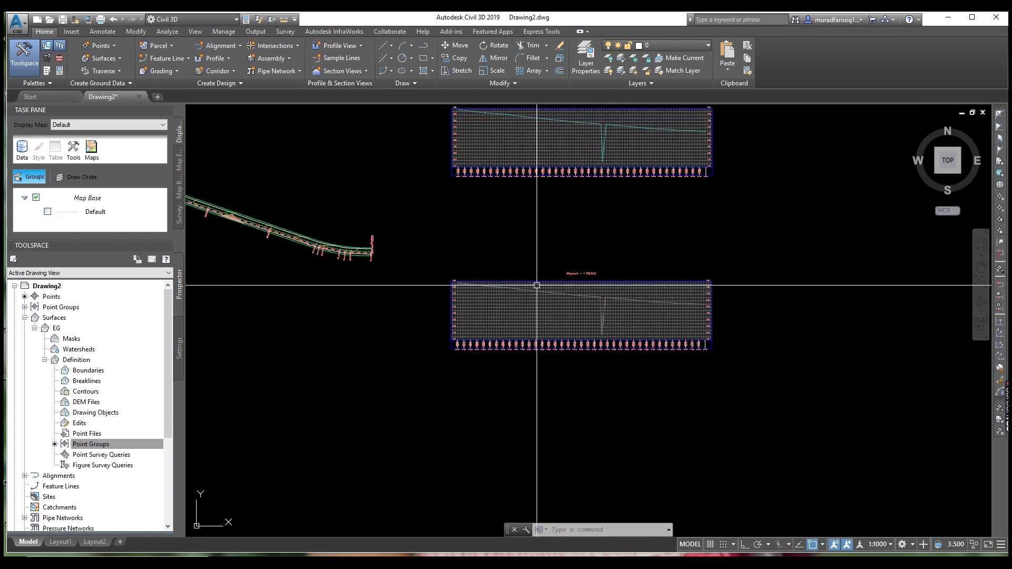
pyautogui.click(445, 273)
pyautogui.click(724, 355)
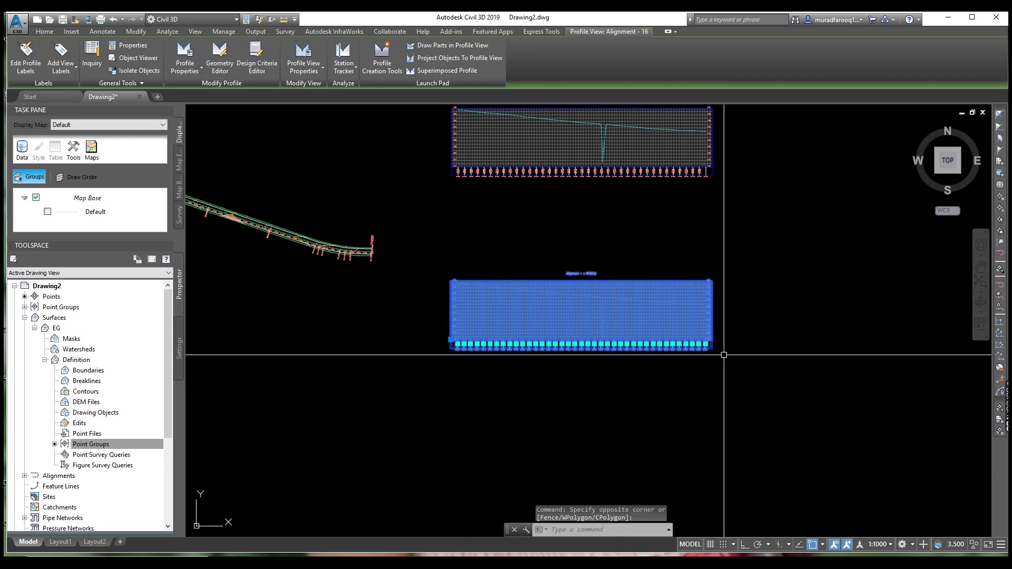
pyautogui.press('Delete')
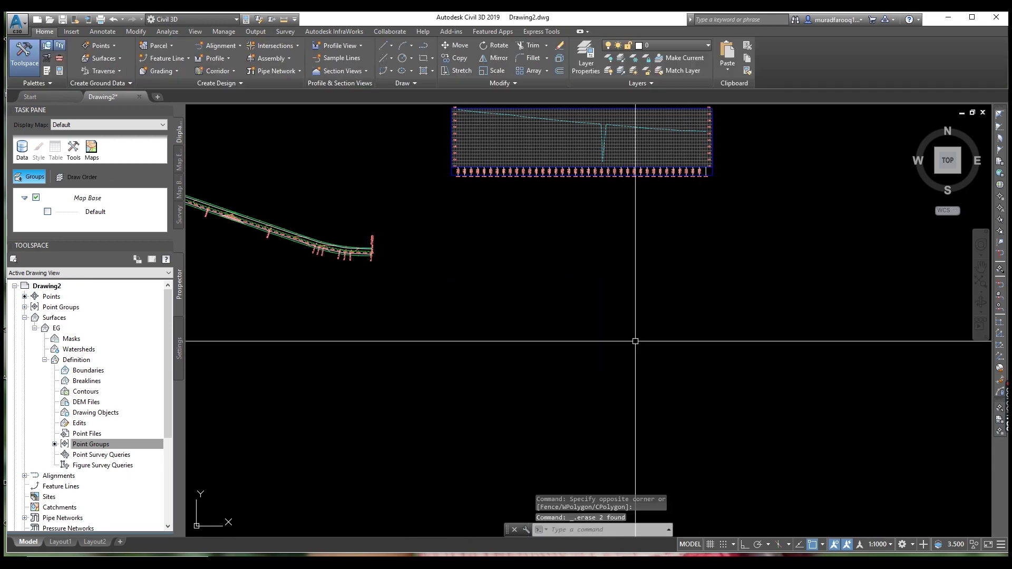
# Step: Start a surface profile for Alignment - 1-Left-8.000 and add the EG surface to the profile list
pyautogui.click(230, 59)
pyautogui.click(237, 78)
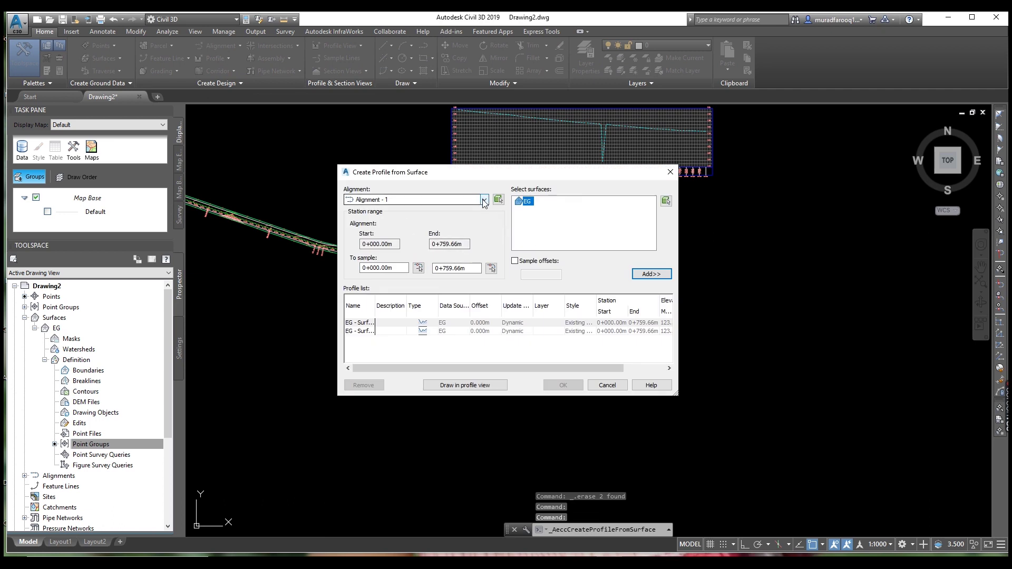
pyautogui.click(484, 200)
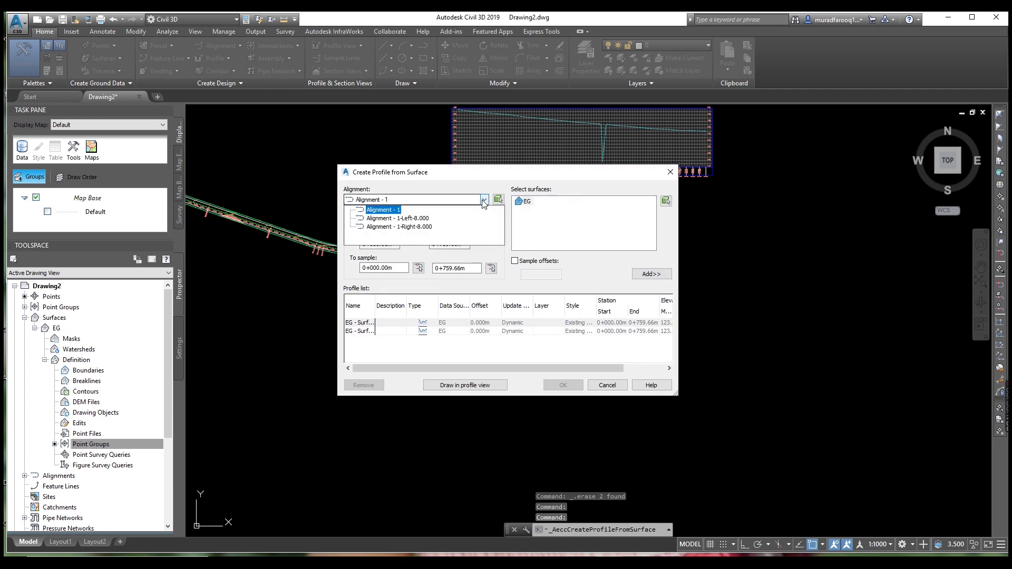
pyautogui.click(397, 218)
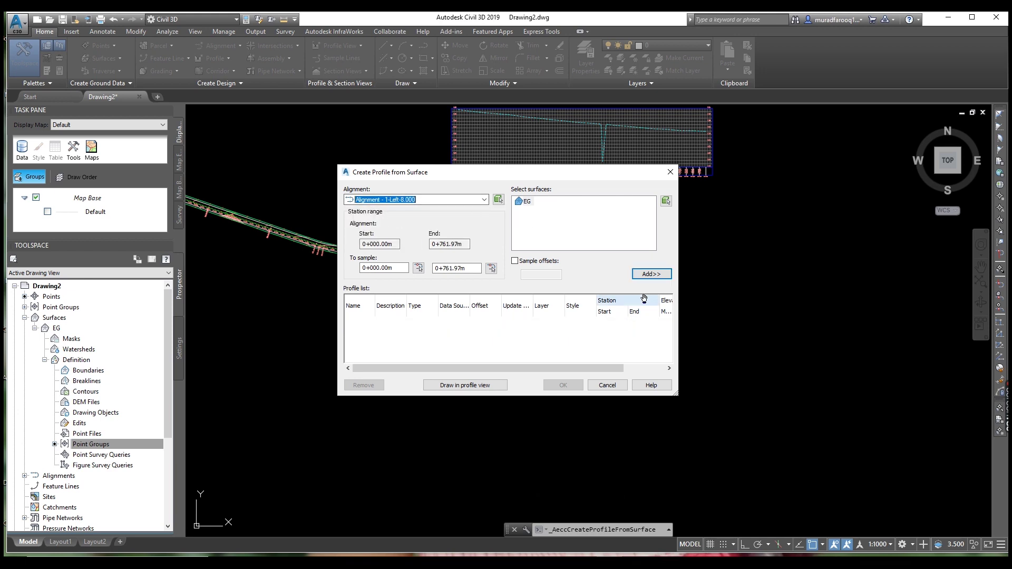
pyautogui.click(650, 273)
# Step: Copy the Existing Ground Profile style for the left offset's EG profile and set the copy's Line component color to green
pyautogui.click(591, 323)
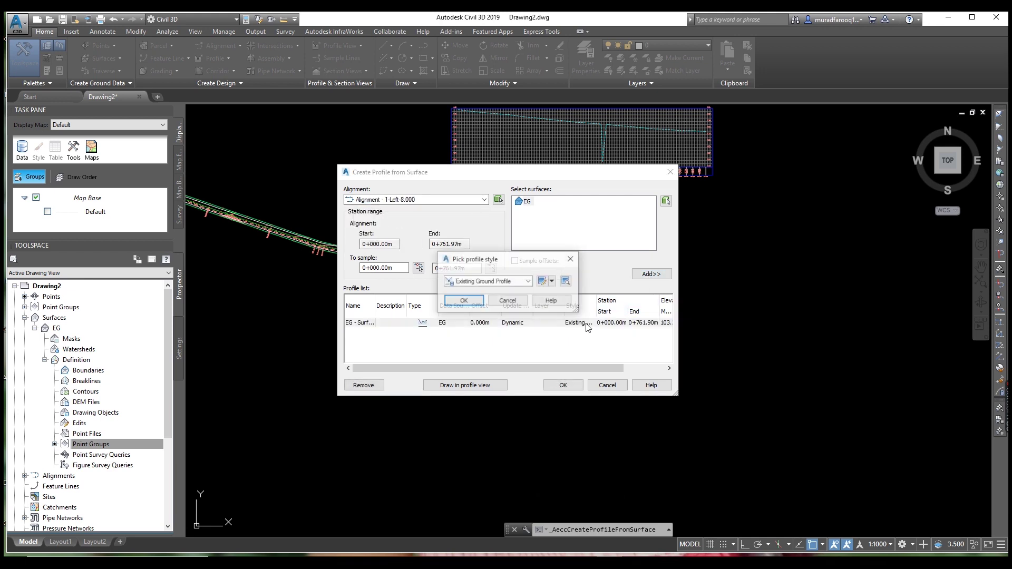
pyautogui.click(552, 282)
pyautogui.click(578, 306)
pyautogui.click(513, 243)
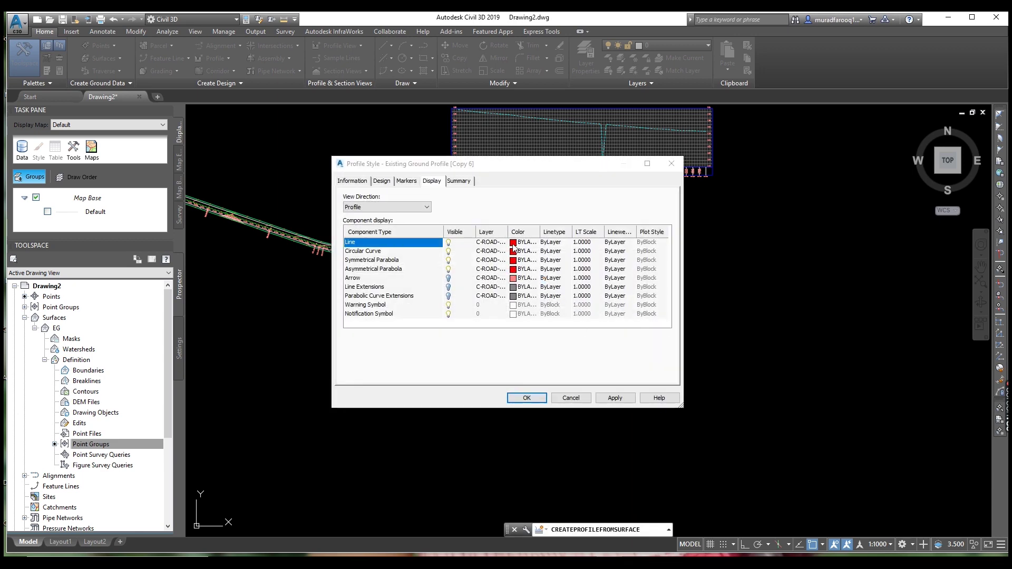
pyautogui.click(447, 312)
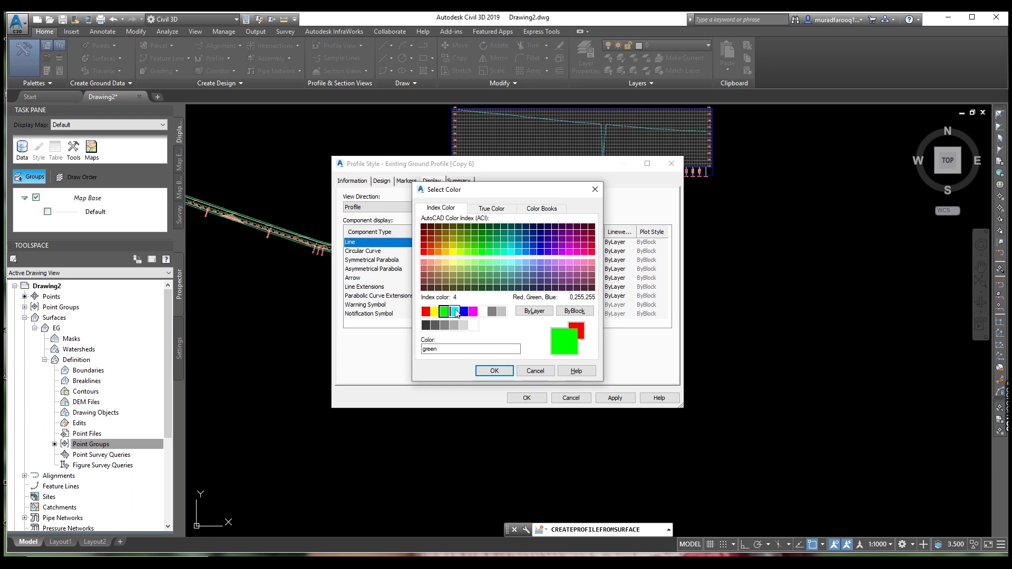
pyautogui.click(494, 372)
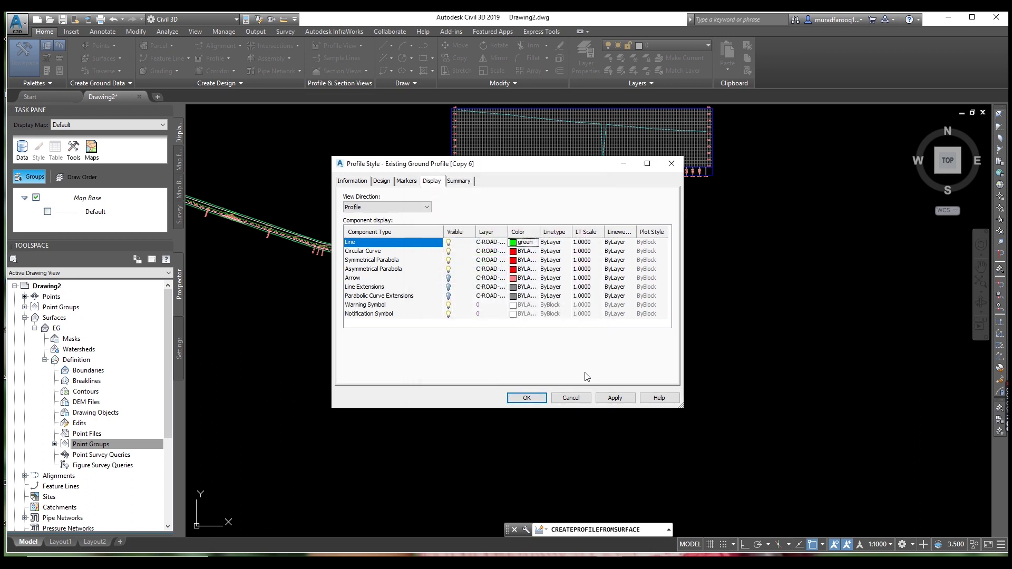
# Step: Set the green Line component's LT scale to 12 and assign the style to the left offset's EG profile
pyautogui.click(589, 240)
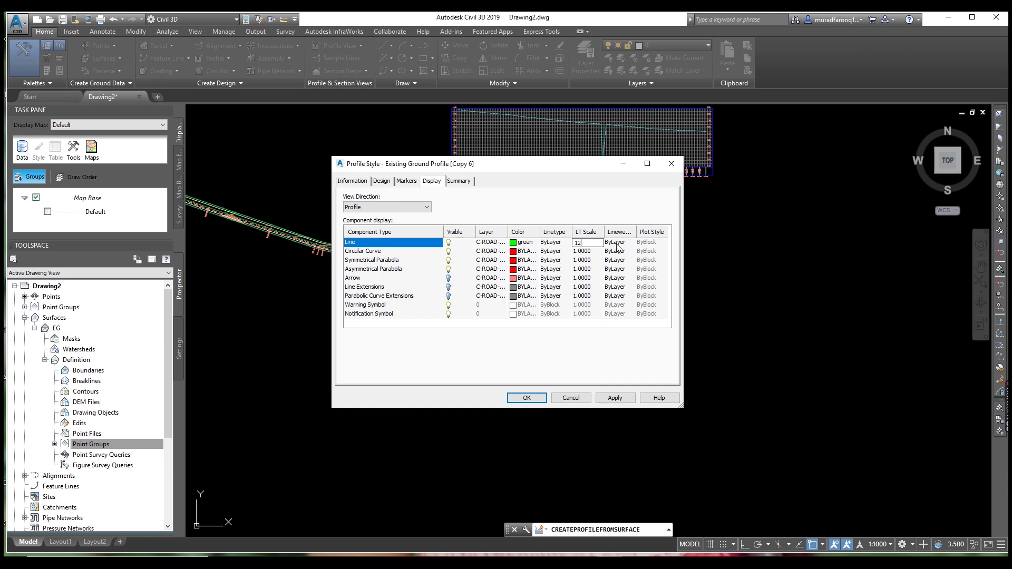
pyautogui.write('12')
pyautogui.click(615, 398)
pyautogui.click(526, 398)
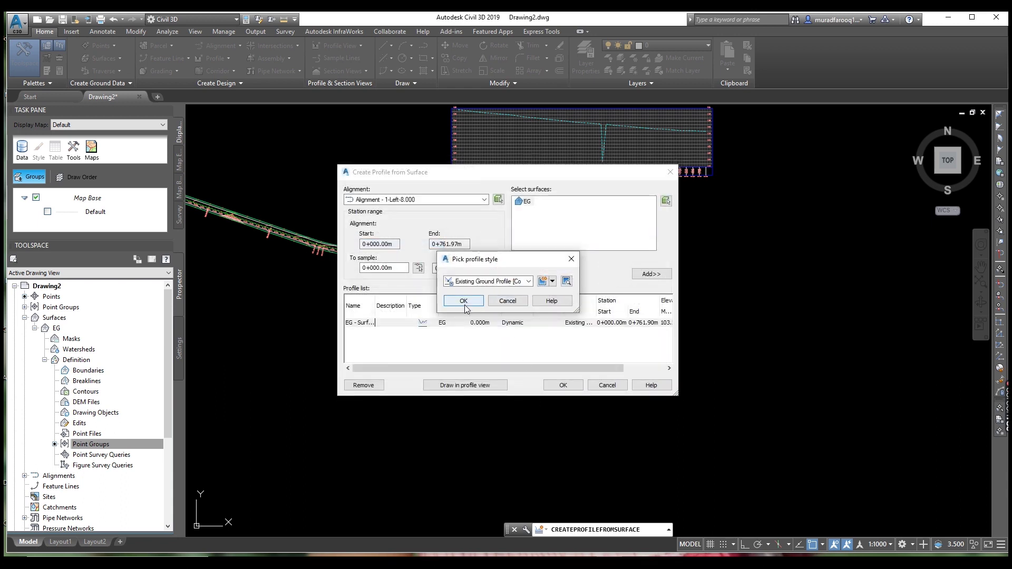
pyautogui.click(463, 301)
# Step: Create a profile view for Alignment - 1-Left-8.000 with the default wizard settings and place it directly below the Alignment - 1 profile view
pyautogui.click(472, 389)
pyautogui.click(526, 404)
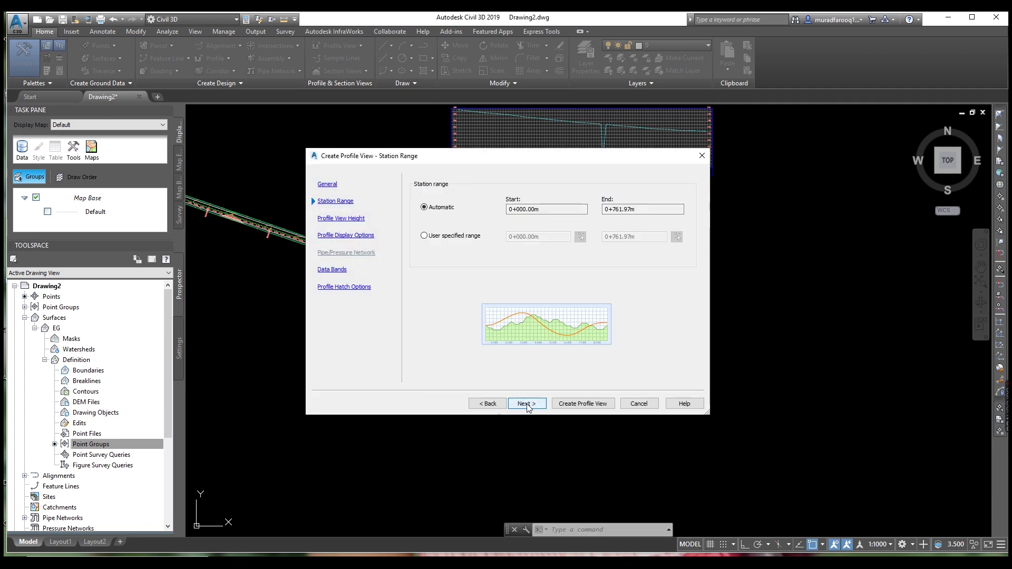
pyautogui.click(527, 404)
pyautogui.click(527, 404)
pyautogui.click(527, 404)
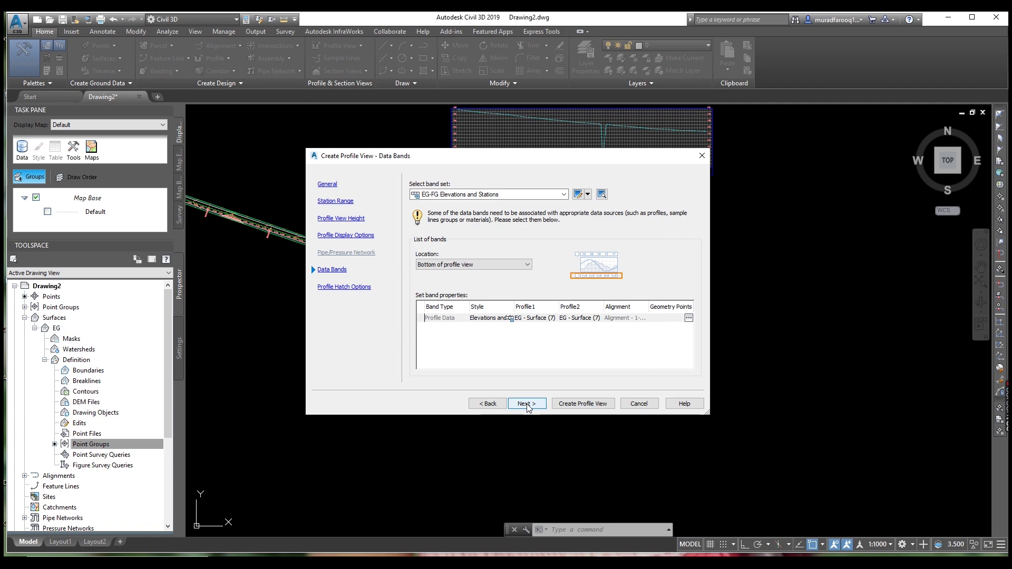
pyautogui.click(526, 403)
pyautogui.click(582, 404)
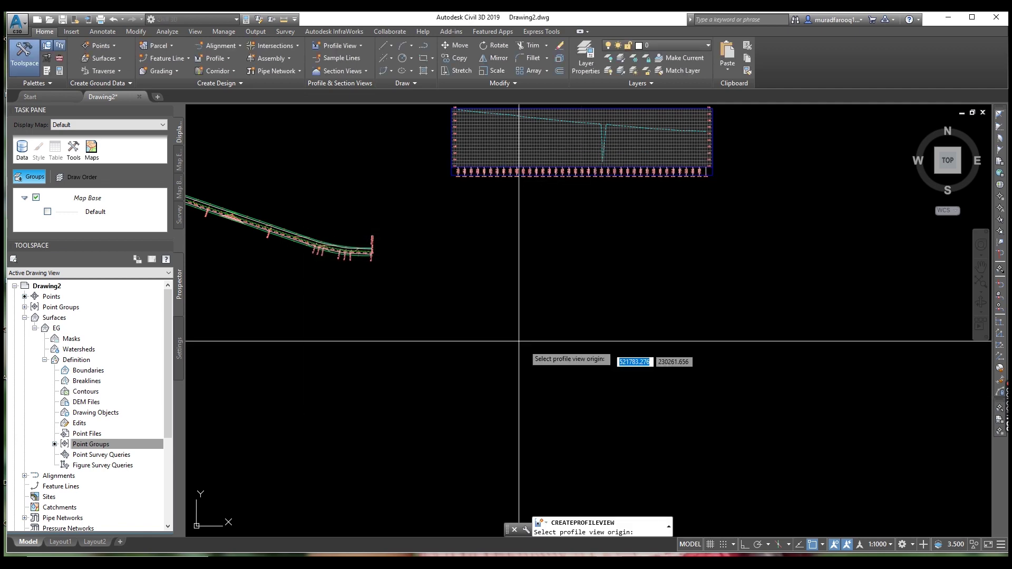
pyautogui.click(450, 329)
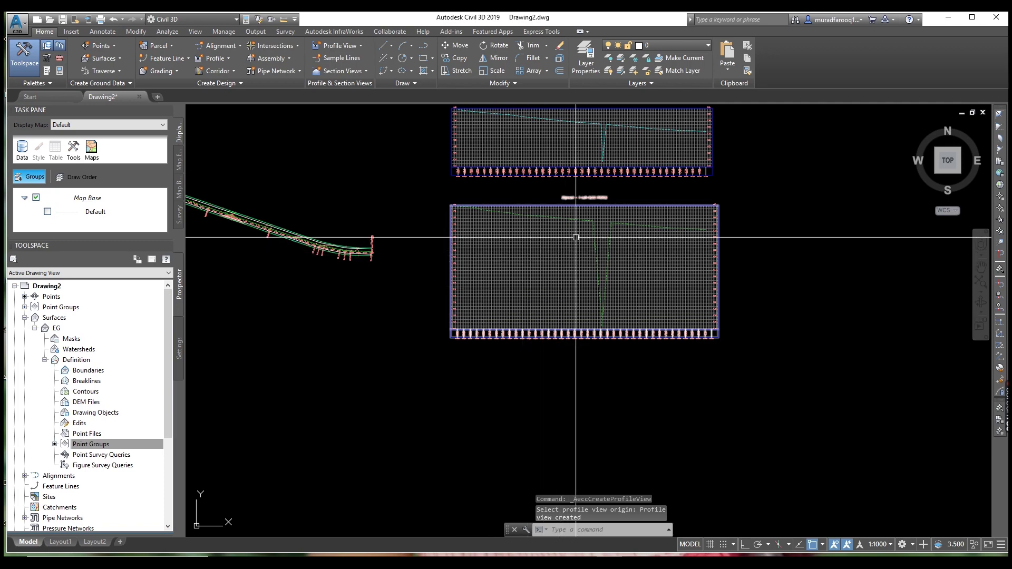
# Step: Examine the Alignment - 1 and Alignment - 1-Left-8.000 profile views, comparing their titles, grids and existing ground lines
pyautogui.scroll(3, 581, 314)
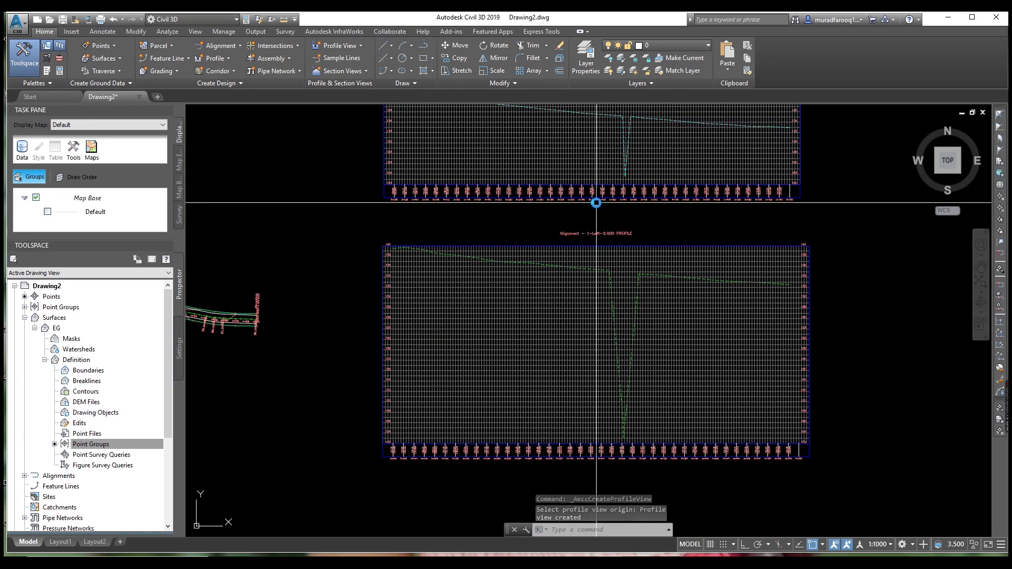
pyautogui.scroll(5, 588, 221)
pyautogui.scroll(-7, 651, 251)
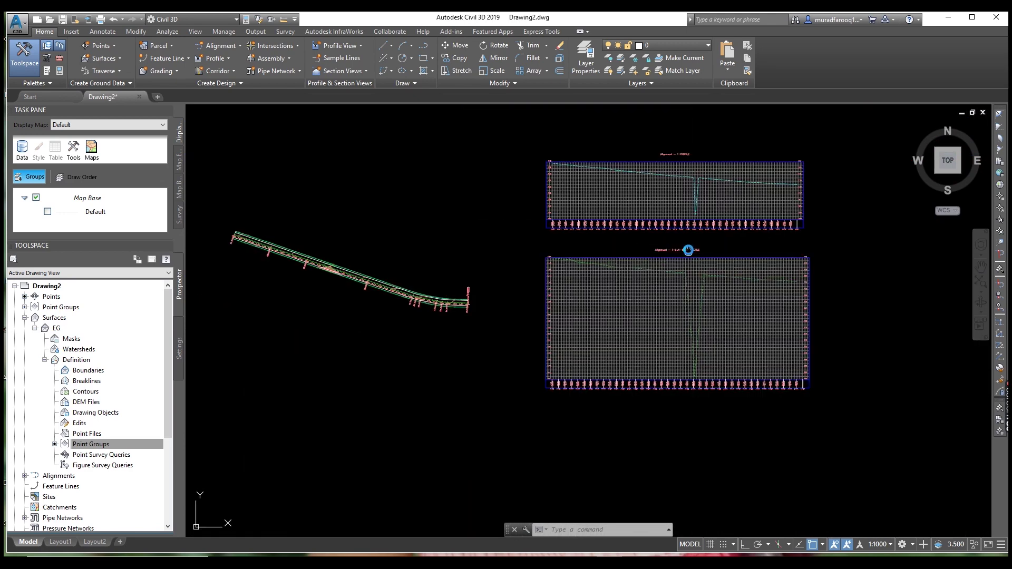
pyautogui.scroll(5, 689, 245)
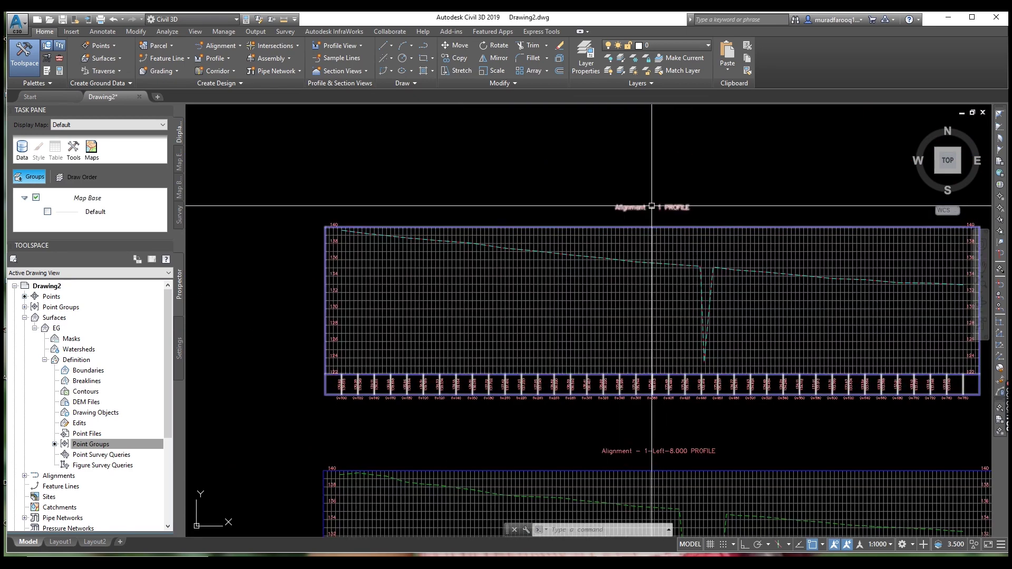
pyautogui.moveTo(672, 354)
pyautogui.mouseDown(button='middle')
pyautogui.moveTo(582, 248)
pyautogui.moveTo(565, 287)
pyautogui.mouseUp(button='middle')
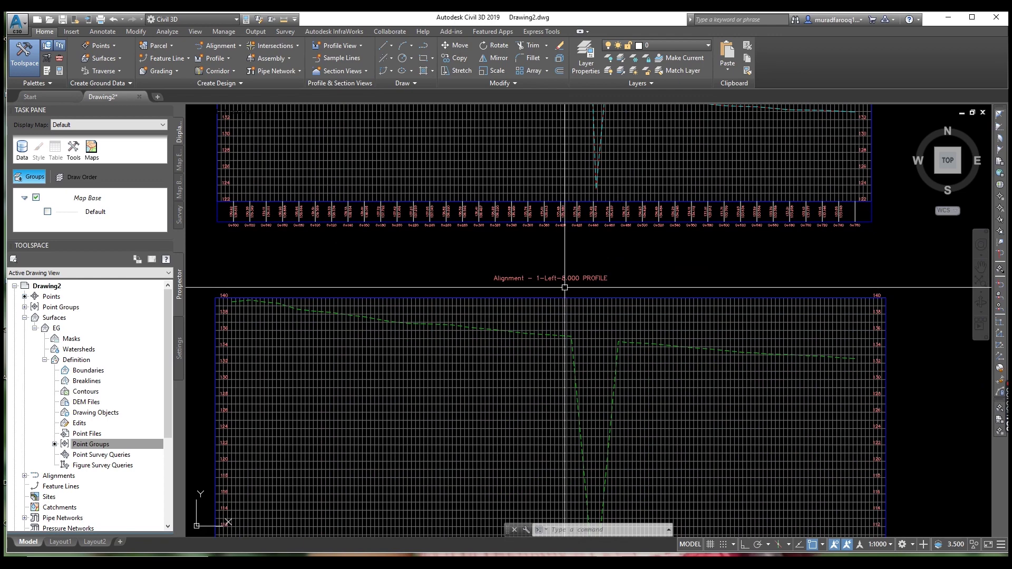
pyautogui.scroll(-6, 565, 287)
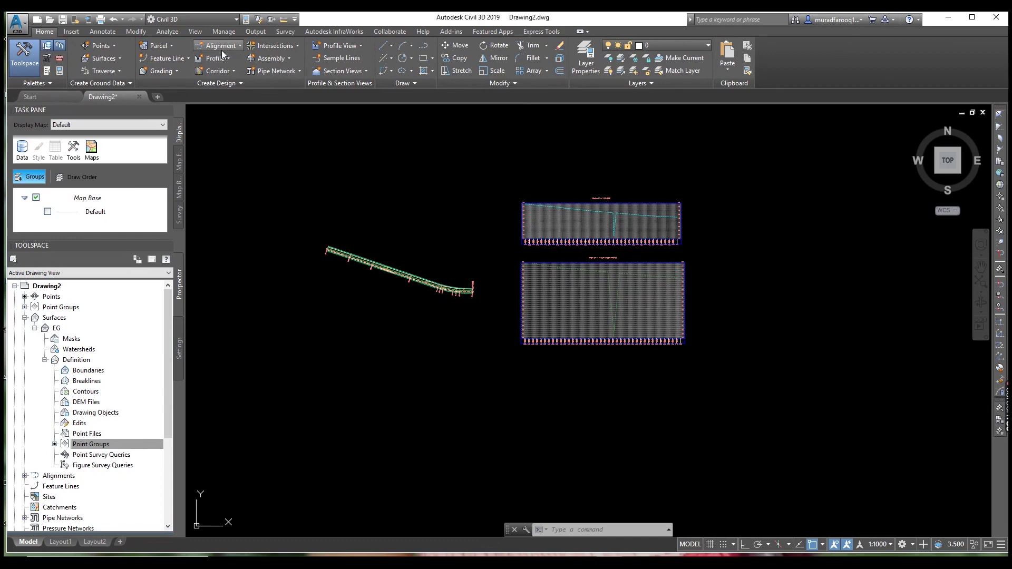
# Step: Start a surface profile for Alignment - 1-Right-8.000 and add the EG surface to the profile list
pyautogui.click(226, 55)
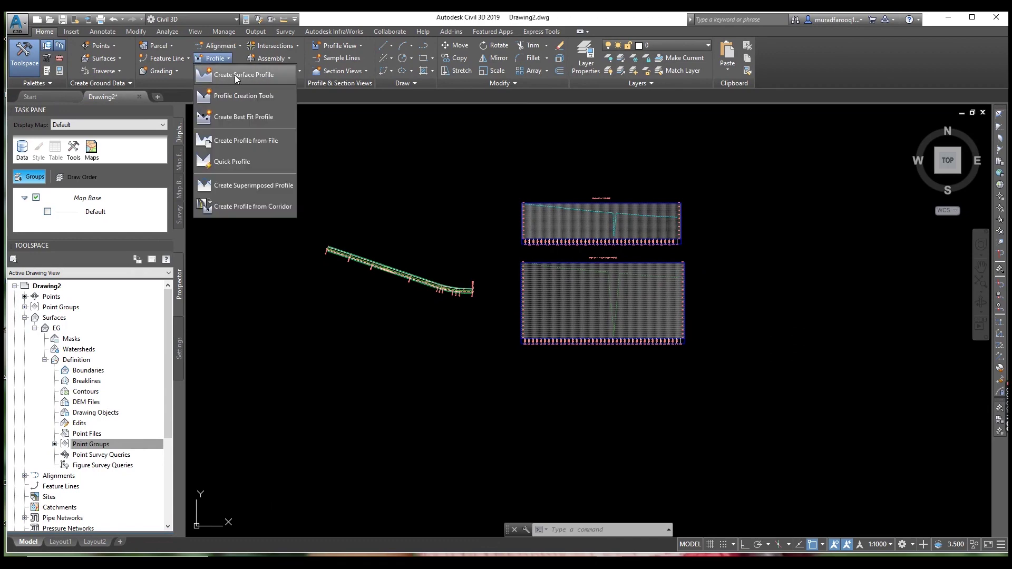
pyautogui.click(235, 75)
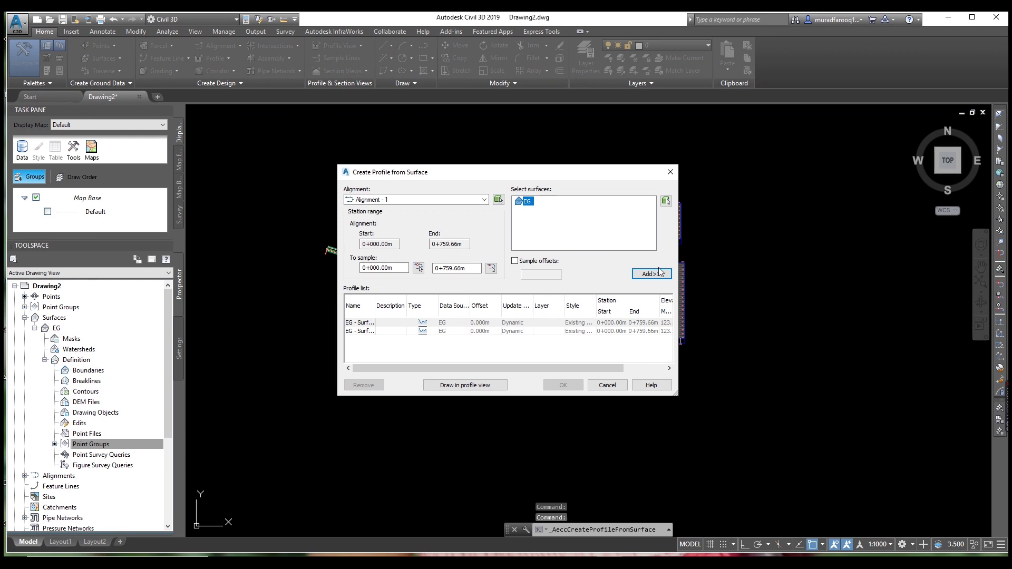
pyautogui.click(435, 200)
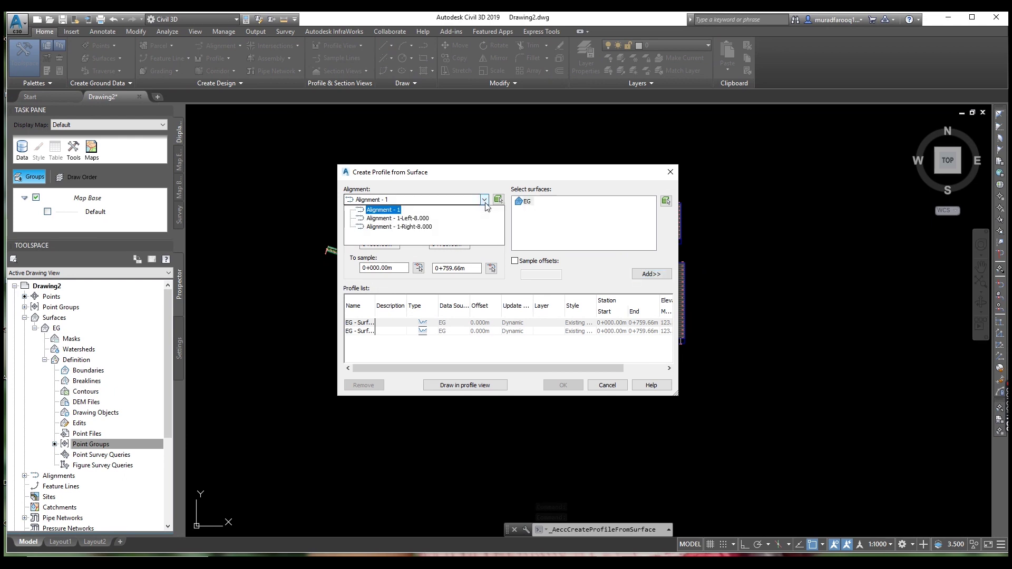
pyautogui.click(428, 227)
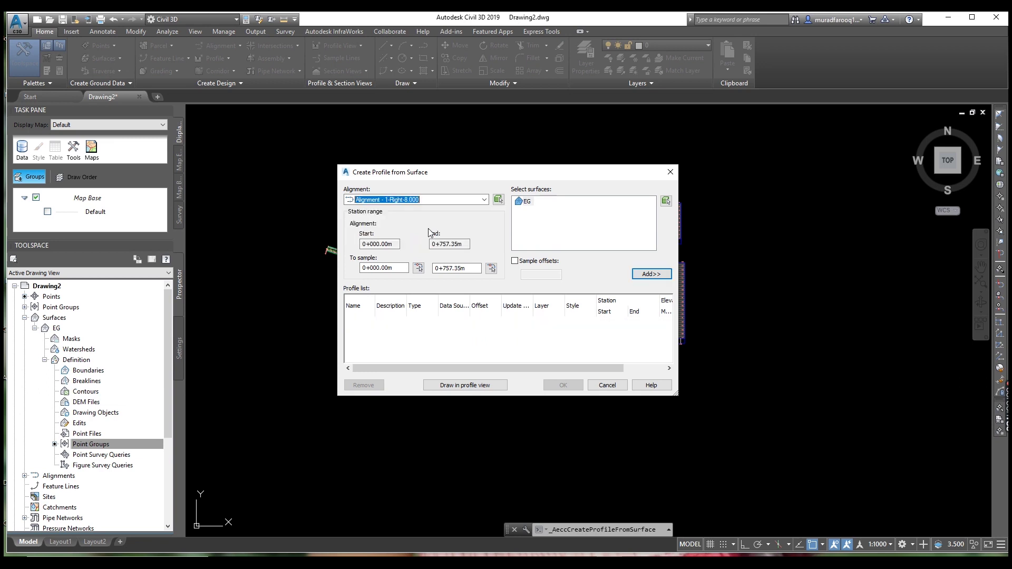
pyautogui.click(655, 275)
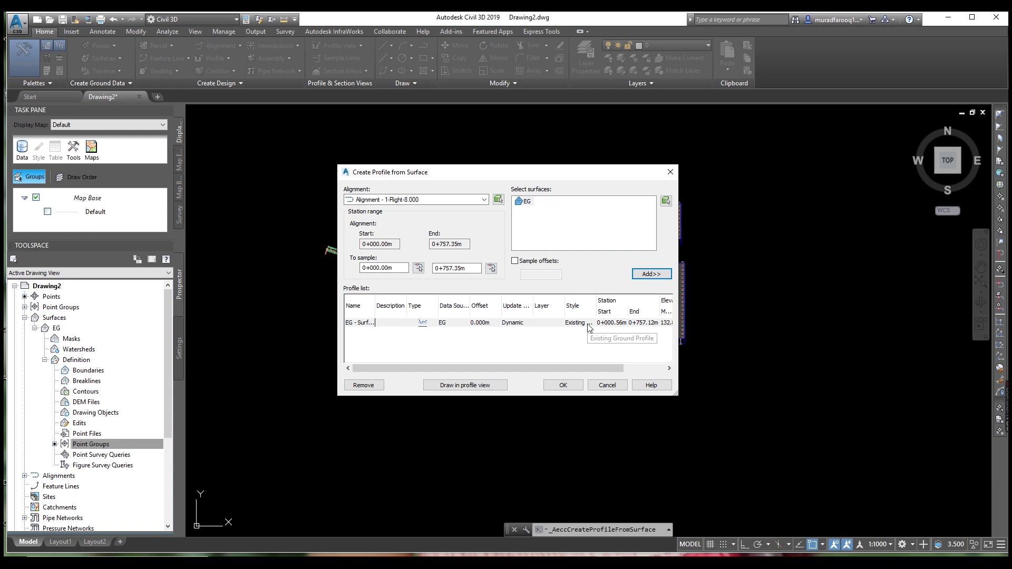
# Step: Copy the Existing Ground Profile style for the right offset's EG profile and set the copy's Line component color to magenta
pyautogui.click(588, 323)
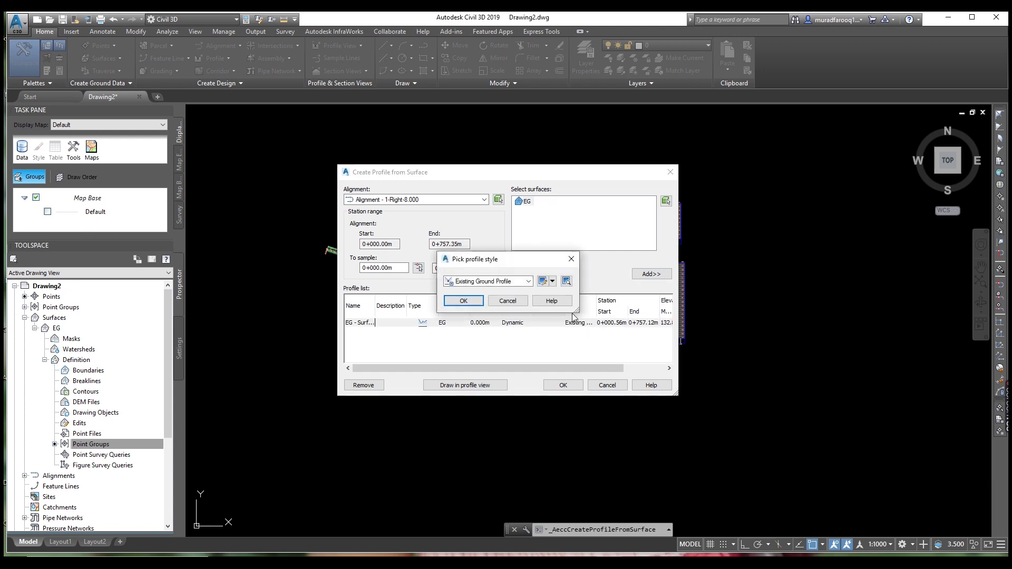
pyautogui.click(553, 282)
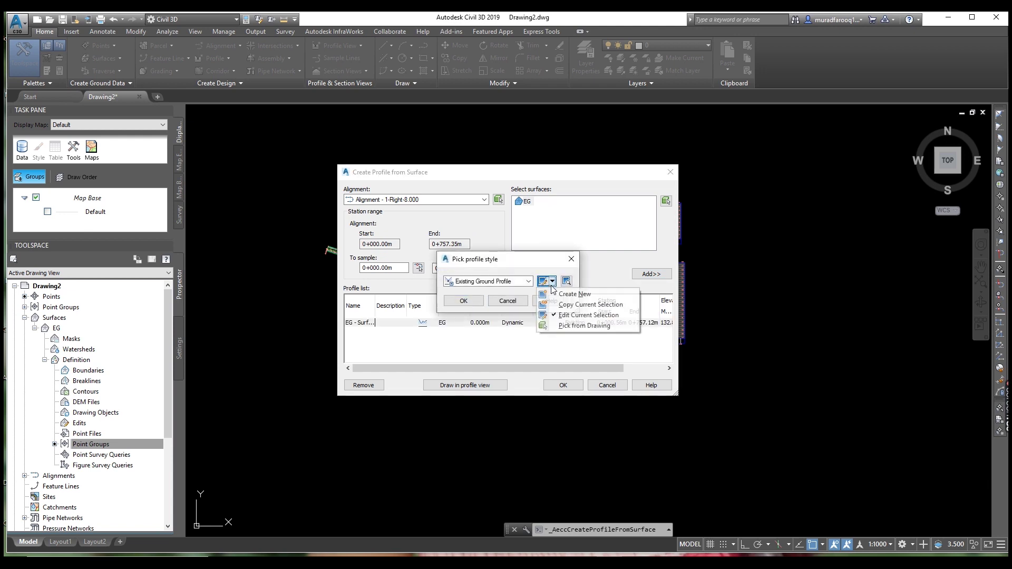
pyautogui.click(578, 310)
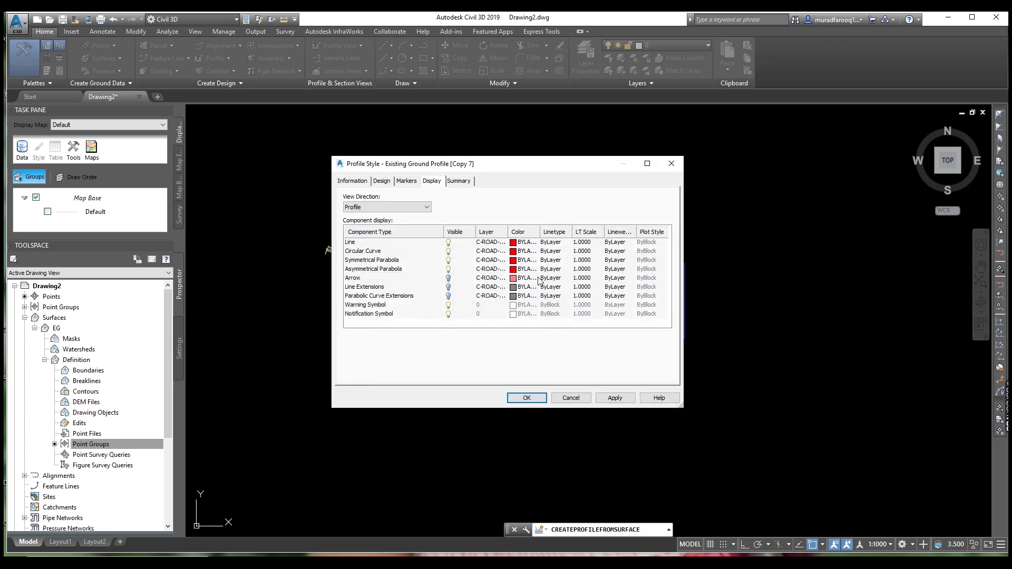
pyautogui.click(511, 242)
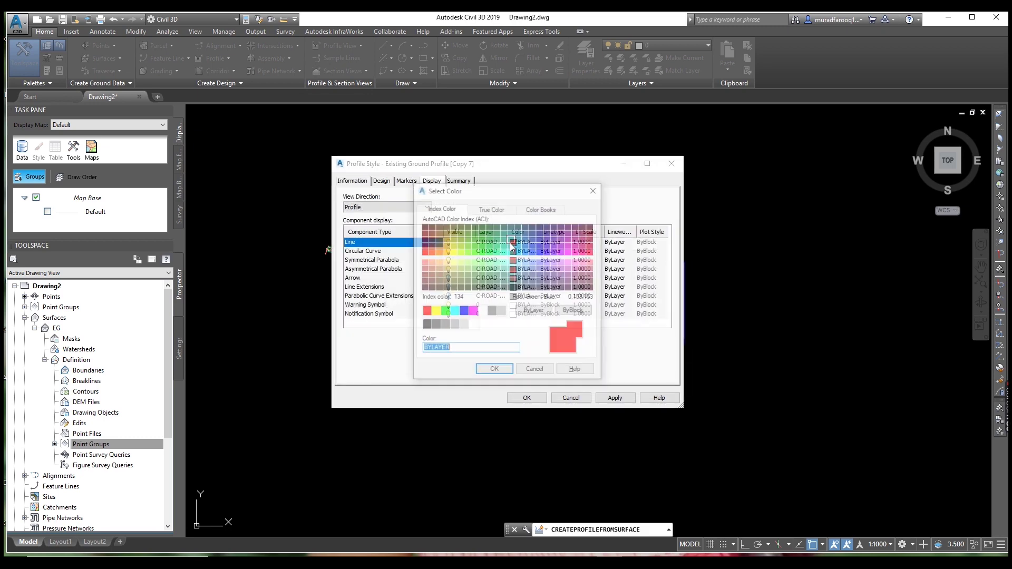
pyautogui.click(474, 312)
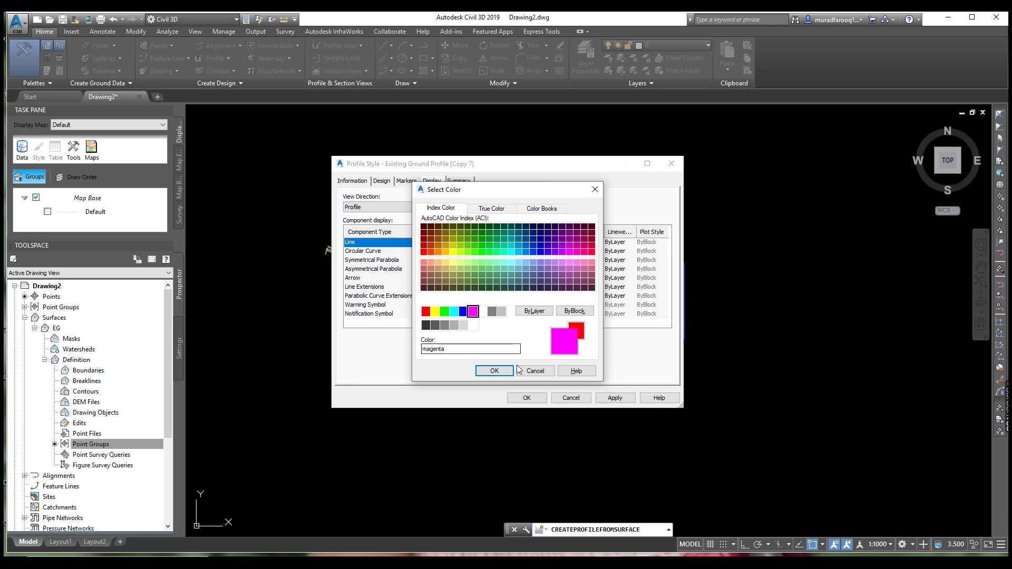
pyautogui.click(501, 371)
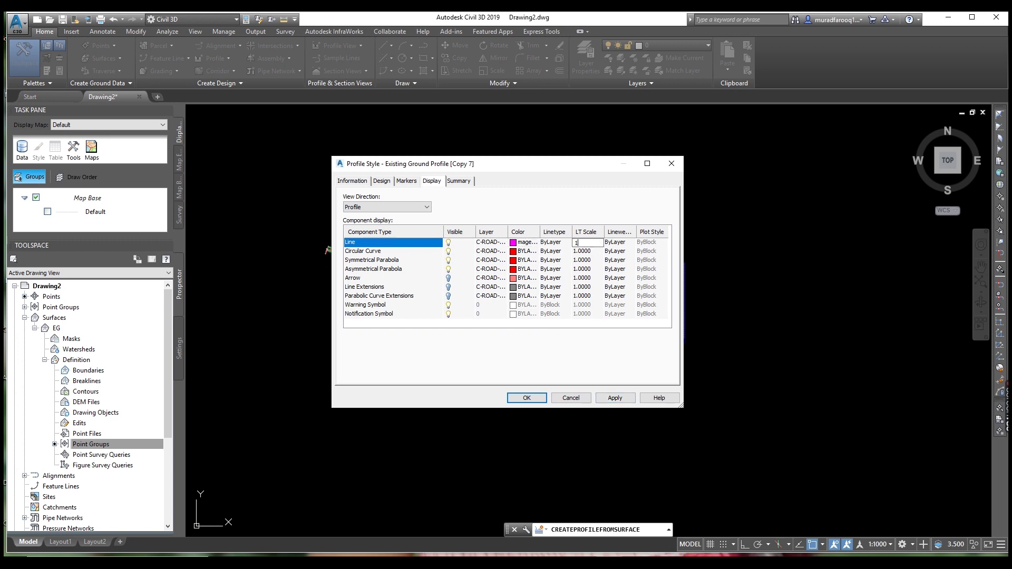
# Step: Apply the magenta Line component's new LT scale and assign the copied style to the right offset's EG profile
pyautogui.click(615, 399)
pyautogui.click(536, 396)
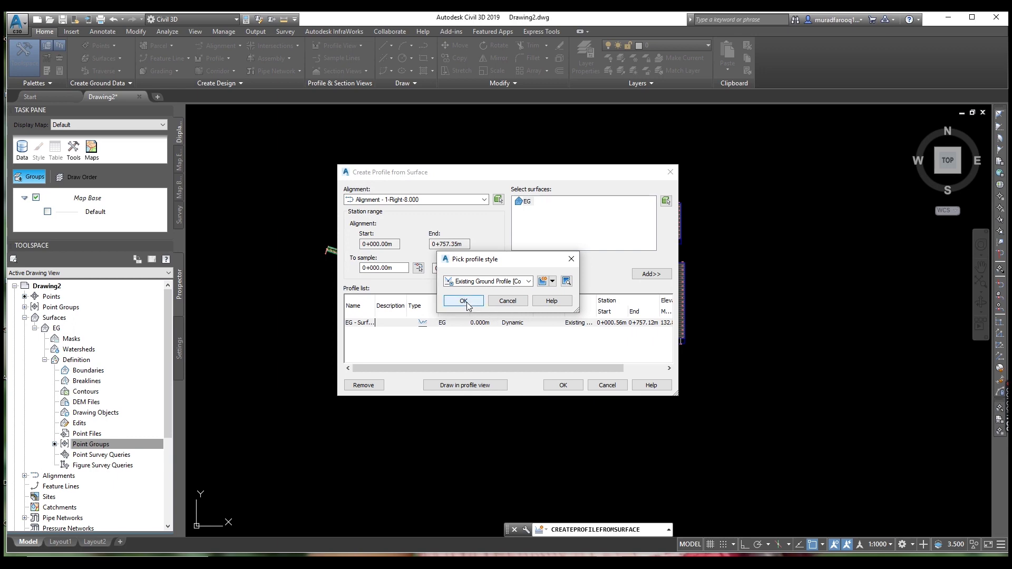
pyautogui.click(464, 302)
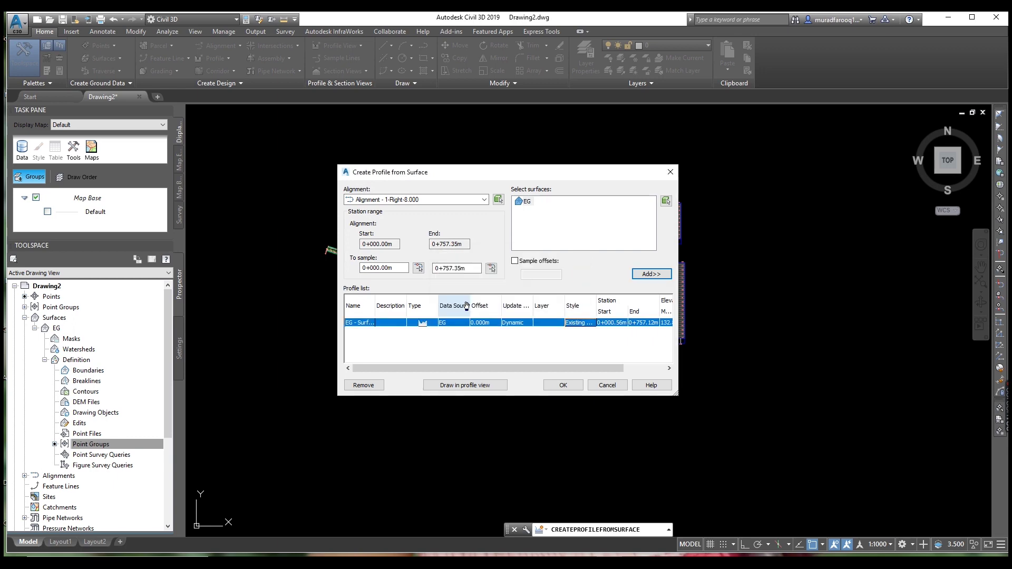
# Step: Create a profile view for Alignment - 1-Right-8.000 with the default wizard settings and place it below the Alignment - 1-Left-8.000 profile view
pyautogui.click(468, 387)
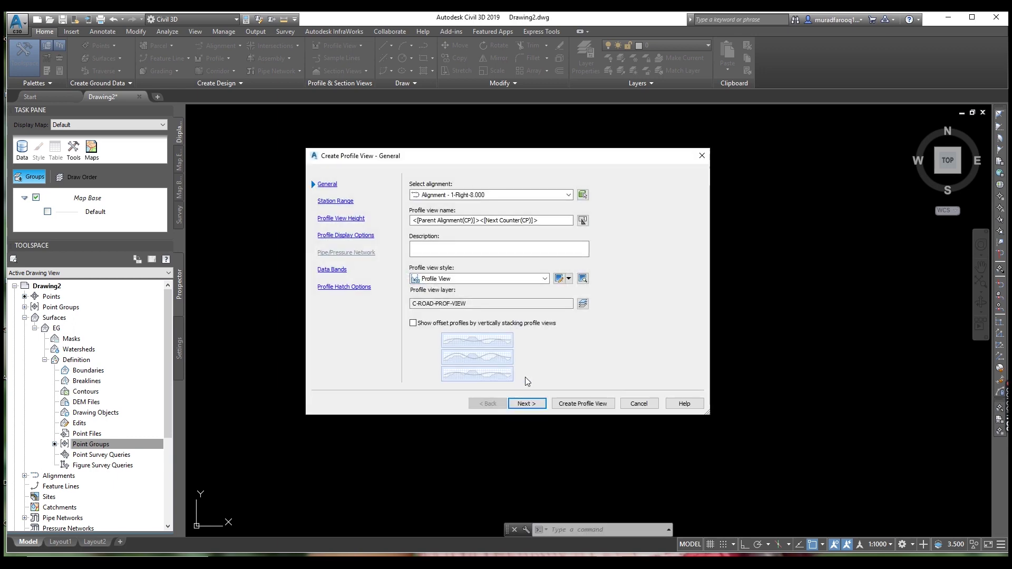
pyautogui.click(529, 401)
pyautogui.click(529, 402)
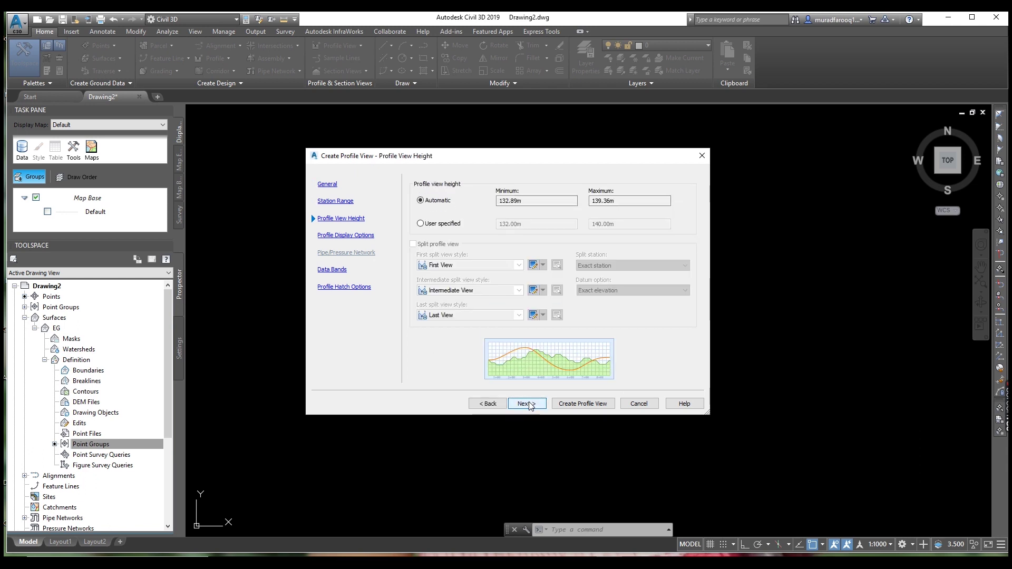
pyautogui.click(527, 403)
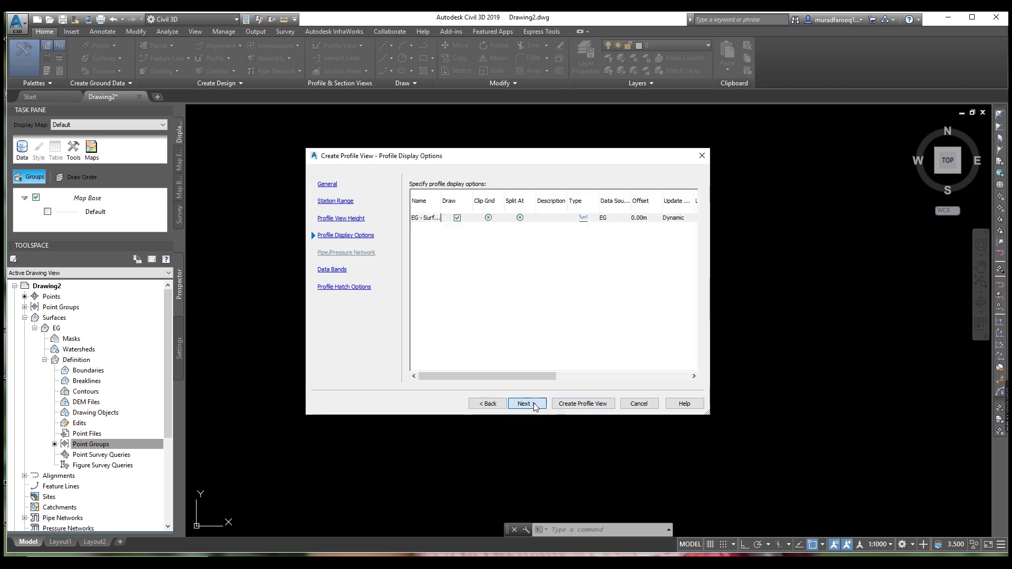
pyautogui.click(533, 403)
pyautogui.click(529, 404)
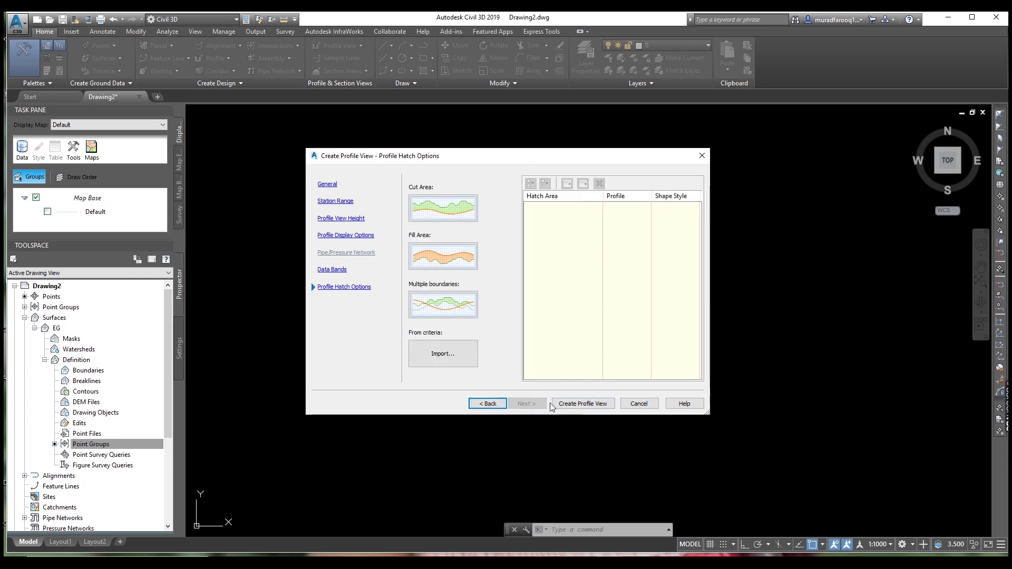
pyautogui.click(587, 403)
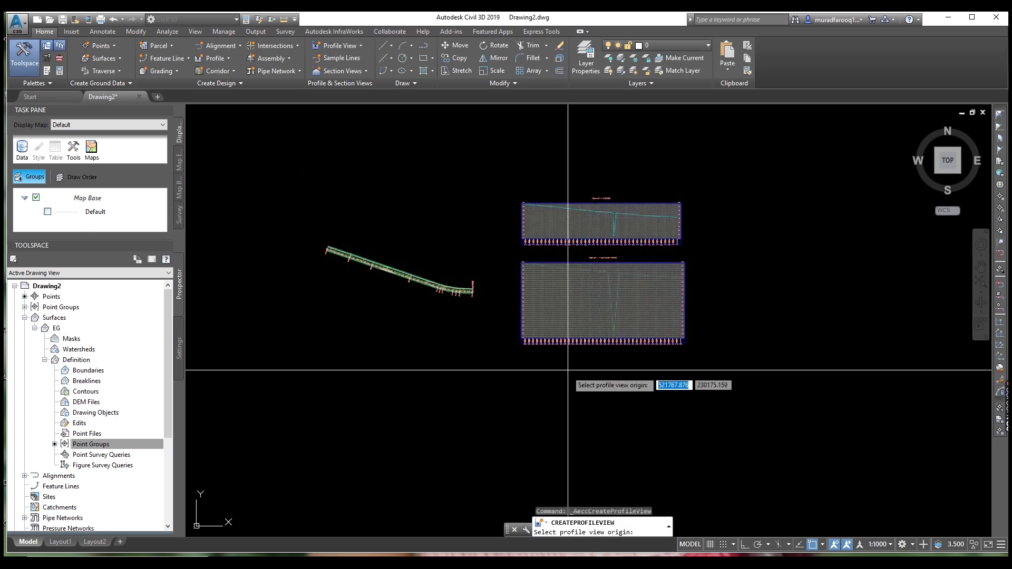
pyautogui.click(505, 394)
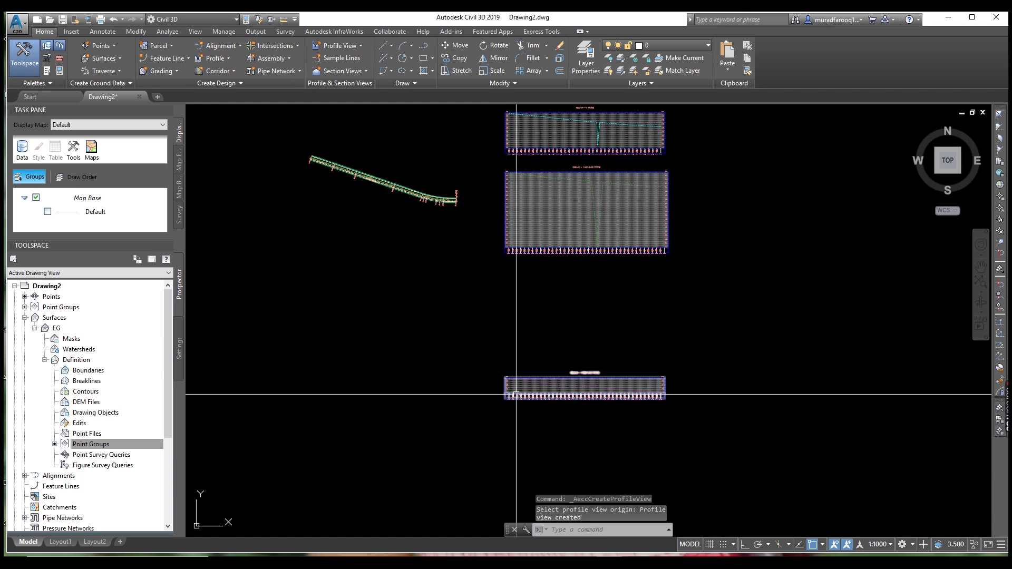
# Step: Examine the centerline, left offset and right offset profile views, checking each title and existing ground line
pyautogui.moveTo(592, 305)
pyautogui.mouseDown(button='middle')
pyautogui.moveTo(591, 290)
pyautogui.moveTo(575, 363)
pyautogui.mouseUp(button='middle')
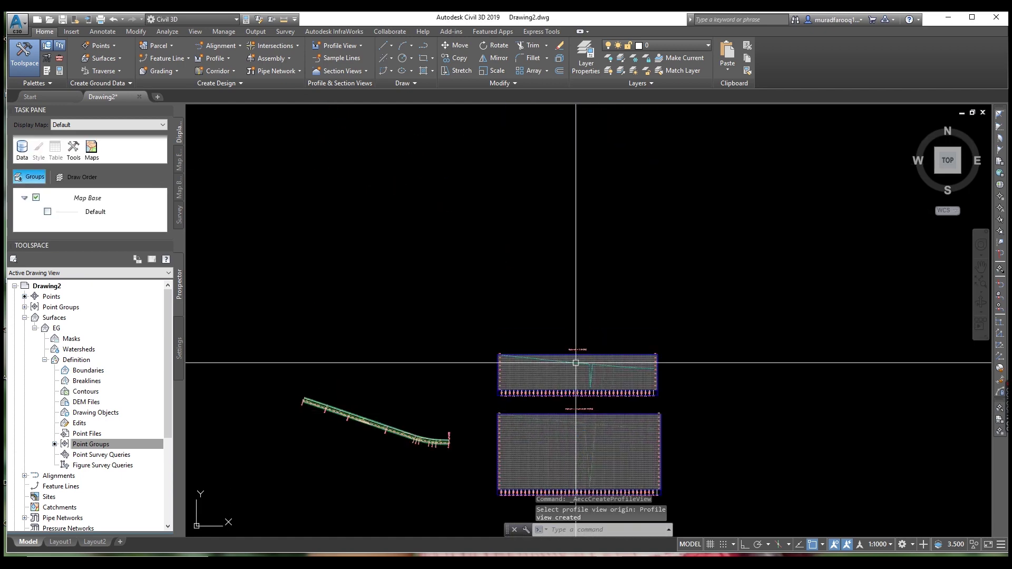
pyautogui.scroll(4, 575, 362)
pyautogui.moveTo(548, 442); pyautogui.dragTo(587, 260, button='middle')
pyautogui.scroll(-3, 585, 263)
pyautogui.scroll(5, 583, 278)
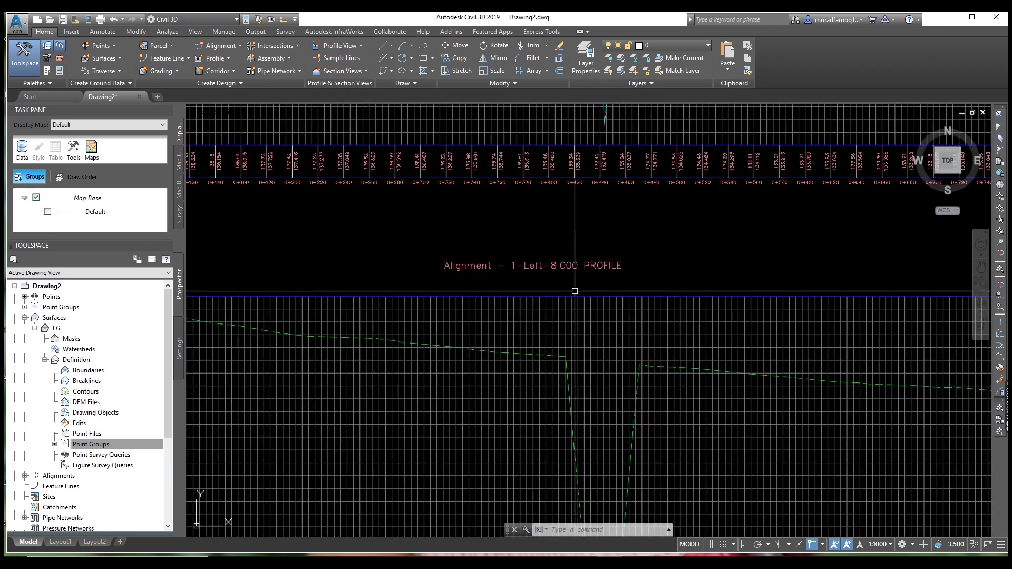
pyautogui.scroll(-4, 549, 277)
pyautogui.moveTo(599, 372); pyautogui.dragTo(553, 169, button='middle')
pyautogui.scroll(-2, 610, 319)
pyautogui.moveTo(601, 417); pyautogui.dragTo(592, 311, button='middle')
pyautogui.scroll(8, 576, 327)
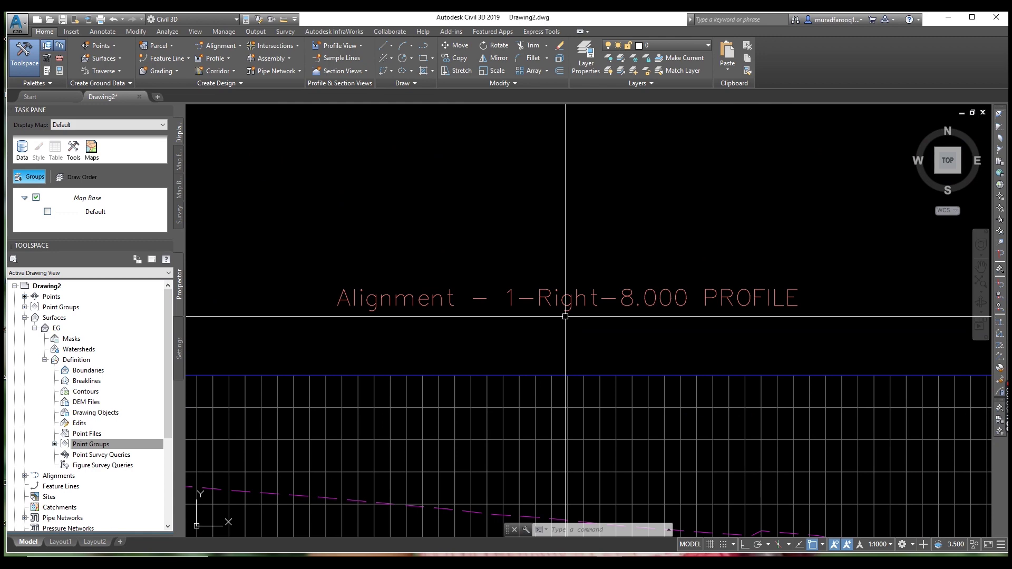
pyautogui.scroll(-9, 565, 316)
pyautogui.moveTo(594, 311); pyautogui.dragTo(603, 348, button='middle')
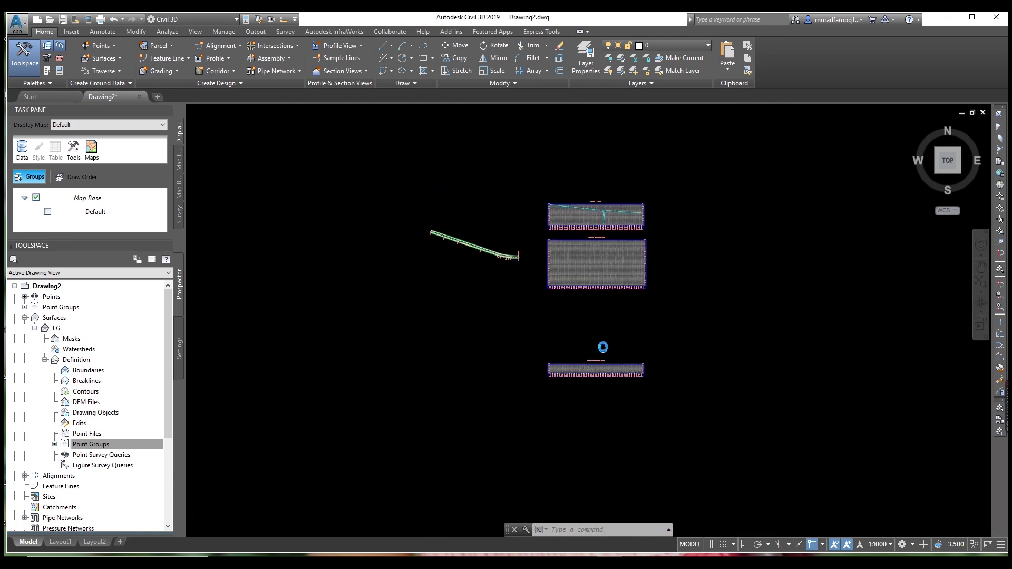
pyautogui.moveTo(601, 296); pyautogui.dragTo(583, 330, button='middle')
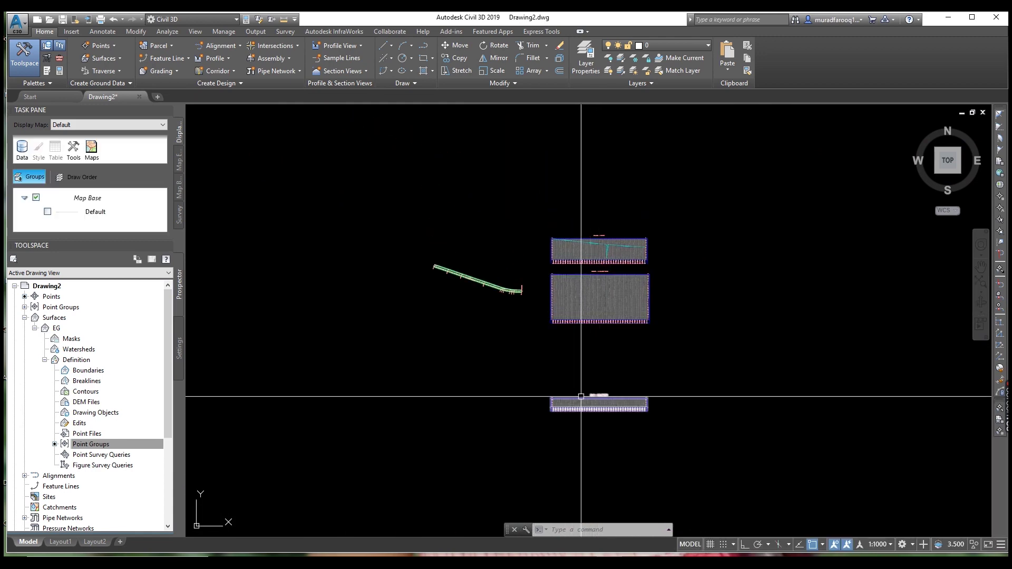
pyautogui.scroll(7, 607, 436)
pyautogui.scroll(-7, 615, 379)
pyautogui.moveTo(618, 270); pyautogui.dragTo(626, 339, button='middle')
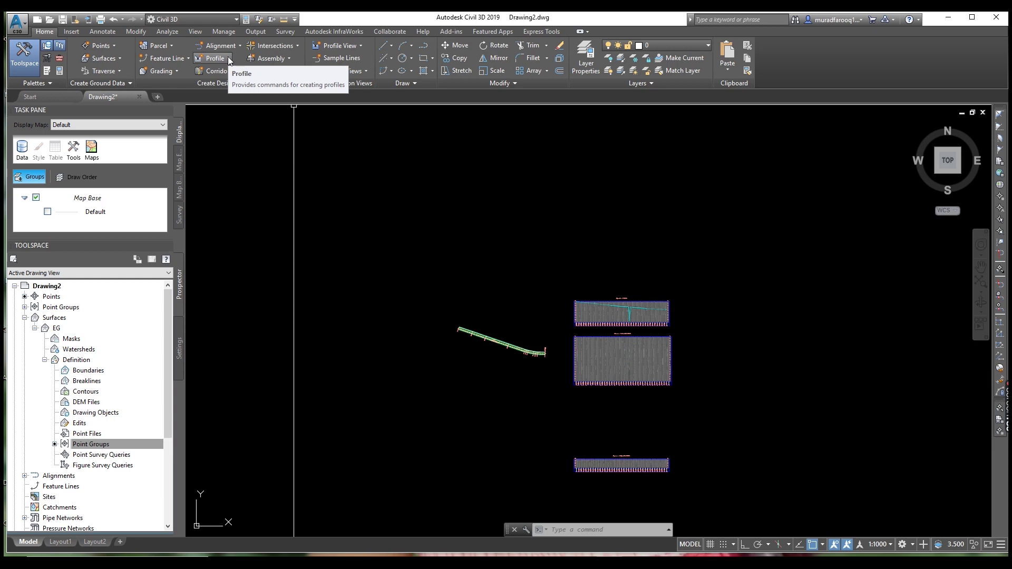
# Step: Create a layout profile in the Alignment - 1 profile view with the Design Profile style and Complete Label Set
pyautogui.scroll(3, 610, 334)
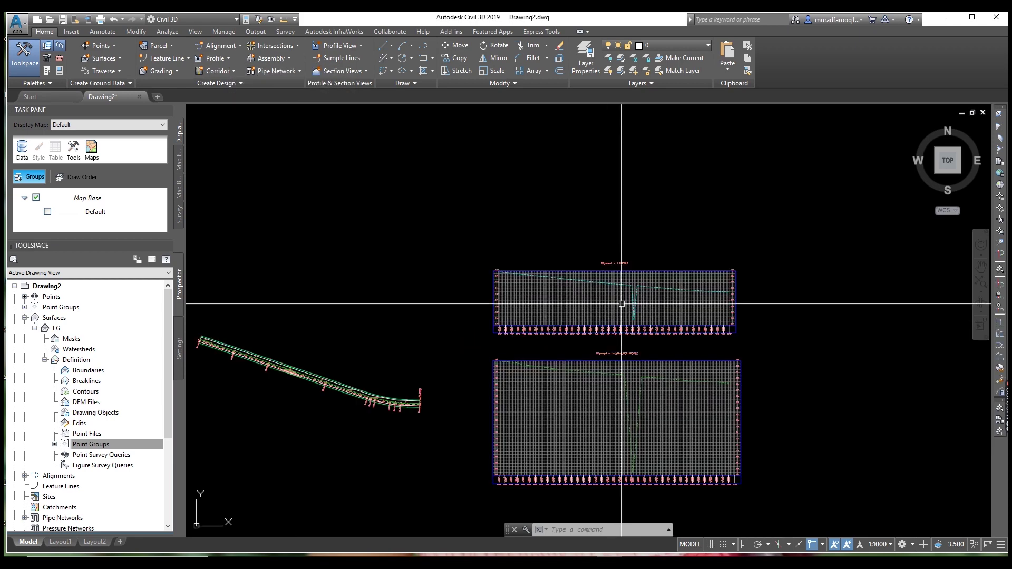
pyautogui.scroll(4, 538, 358)
pyautogui.moveTo(305, 298); pyautogui.dragTo(370, 235, button='middle')
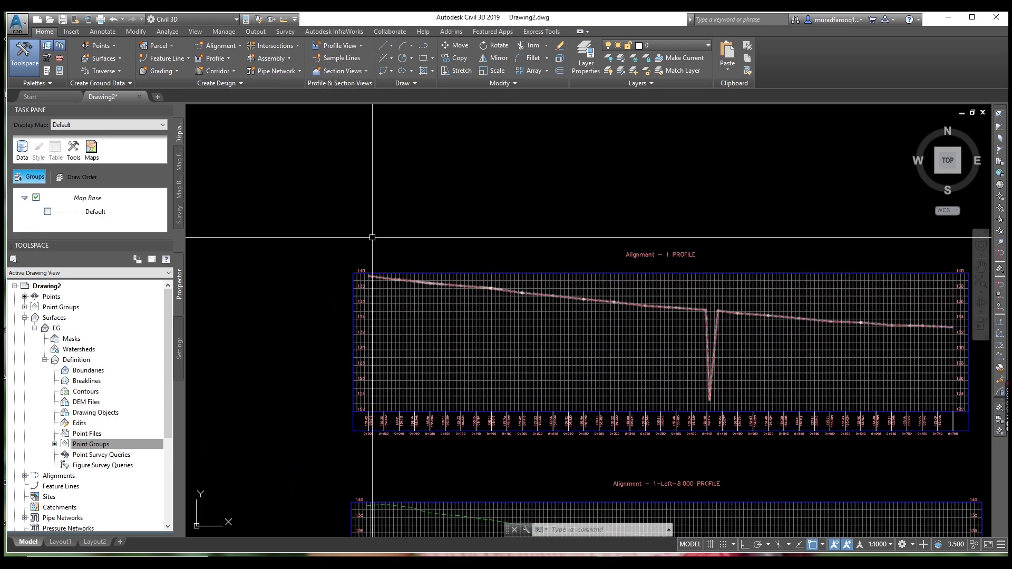
pyautogui.click(229, 57)
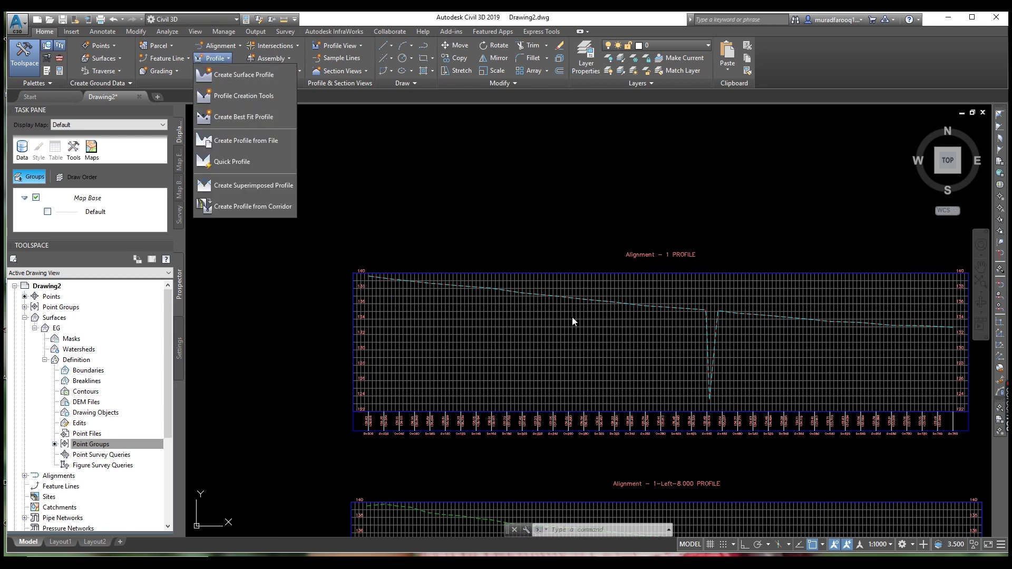
pyautogui.click(243, 98)
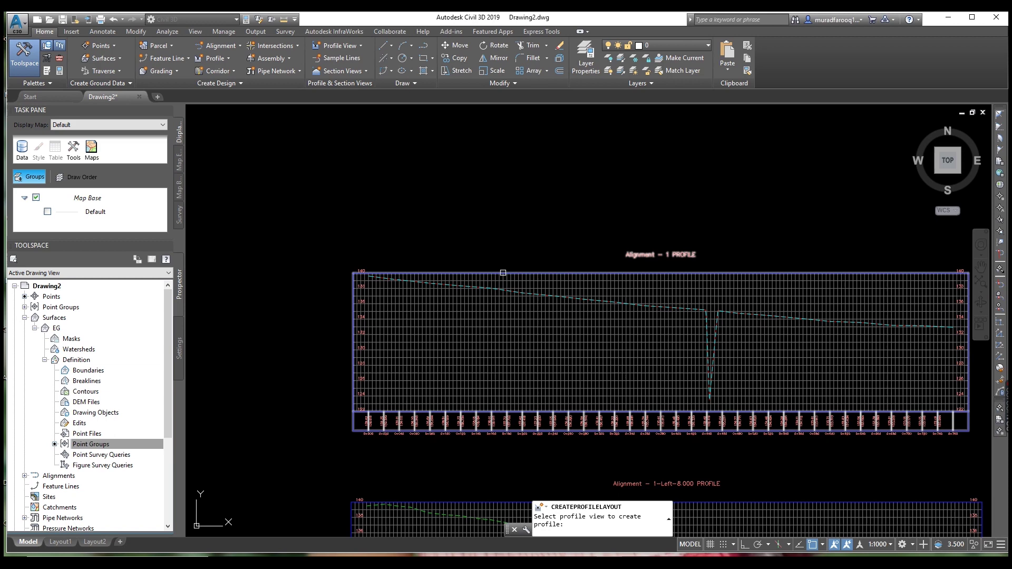
pyautogui.click(503, 273)
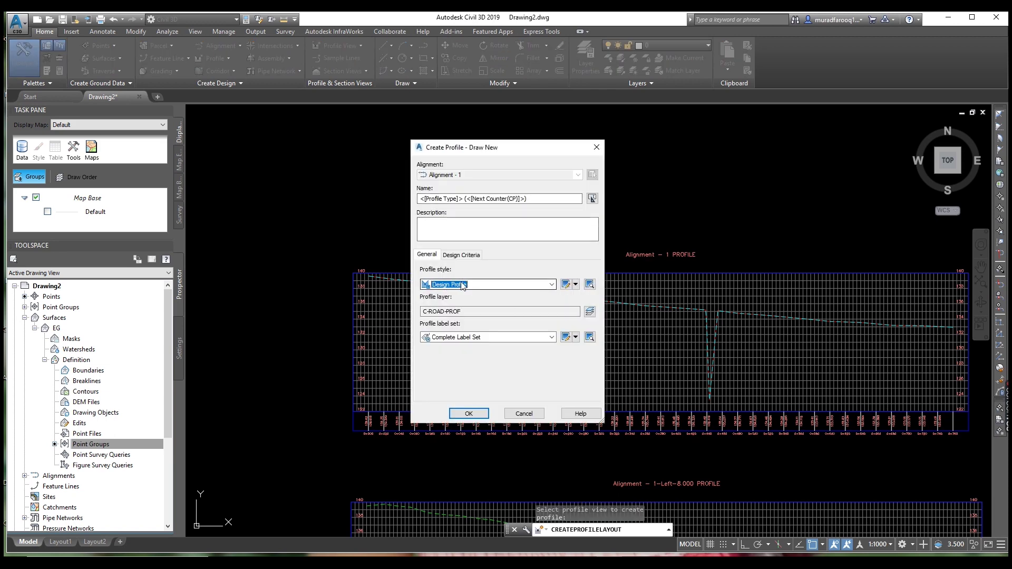
pyautogui.click(469, 414)
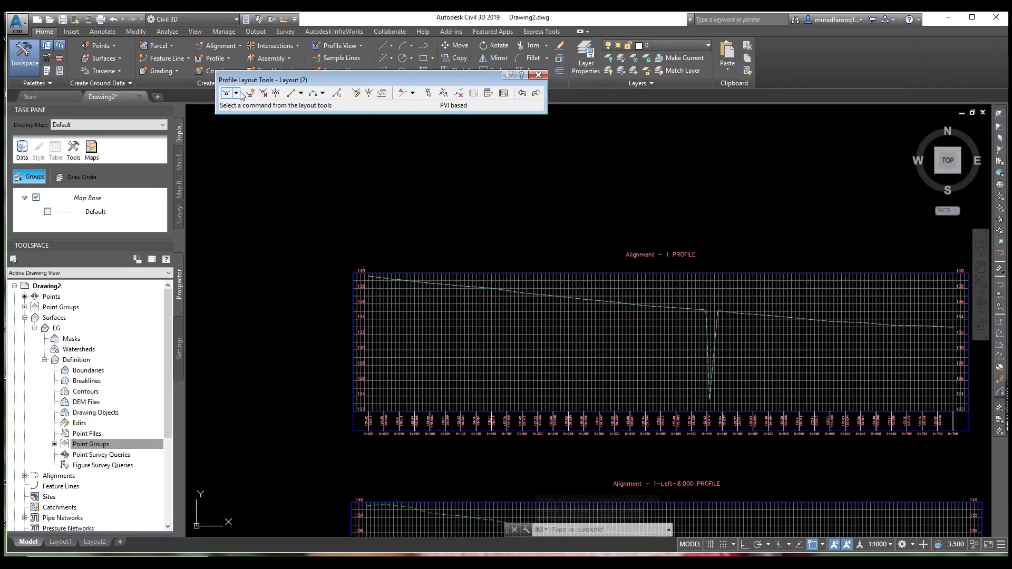
# Step: Draw tangents with curves from the beginning of the centerline profile view, placing the first vertices slightly above the existing ground line
pyautogui.click(239, 94)
pyautogui.click(251, 117)
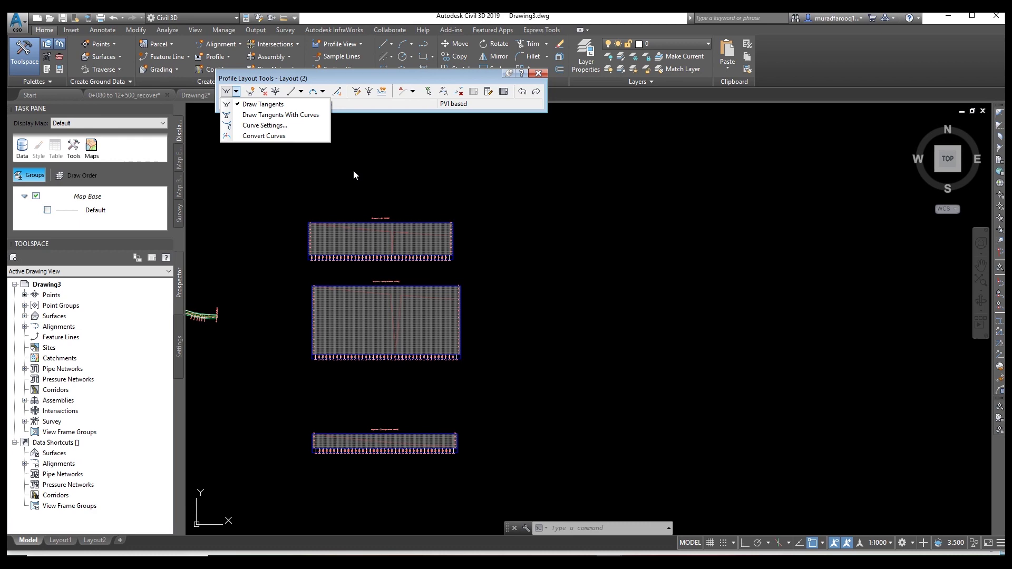
pyautogui.click(301, 114)
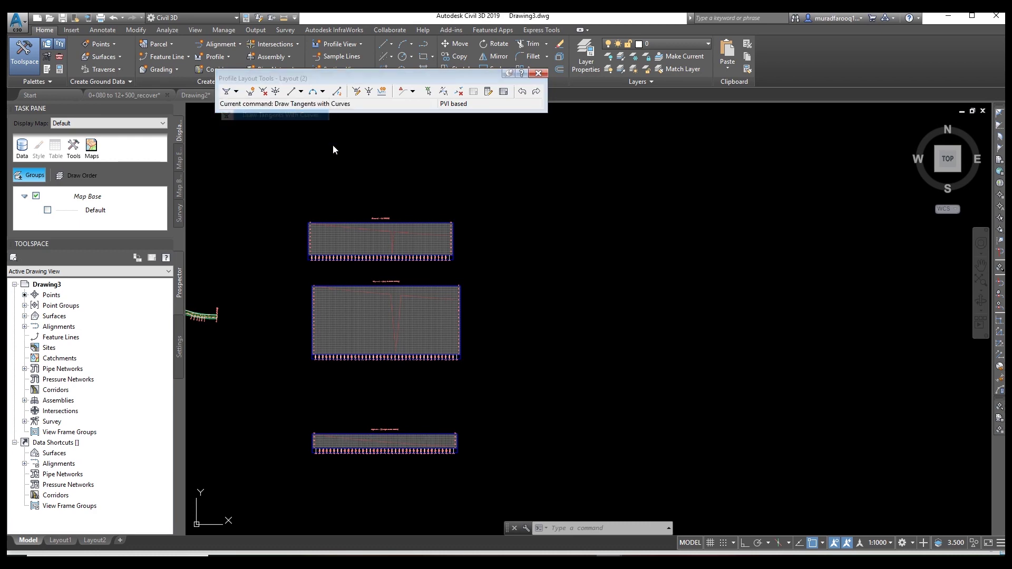
pyautogui.scroll(5, 311, 216)
pyautogui.scroll(5, 309, 216)
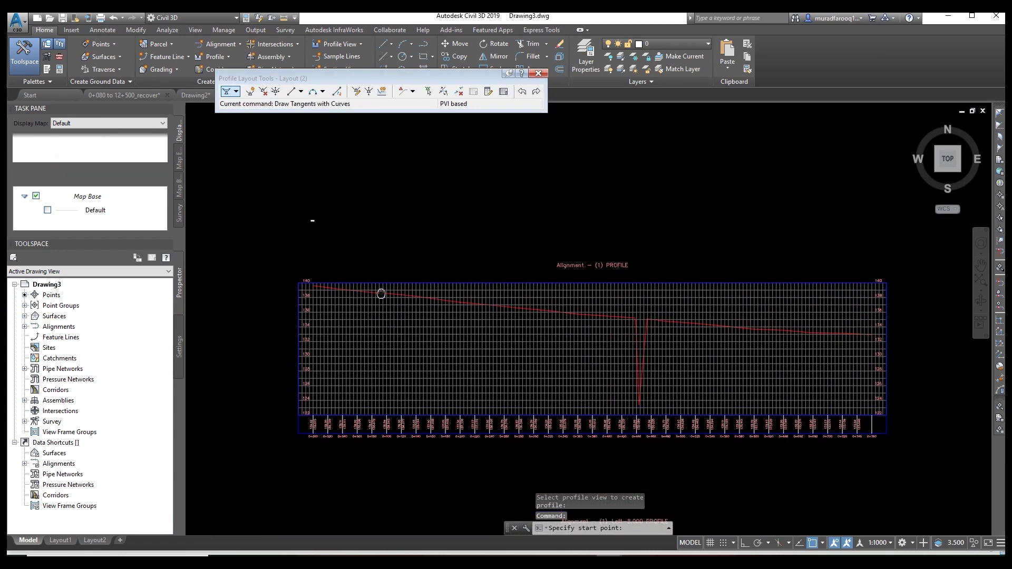
pyautogui.click(291, 286)
pyautogui.moveTo(679, 313); pyautogui.dragTo(343, 247, button='middle')
pyautogui.click(370, 256)
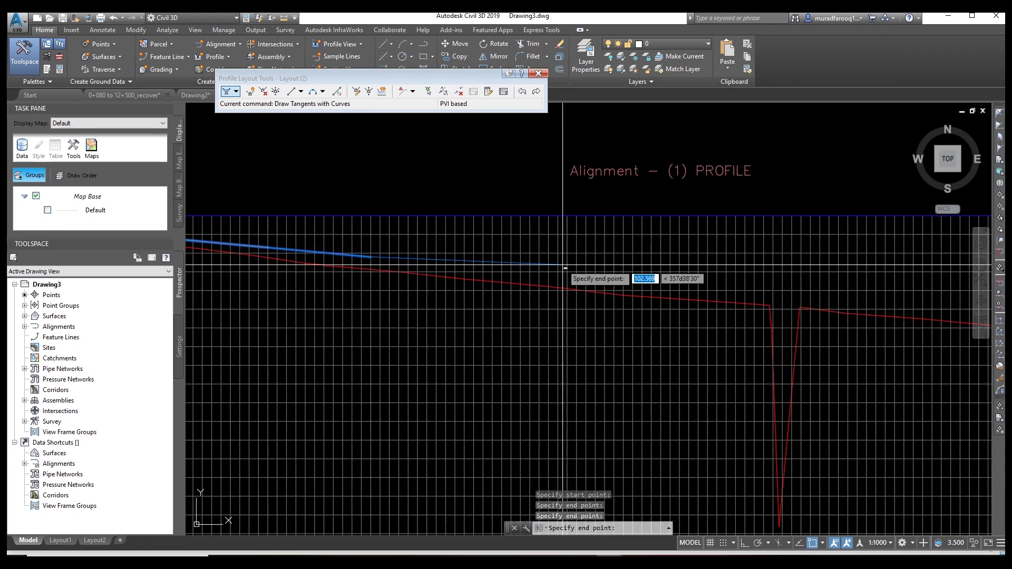
# Step: Continue the design profile above existing ground, with a PVI at about 0+680, finish it at the alignment's end and close the layout tools
pyautogui.moveTo(561, 261); pyautogui.dragTo(259, 203, button='middle')
pyautogui.click(327, 213)
pyautogui.moveTo(680, 228); pyautogui.dragTo(132, 214, button='middle')
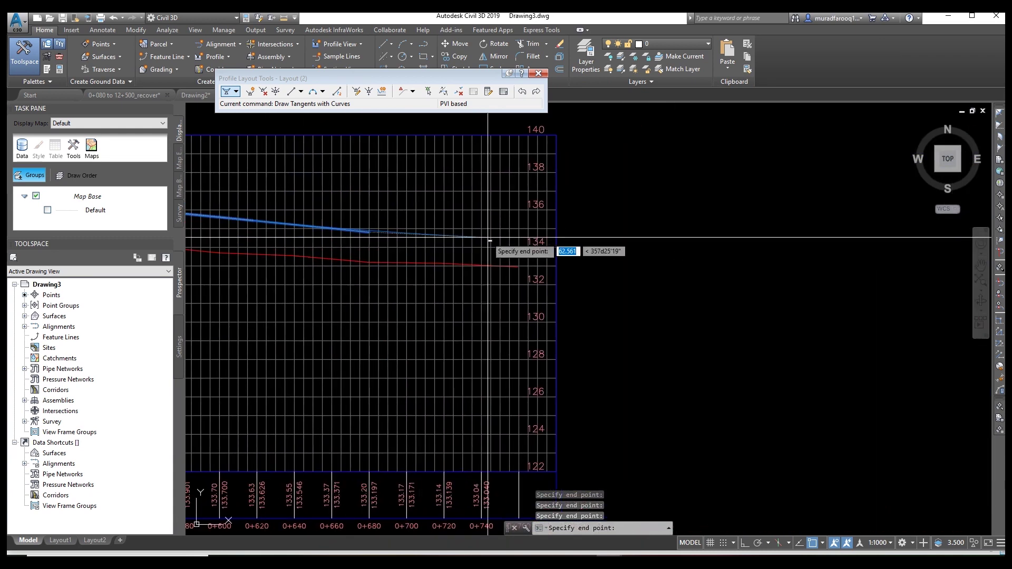
pyautogui.click(530, 241)
pyautogui.press('Return')
pyautogui.scroll(-10, 527, 253)
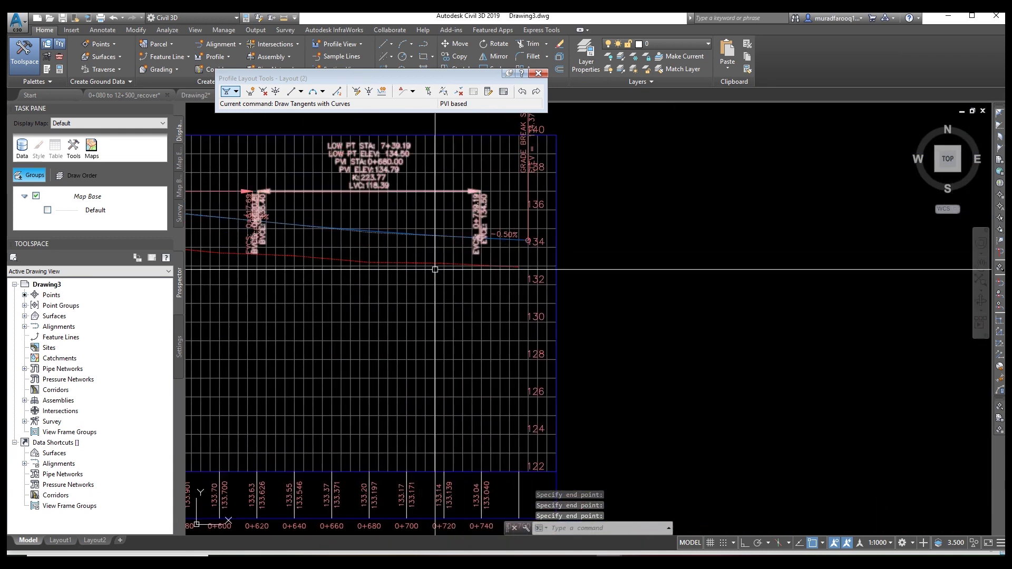
pyautogui.scroll(-3, 422, 273)
pyautogui.moveTo(402, 275); pyautogui.dragTo(459, 334, button='middle')
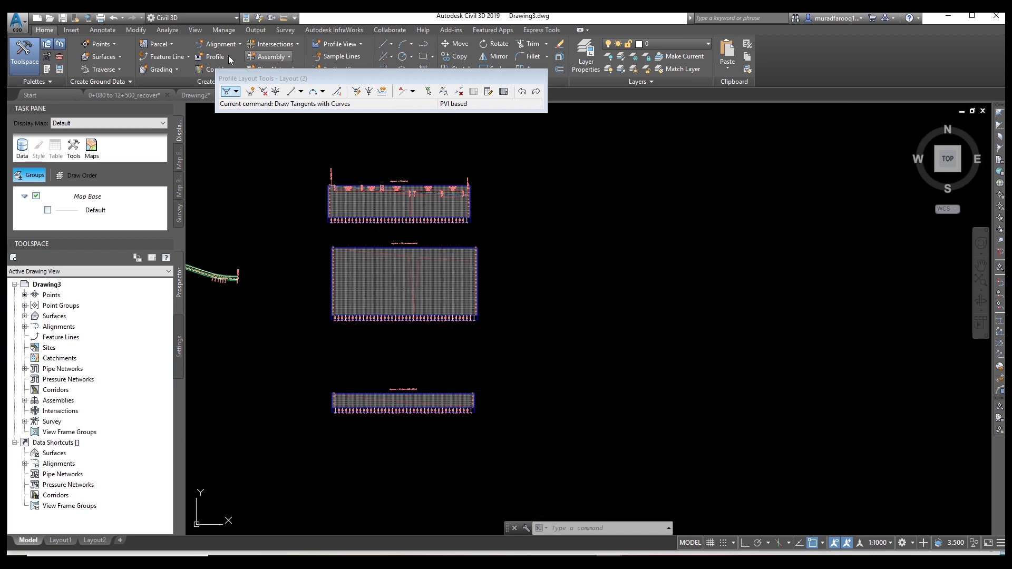
pyautogui.click(538, 74)
pyautogui.press('Escape')
pyautogui.click(215, 56)
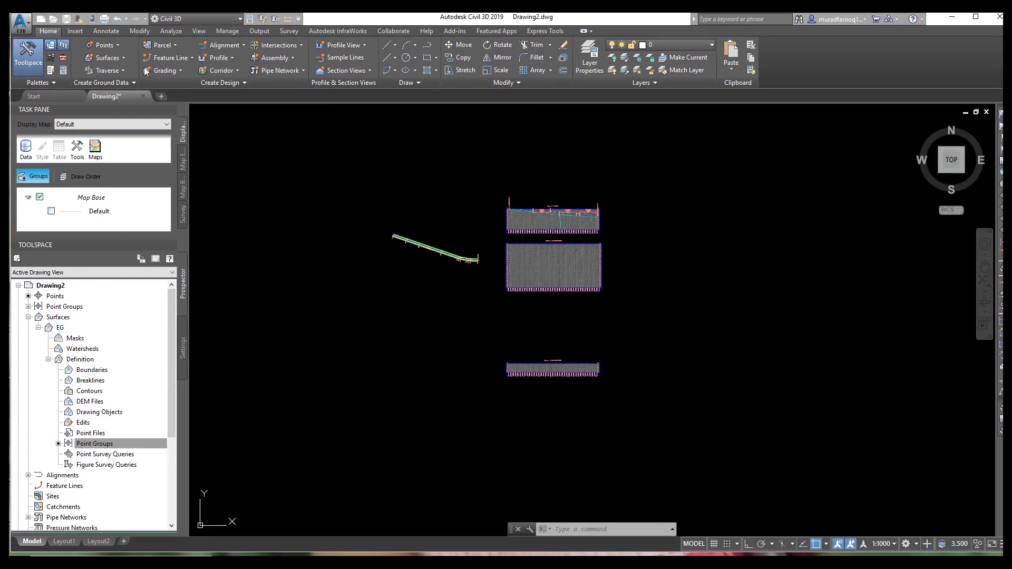
pyautogui.click(232, 58)
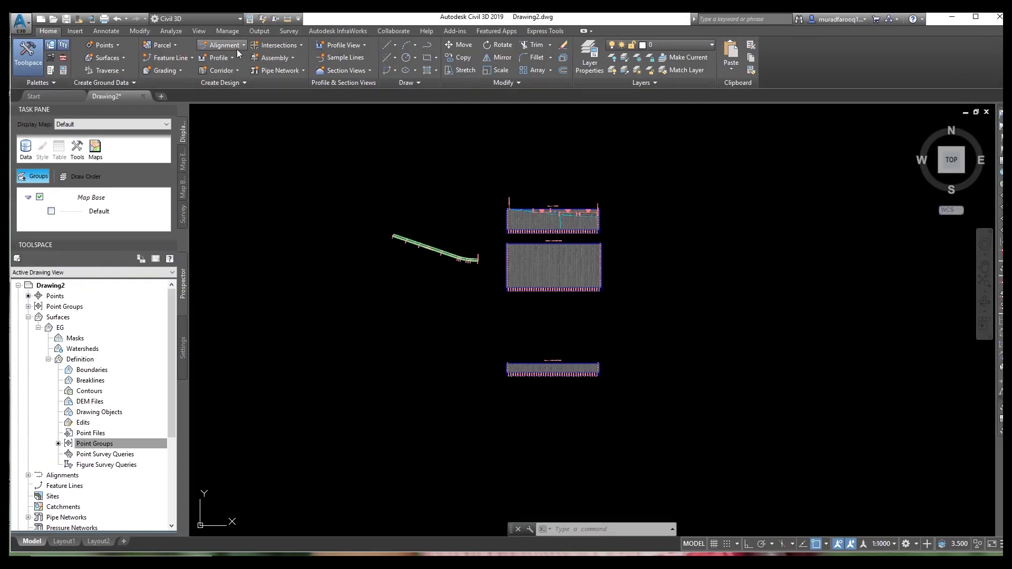
pyautogui.click(232, 55)
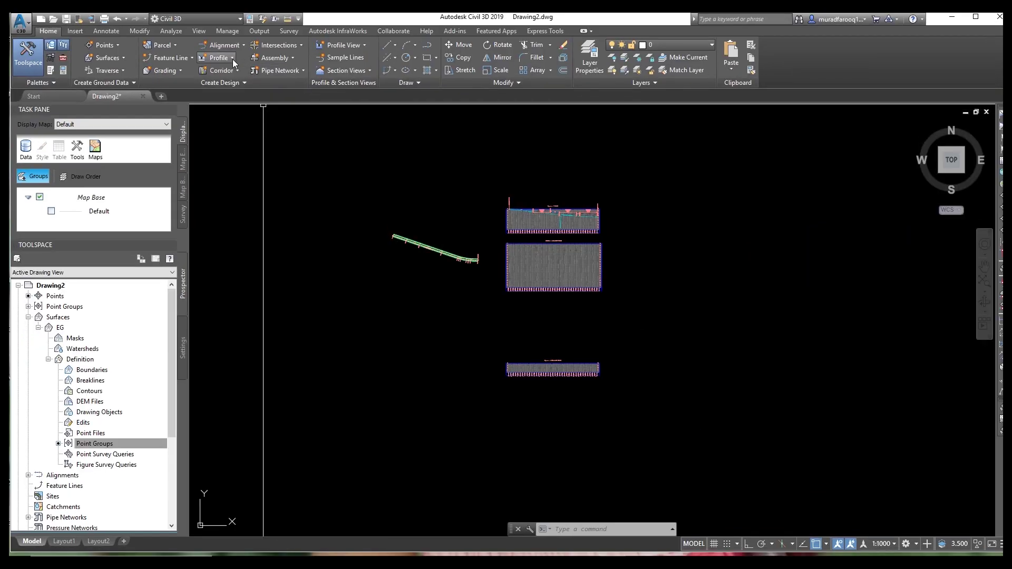
# Step: Superimpose the Alignment - 1 existing ground profile onto the Alignment - 1-Left-8.000 profile view, keeping the default station limits
pyautogui.click(232, 58)
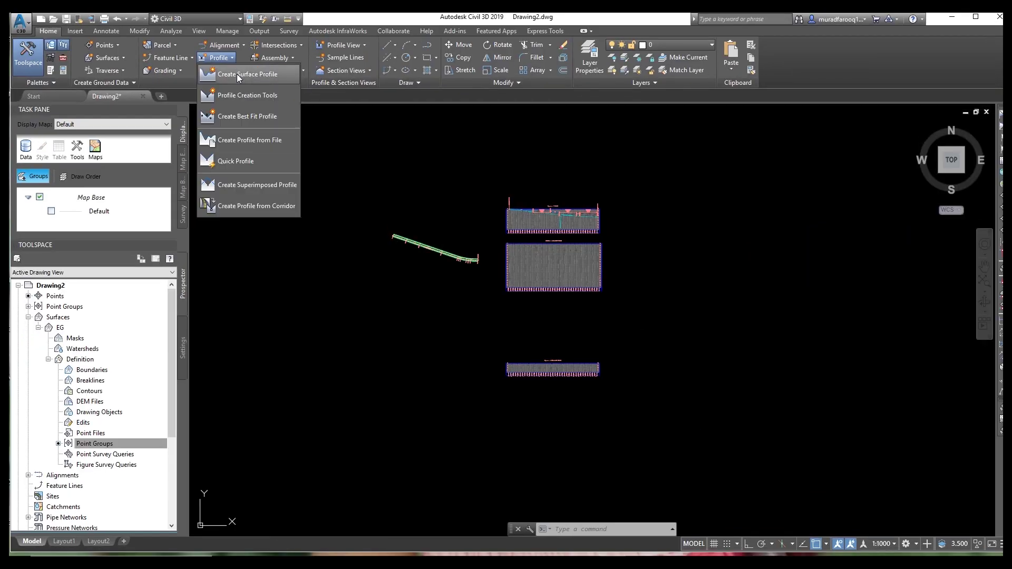
pyautogui.click(256, 185)
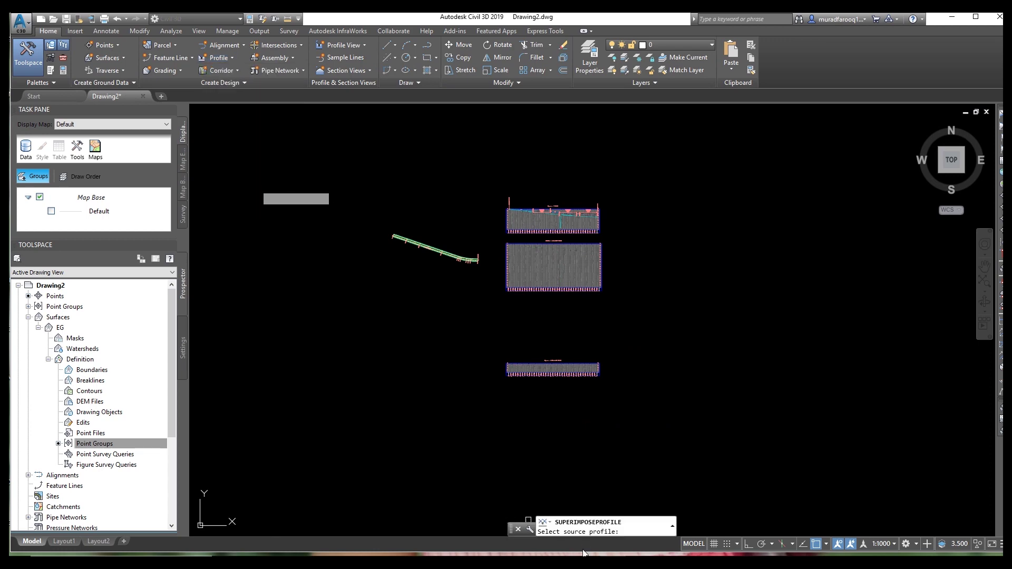
pyautogui.scroll(5, 540, 300)
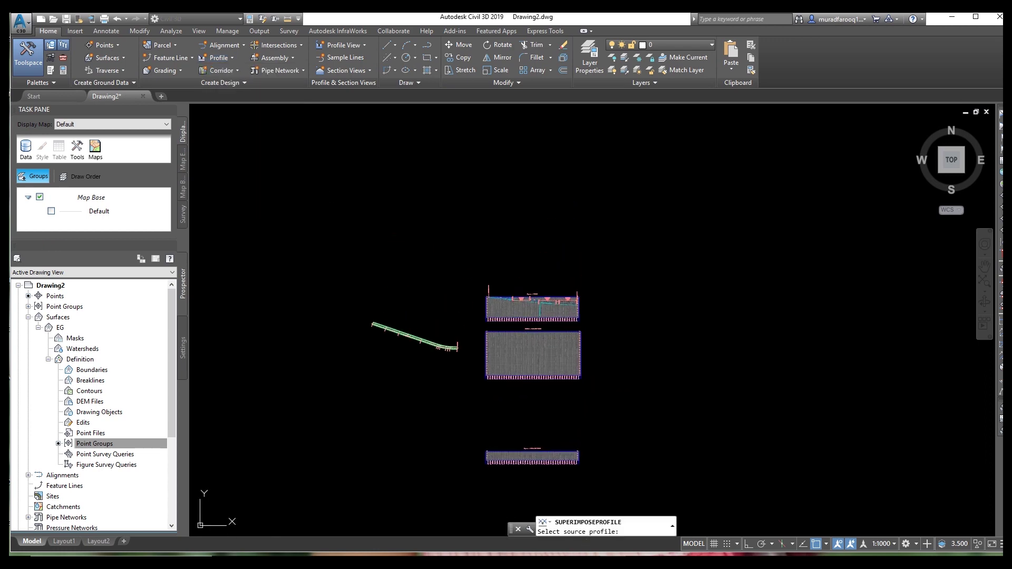
pyautogui.scroll(4, 532, 316)
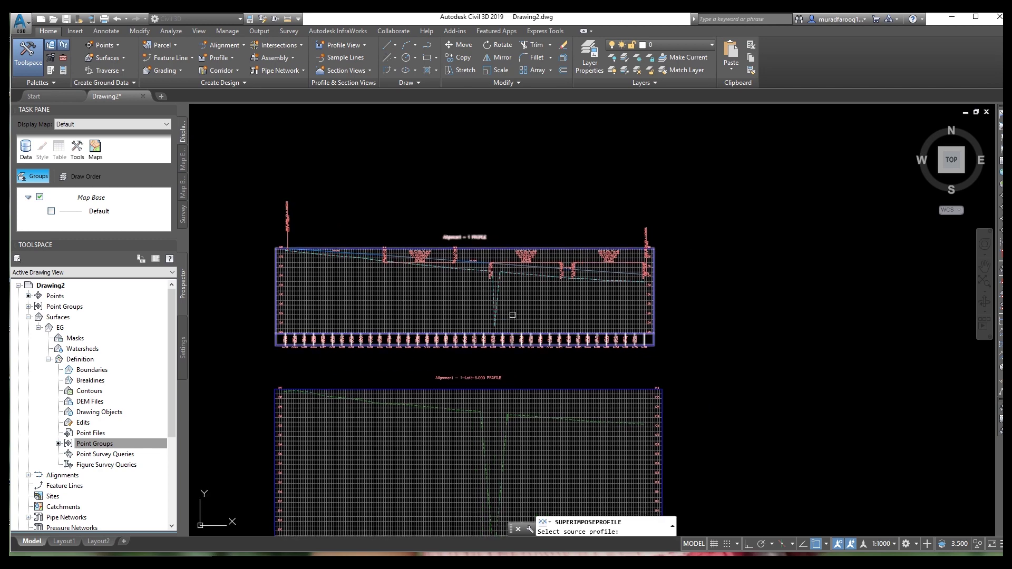
pyautogui.scroll(3, 464, 270)
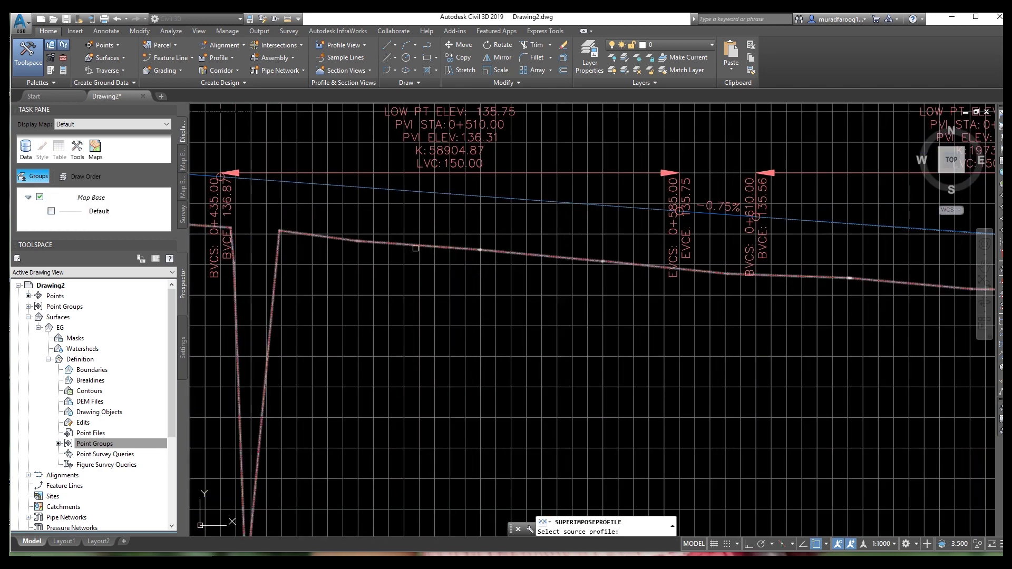
pyautogui.click(408, 243)
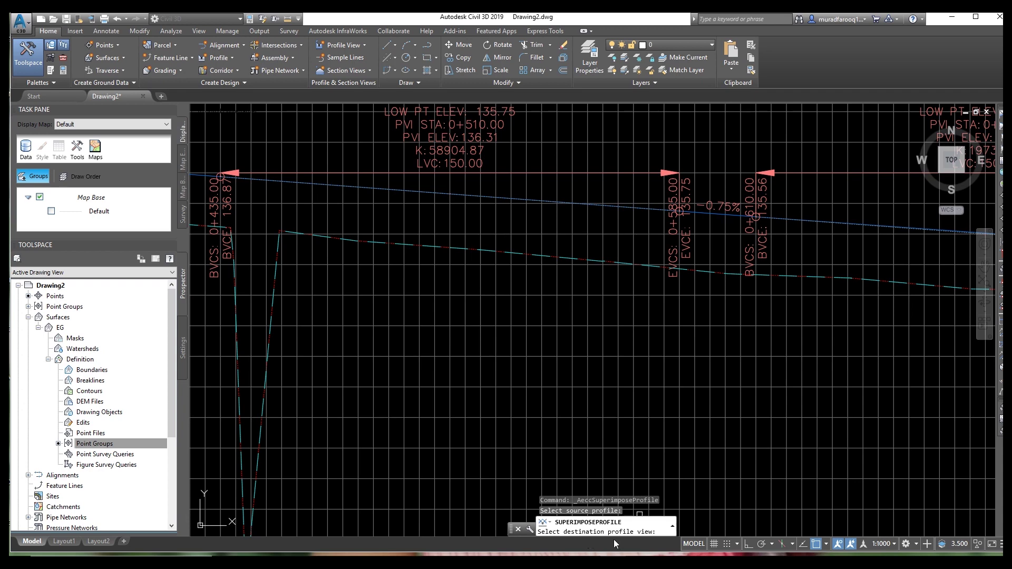
pyautogui.scroll(-5, 574, 445)
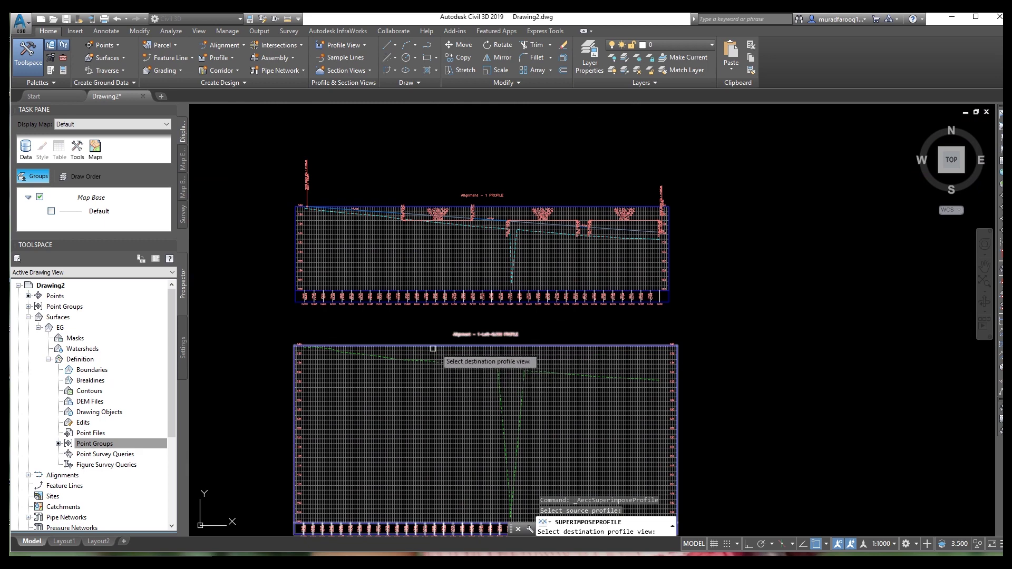
pyautogui.scroll(-2, 438, 349)
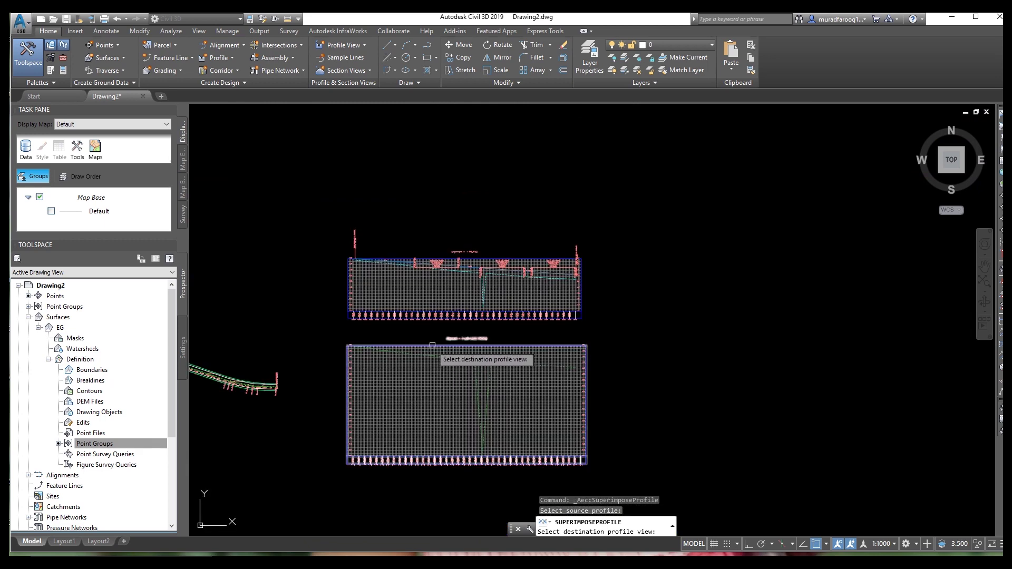
pyautogui.click(432, 345)
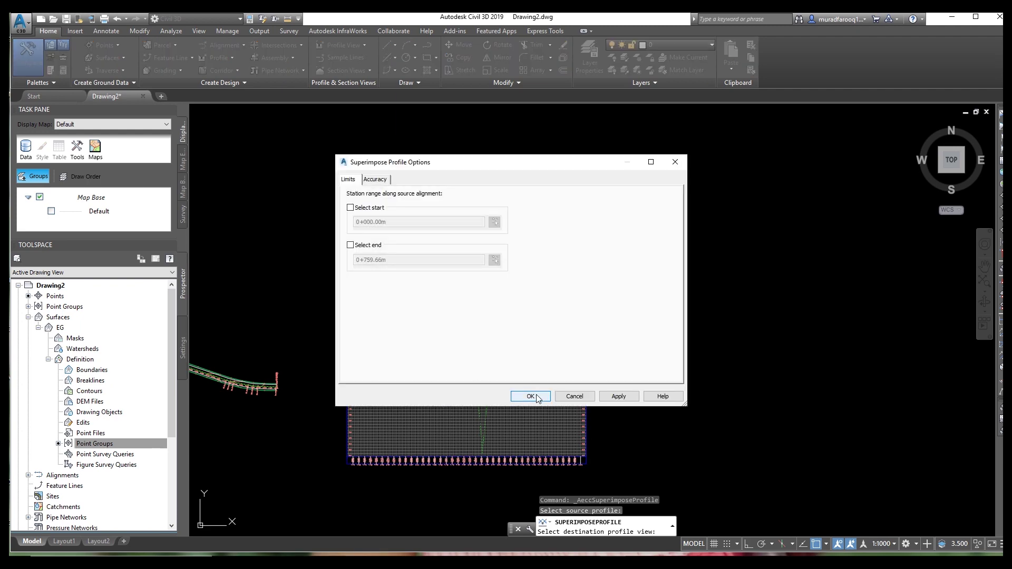
pyautogui.click(530, 396)
pyautogui.scroll(5, 536, 165)
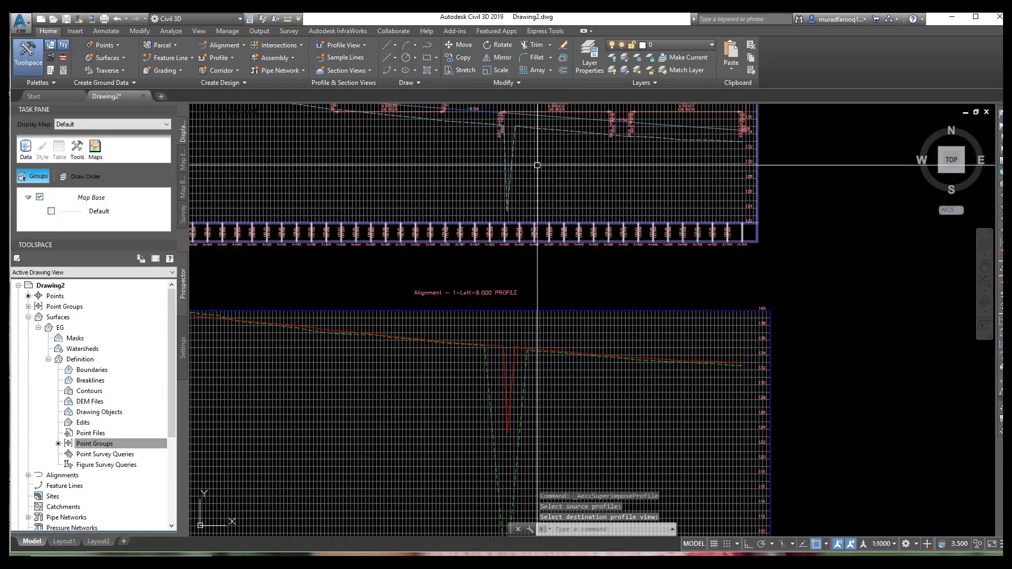
pyautogui.scroll(-5, 515, 355)
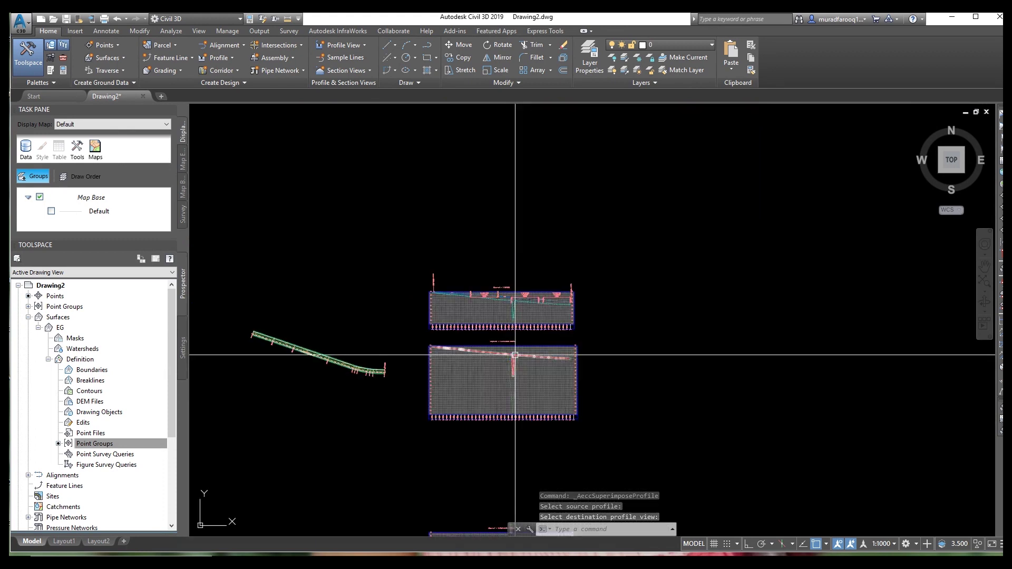
# Step: Superimpose the Alignment - 1 design profile onto the Alignment - 1-Left-8.000 profile view over the full default station range
pyautogui.click(230, 59)
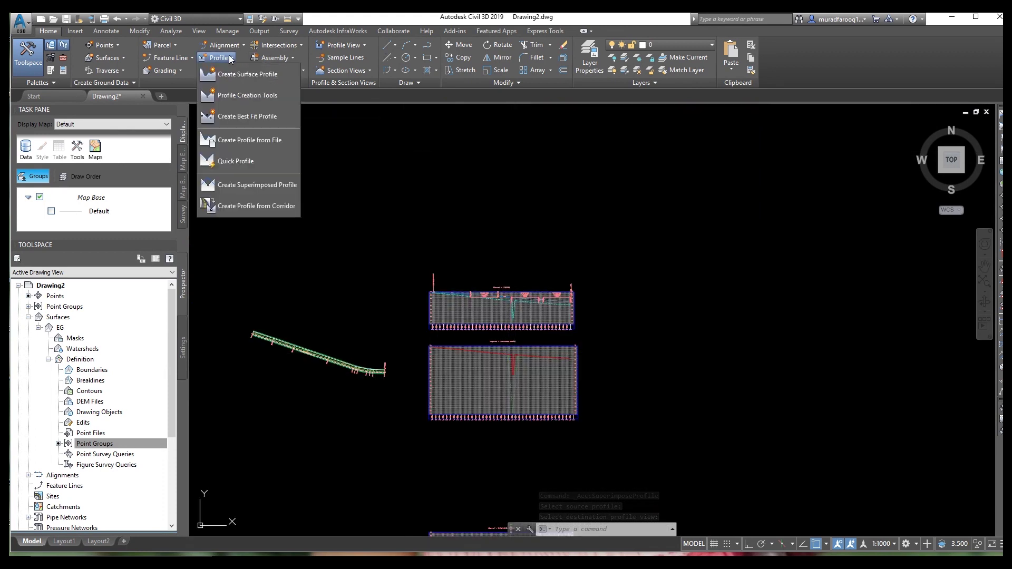
pyautogui.click(260, 185)
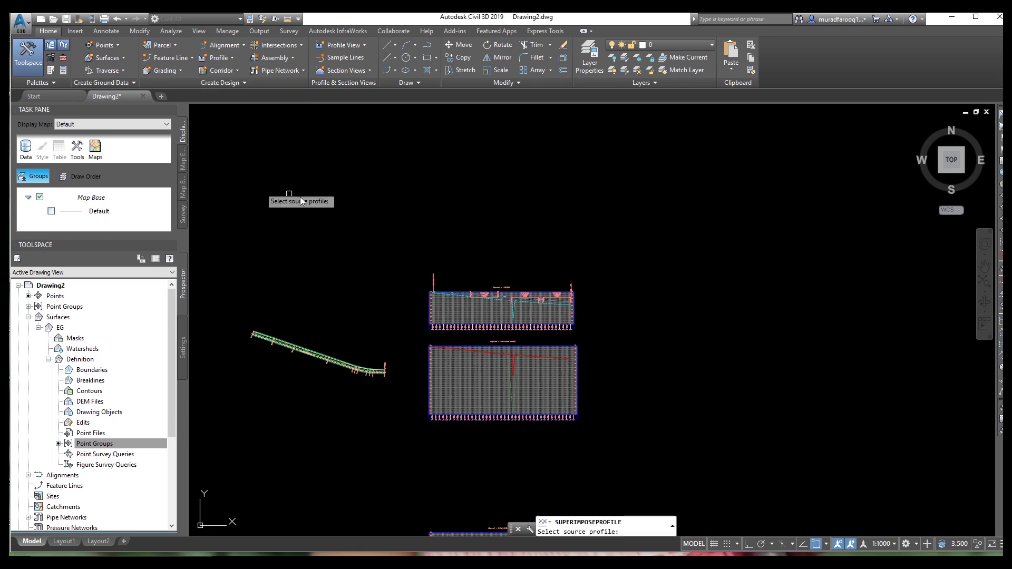
pyautogui.scroll(6, 489, 305)
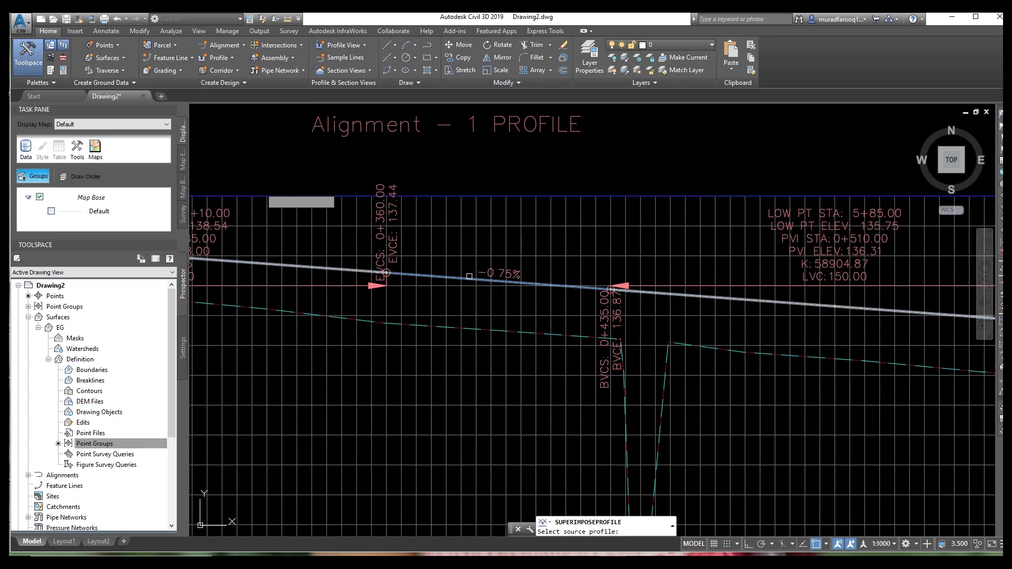
pyautogui.click(469, 277)
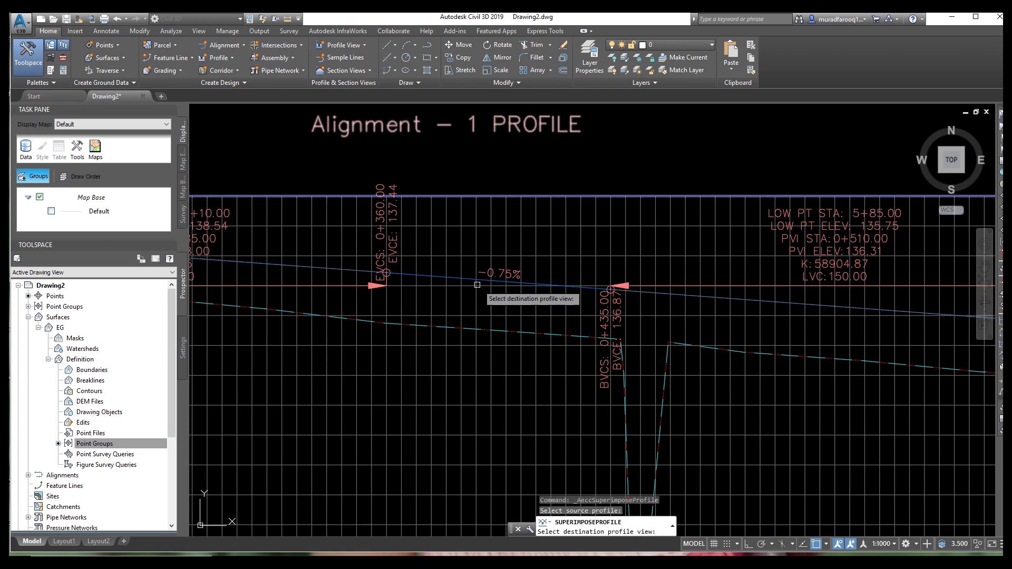
pyautogui.scroll(-5, 506, 292)
pyautogui.moveTo(546, 296); pyautogui.dragTo(562, 203, button='middle')
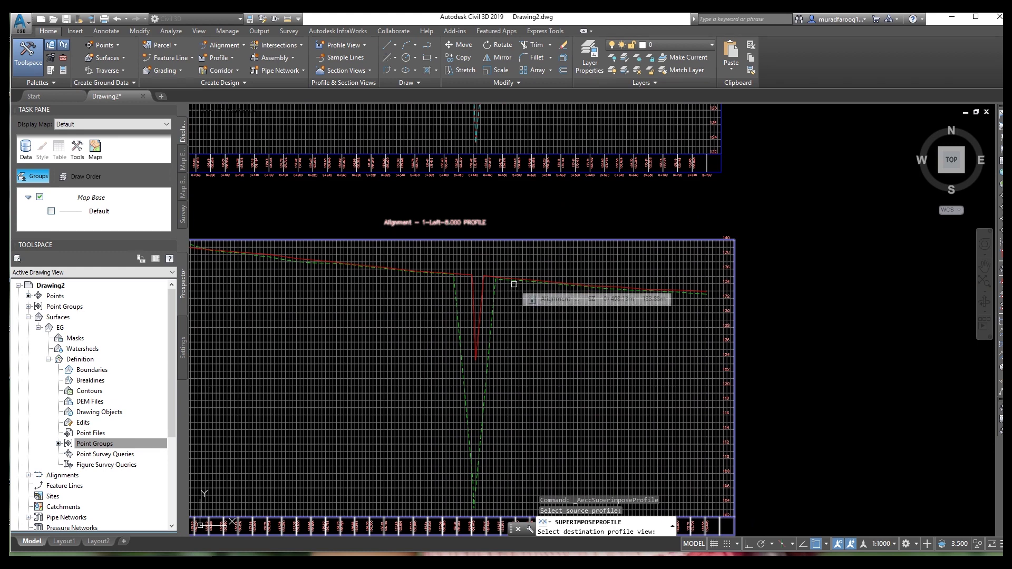
pyautogui.click(397, 239)
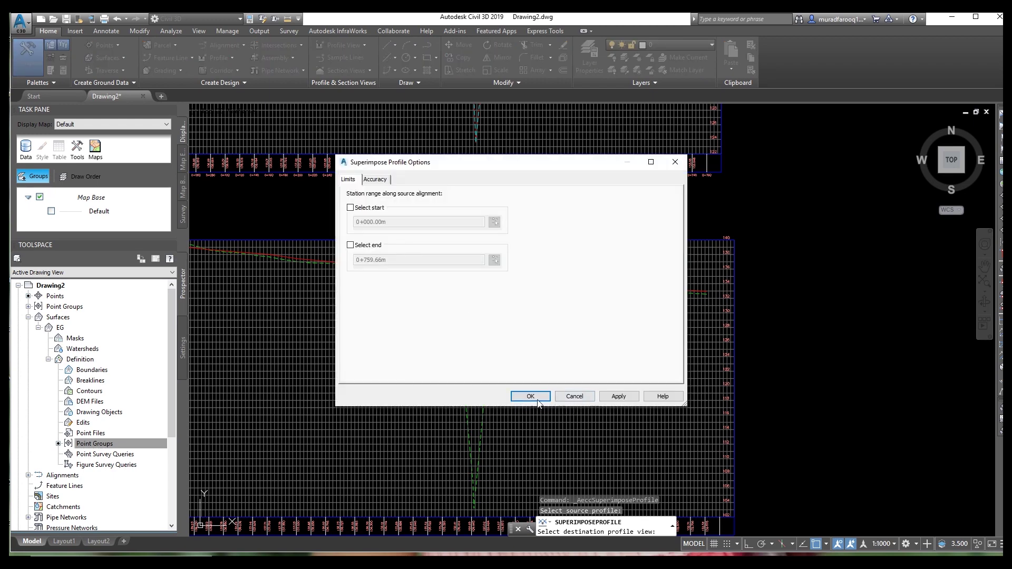
pyautogui.click(531, 397)
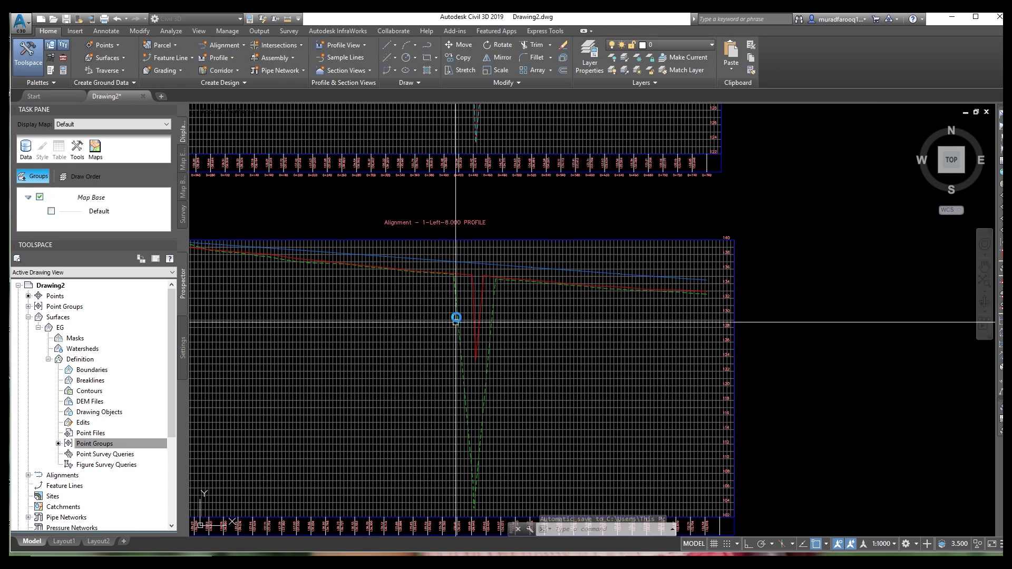
pyautogui.scroll(5, 515, 255)
pyautogui.scroll(-8, 514, 255)
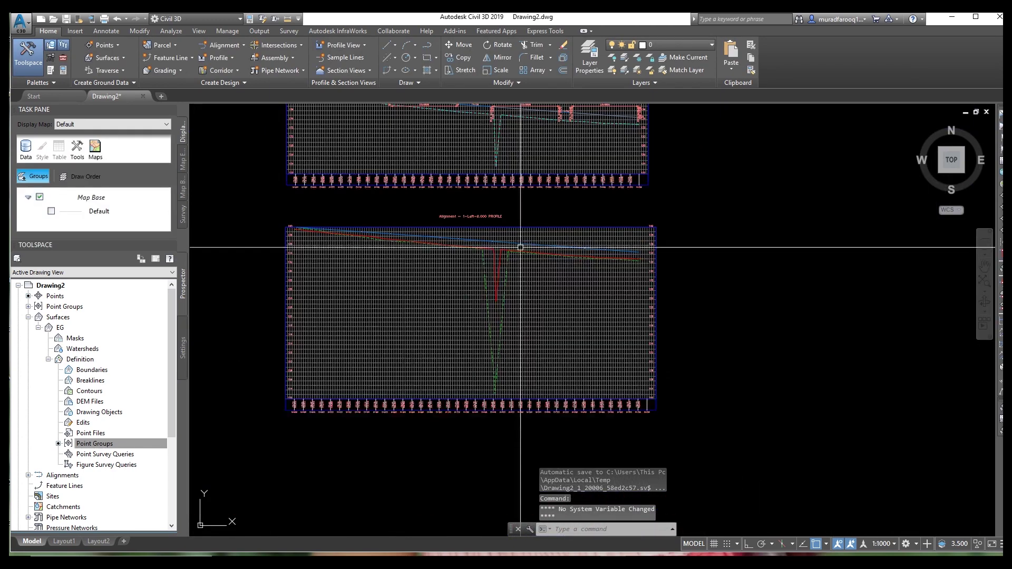
# Step: Superimpose the Alignment - 1-Right-8.000 existing ground profile onto the Alignment - 1-Left-8.000 profile view, keeping the default station limits
pyautogui.scroll(8, 549, 275)
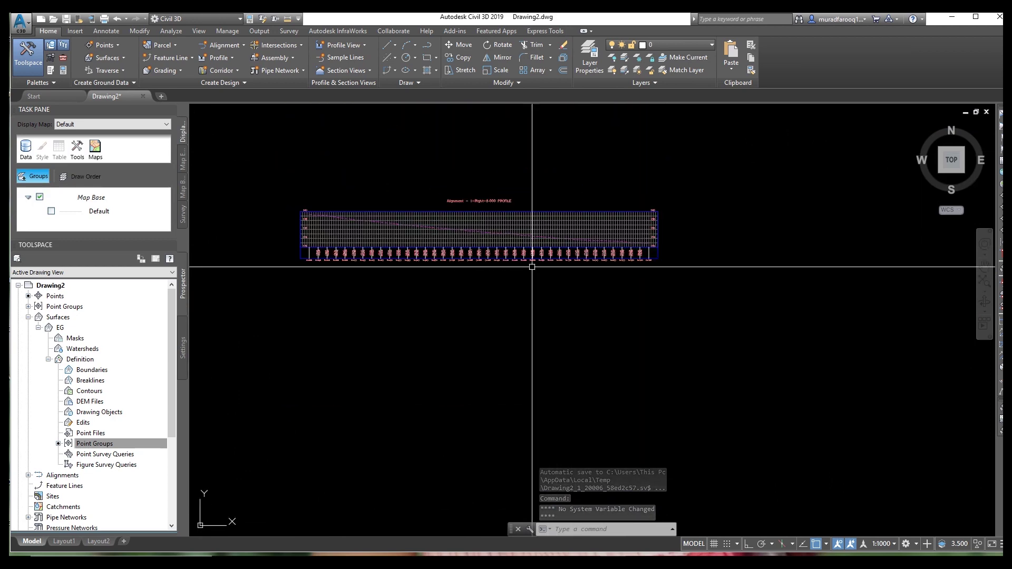
pyautogui.scroll(-6, 516, 235)
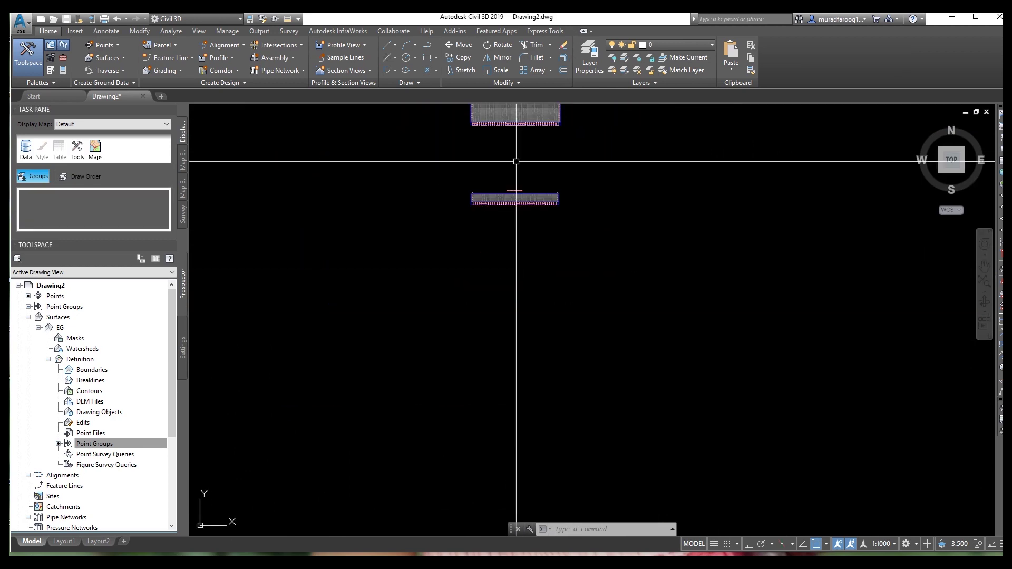
pyautogui.click(231, 58)
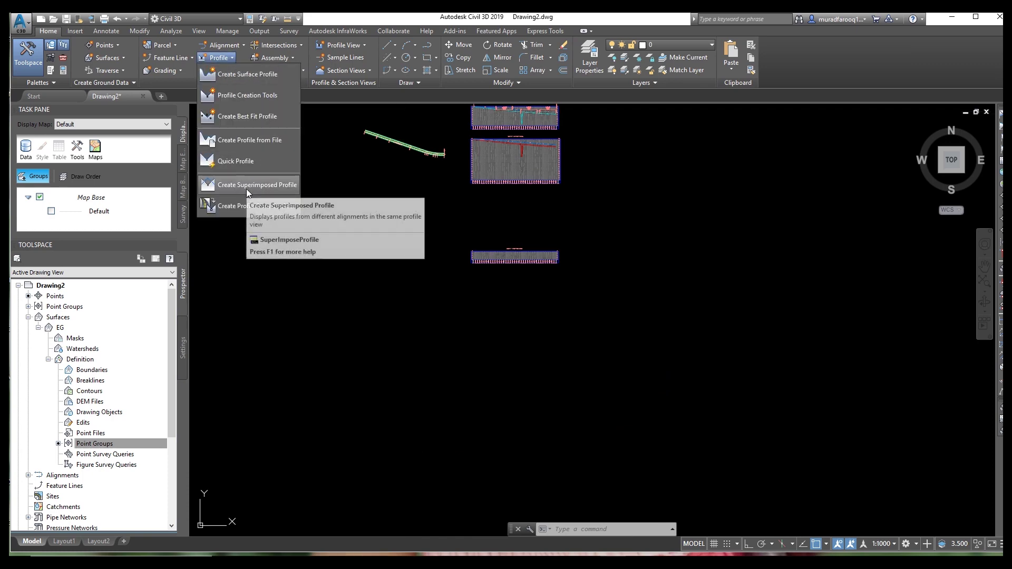
pyautogui.click(246, 191)
pyautogui.scroll(5, 535, 258)
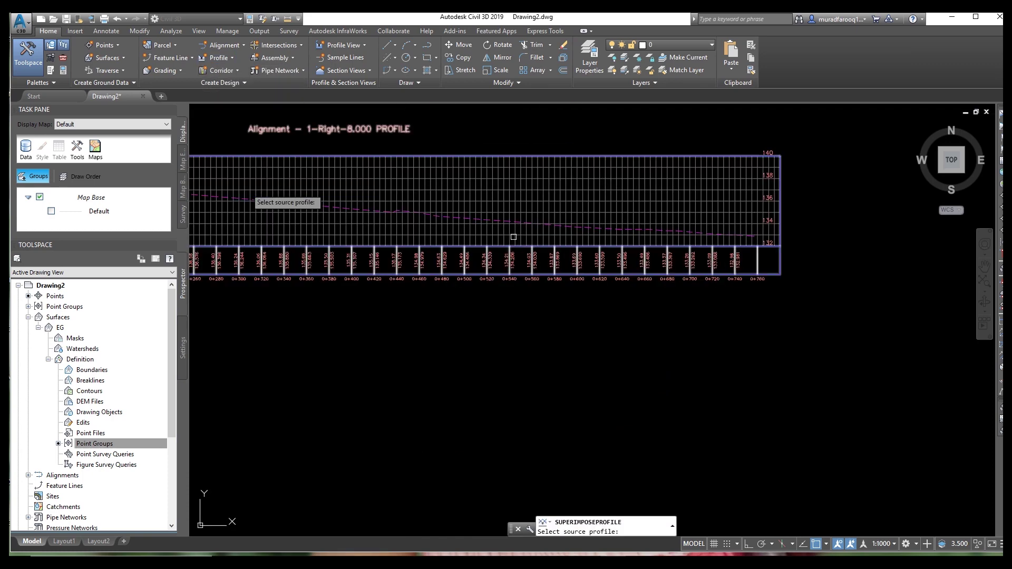
pyautogui.click(496, 220)
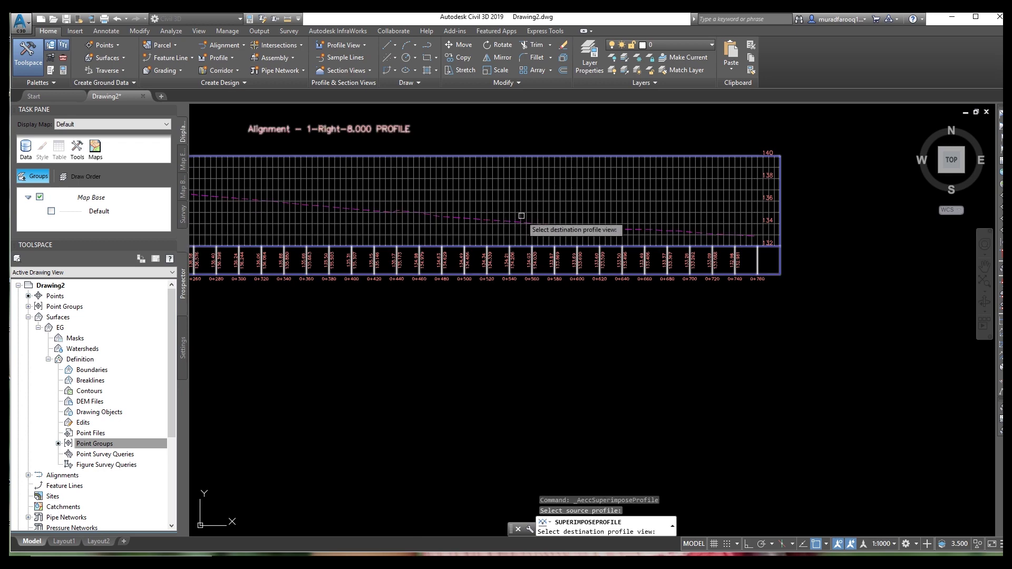
pyautogui.scroll(-3, 526, 224)
pyautogui.moveTo(524, 172); pyautogui.dragTo(522, 299, button='middle')
pyautogui.scroll(-3, 547, 255)
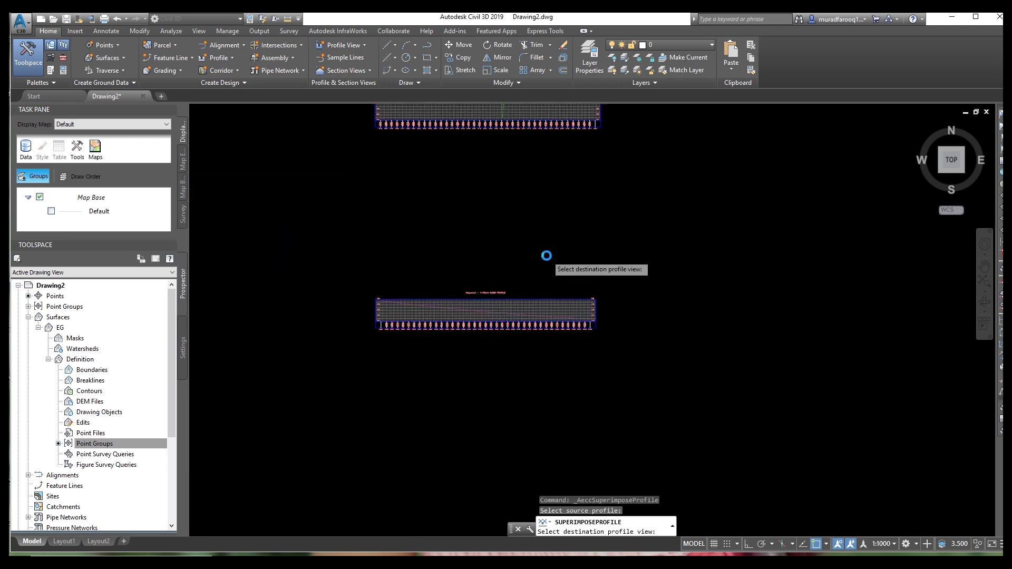
pyautogui.moveTo(540, 224); pyautogui.dragTo(515, 290, button='middle')
pyautogui.scroll(4, 515, 289)
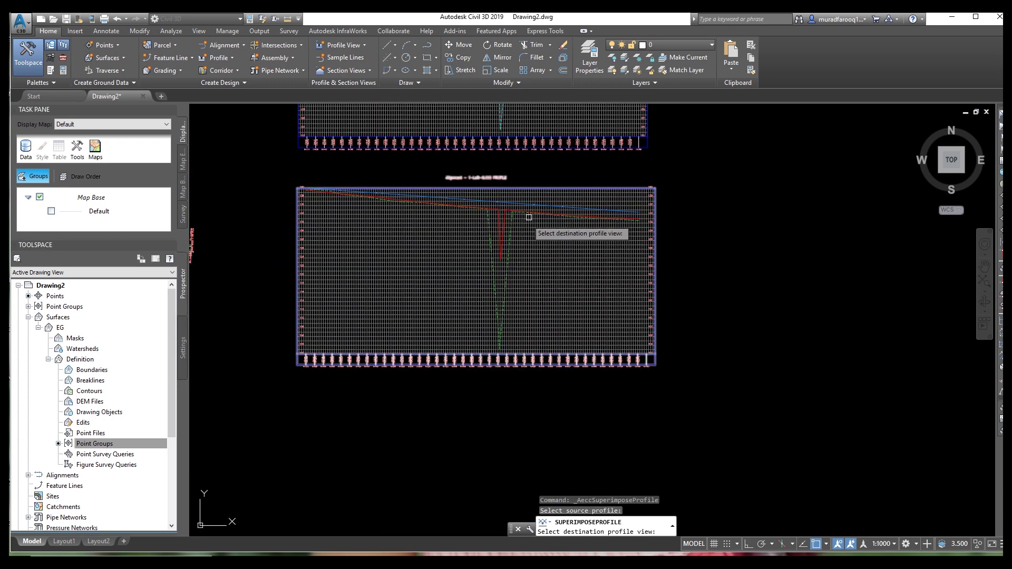
pyautogui.click(535, 188)
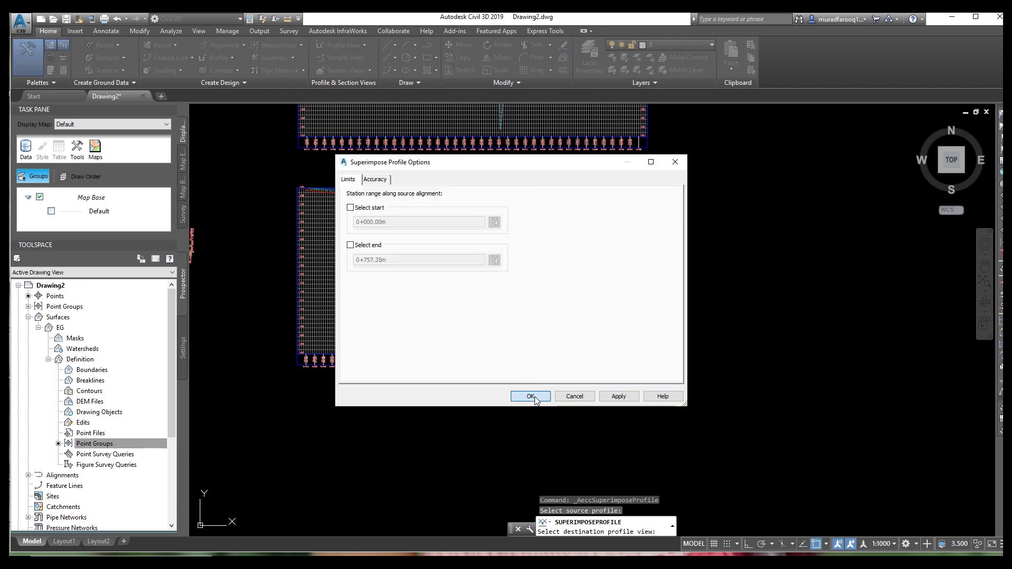
pyautogui.click(530, 396)
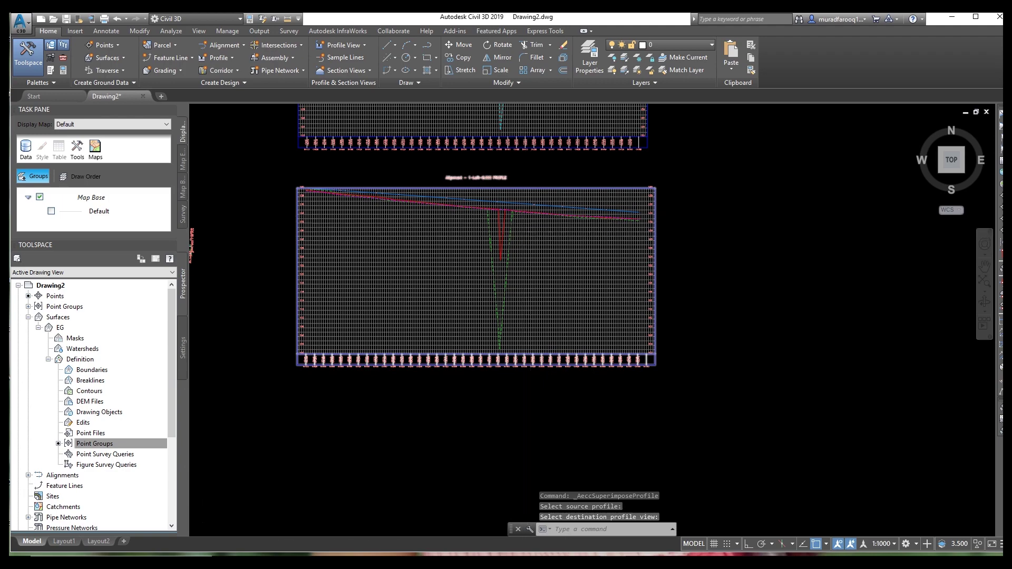
# Step: Examine the superimposed profiles in the Alignment - 1-Left-8.000 profile view, including the area around the dip
pyautogui.scroll(3, 530, 216)
pyautogui.scroll(-1, 537, 323)
pyautogui.scroll(4, 487, 363)
pyautogui.scroll(-4, 488, 363)
pyautogui.scroll(1, 490, 330)
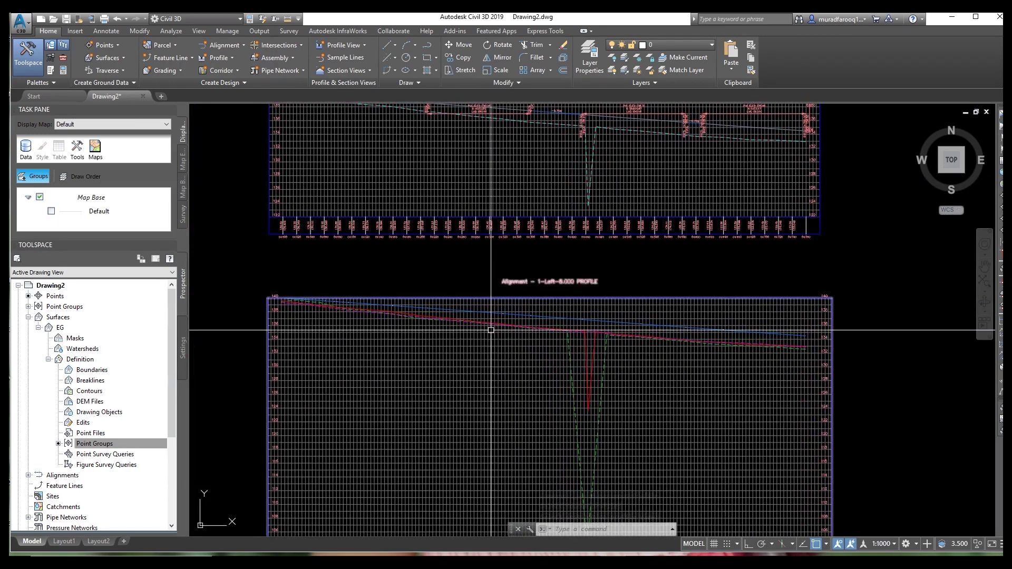
pyautogui.scroll(3, 491, 330)
pyautogui.scroll(-2, 459, 354)
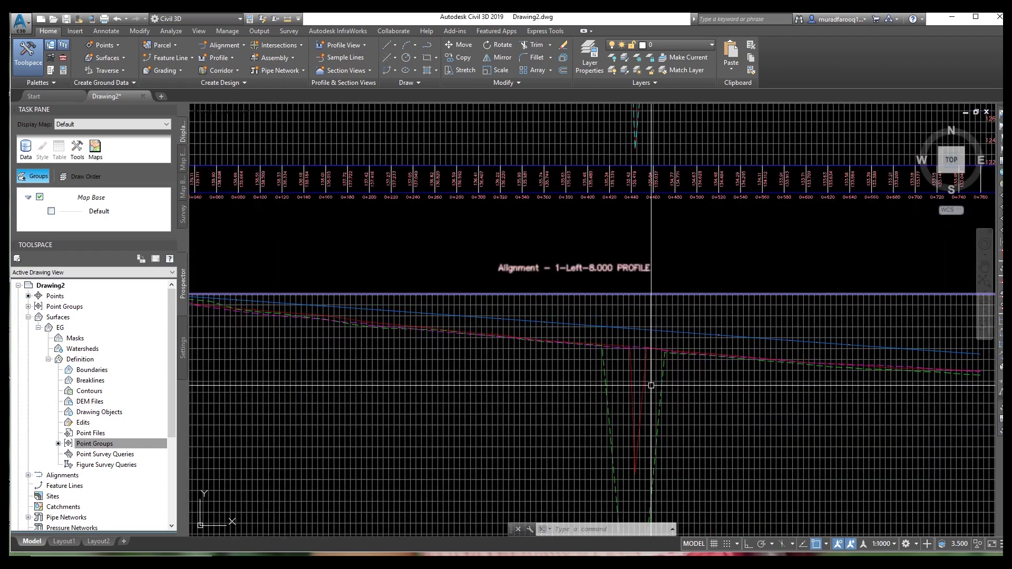
pyautogui.scroll(3, 651, 386)
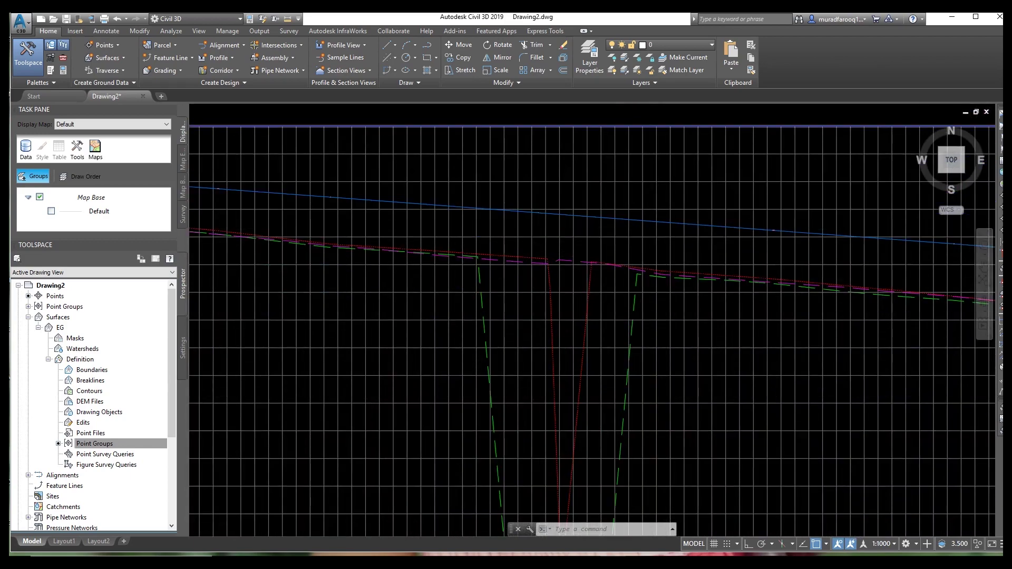
pyautogui.scroll(-4, 642, 235)
pyautogui.scroll(1, 638, 232)
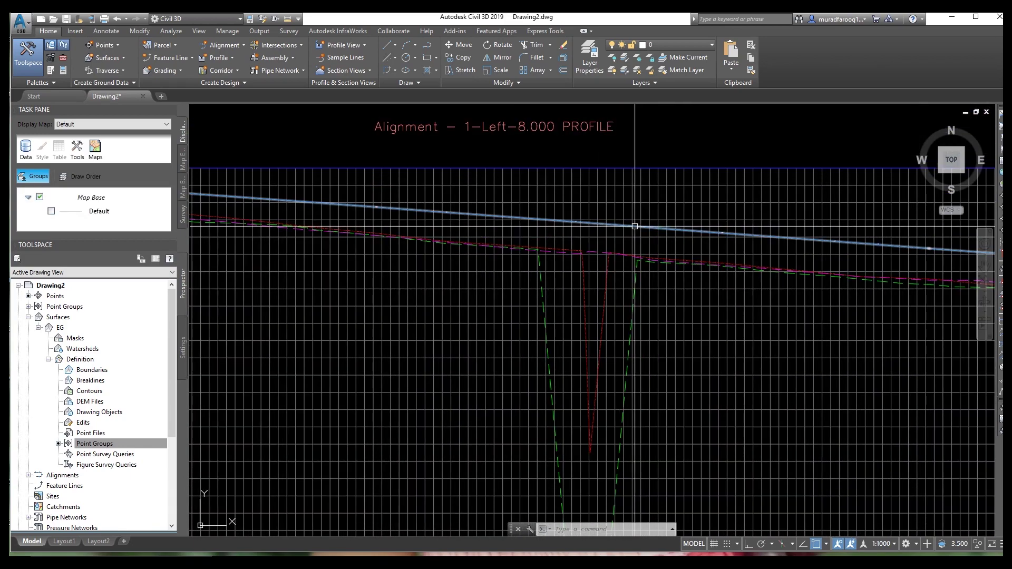
# Step: Add Major Stations labels in the Perpendicular with Tick style and Minor Stations labels to the superimposed design profile in the Alignment - 1-Left-8.000 view
pyautogui.click(635, 226)
pyautogui.rightClick(634, 227)
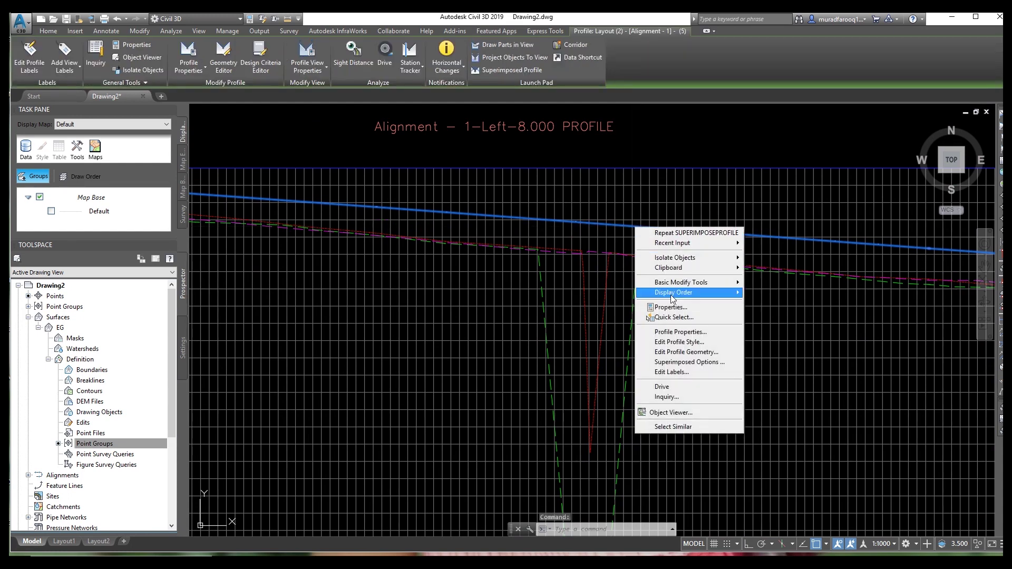
pyautogui.click(684, 373)
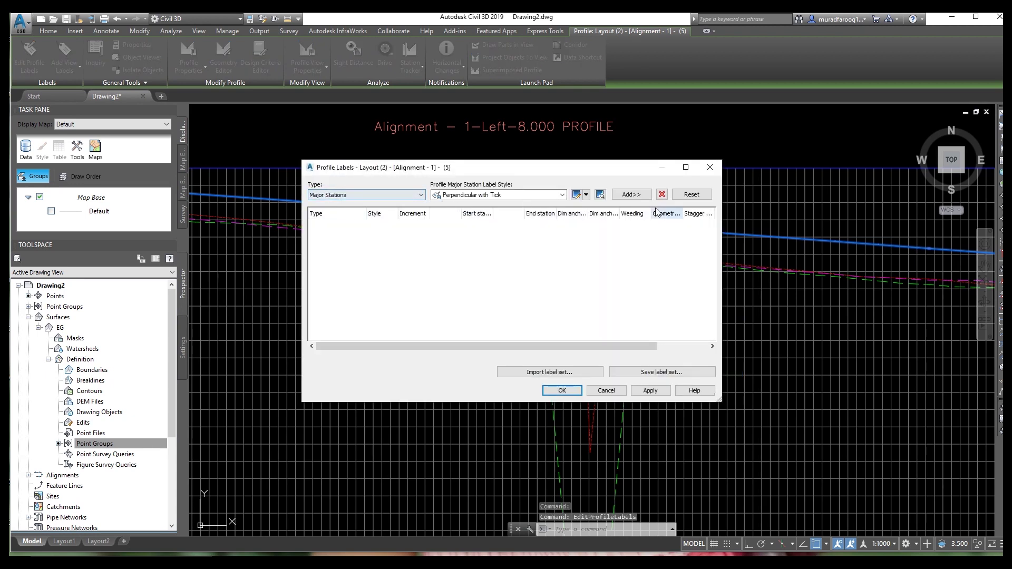
pyautogui.click(634, 195)
pyautogui.click(421, 196)
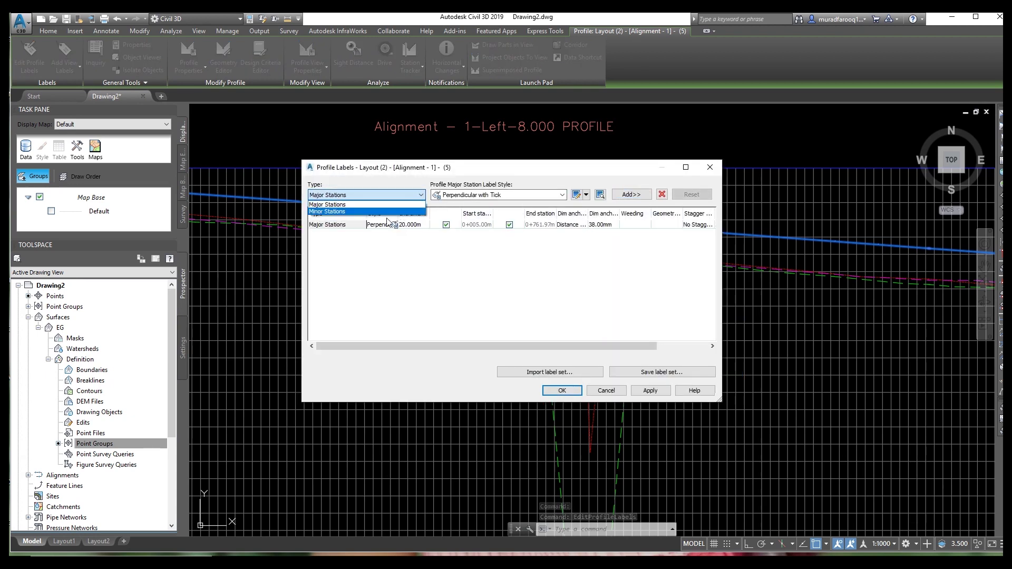
pyautogui.click(370, 212)
pyautogui.click(623, 197)
pyautogui.click(559, 391)
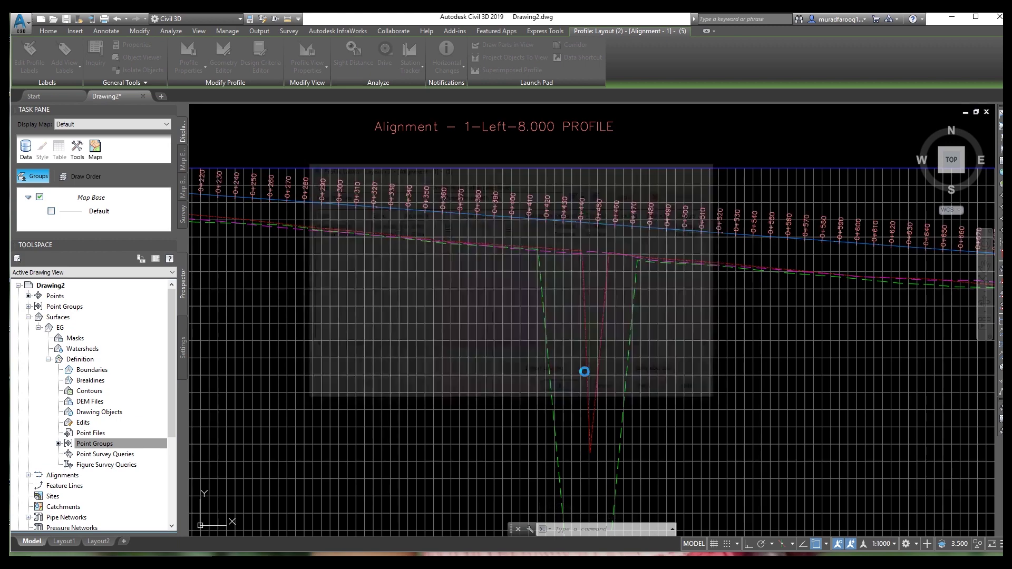
pyautogui.scroll(4, 597, 232)
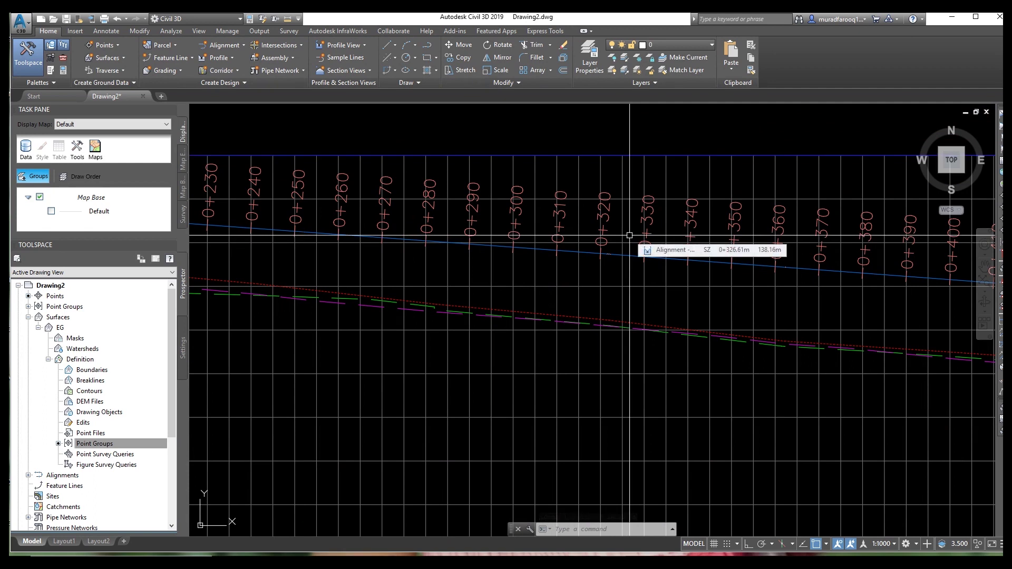
pyautogui.scroll(-6, 738, 264)
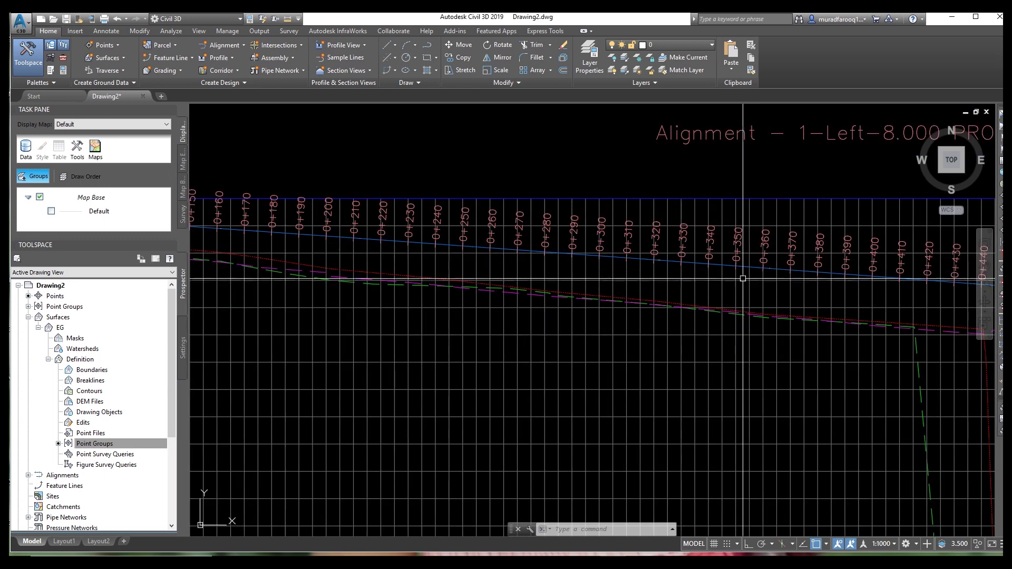
pyautogui.scroll(-3, 780, 330)
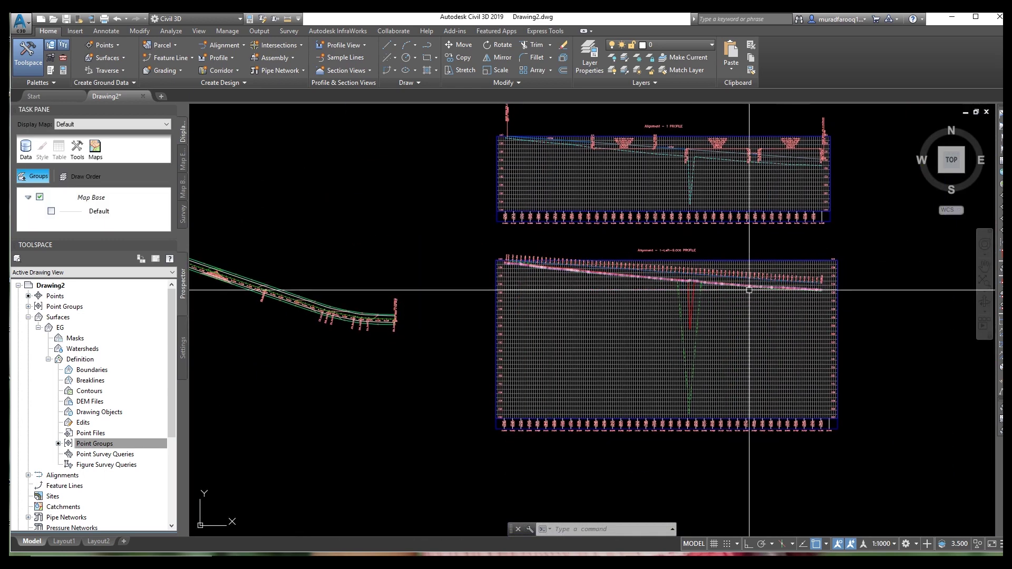